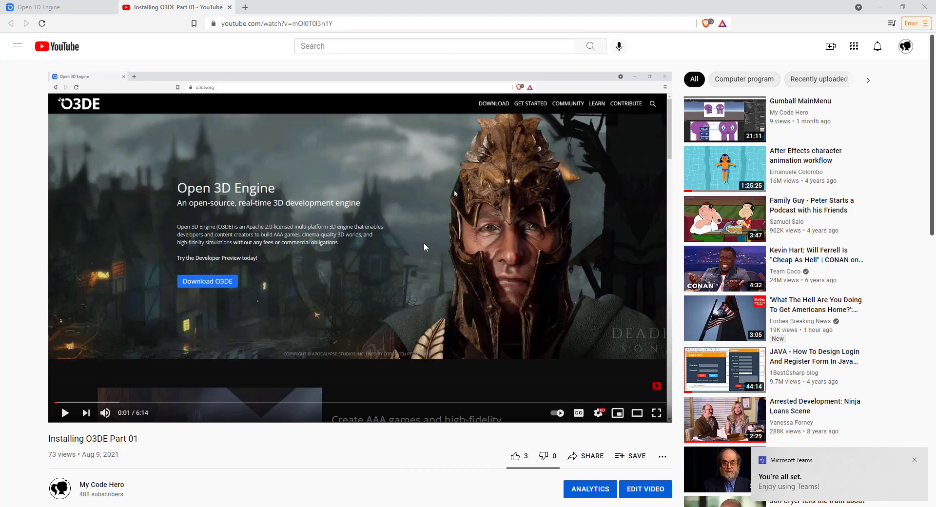
# Switch to the Open 3D Engine documentation page and go from there to the o3de.org home page
pyautogui.click(87, 7)
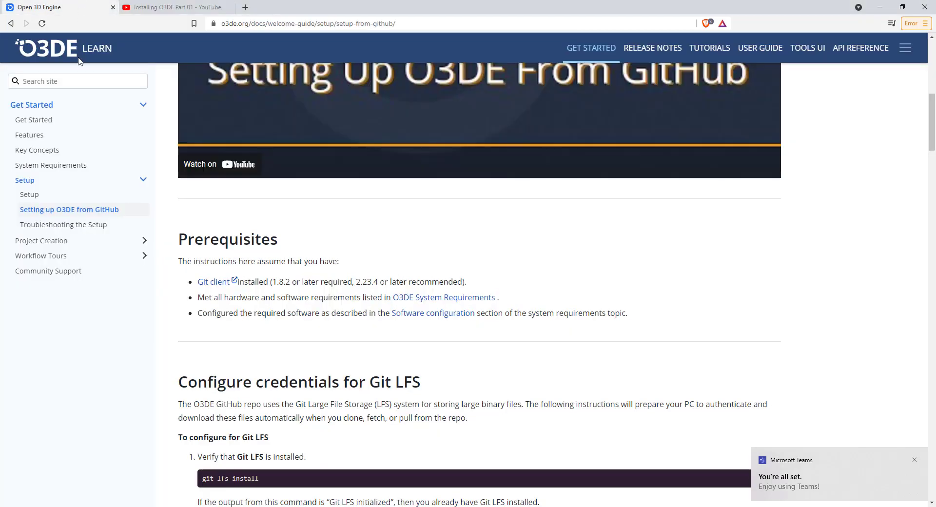
pyautogui.scroll(9, 257, 273)
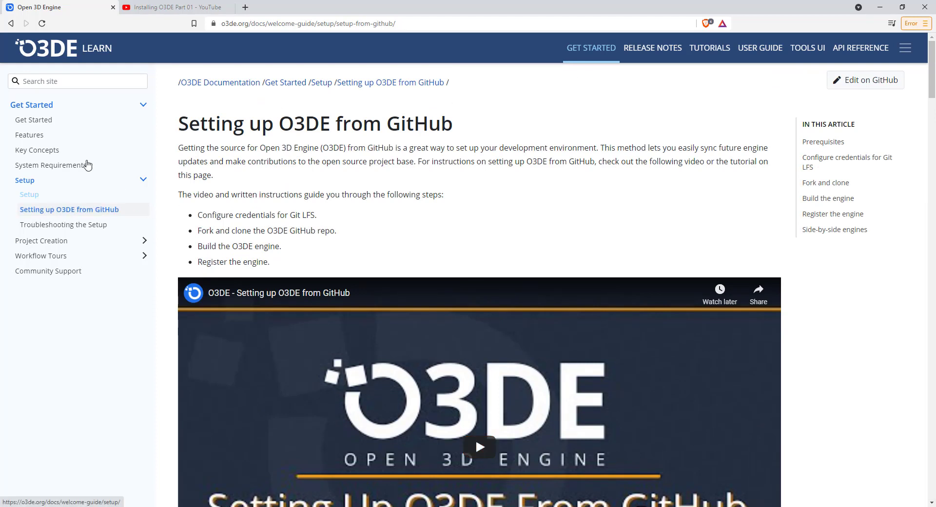
pyautogui.click(252, 23)
pyautogui.moveTo(277, 24); pyautogui.dragTo(520, 20)
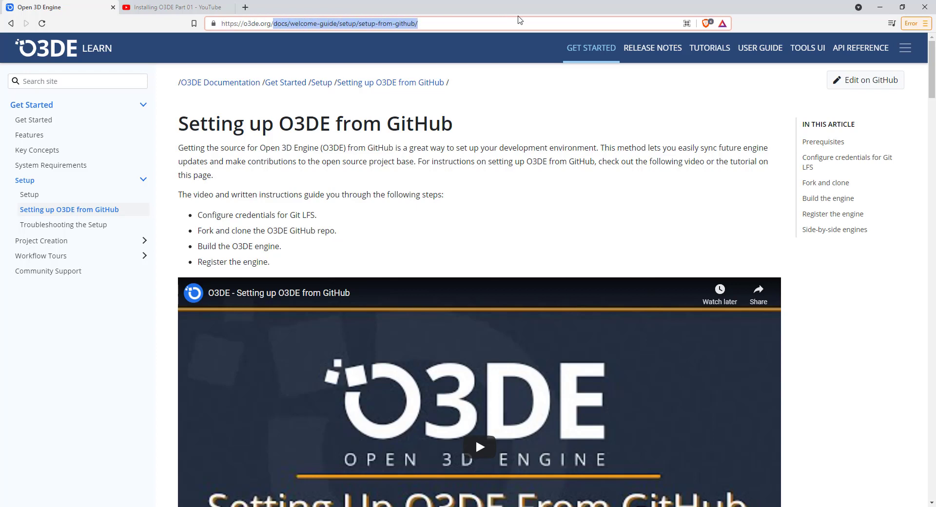
pyautogui.press('BackSpace')
pyautogui.press('BackSpace')
pyautogui.press('Return')
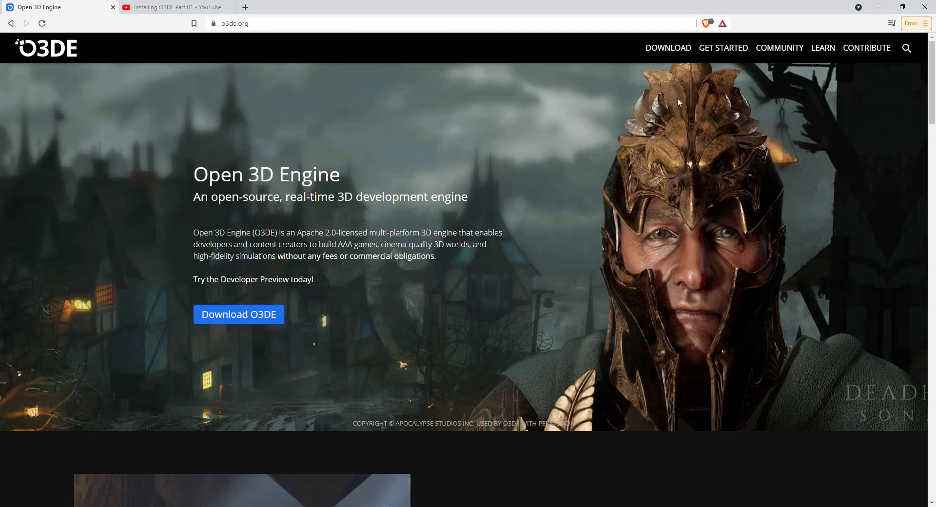
# Open the "Setting up O3DE from GitHub" page in the Setup section of the Get Started guide
pyautogui.click(722, 54)
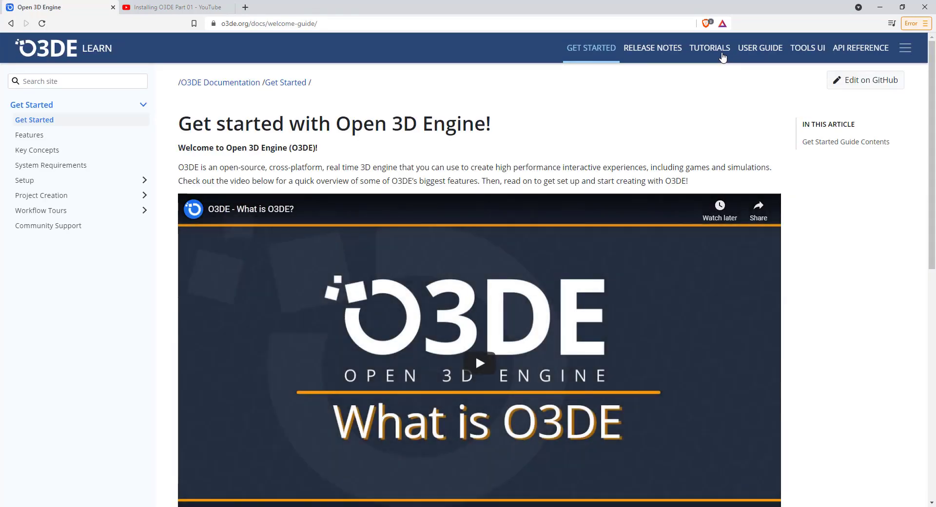
pyautogui.click(32, 181)
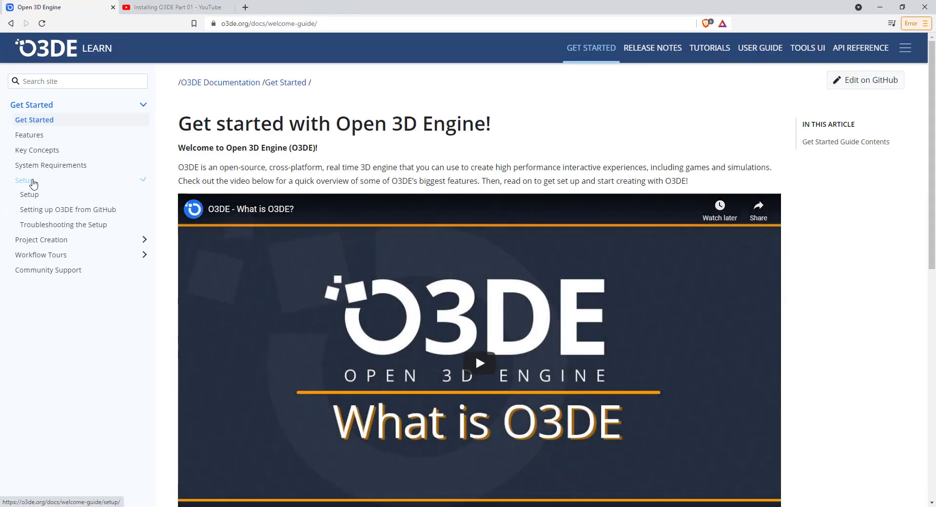
pyautogui.click(102, 214)
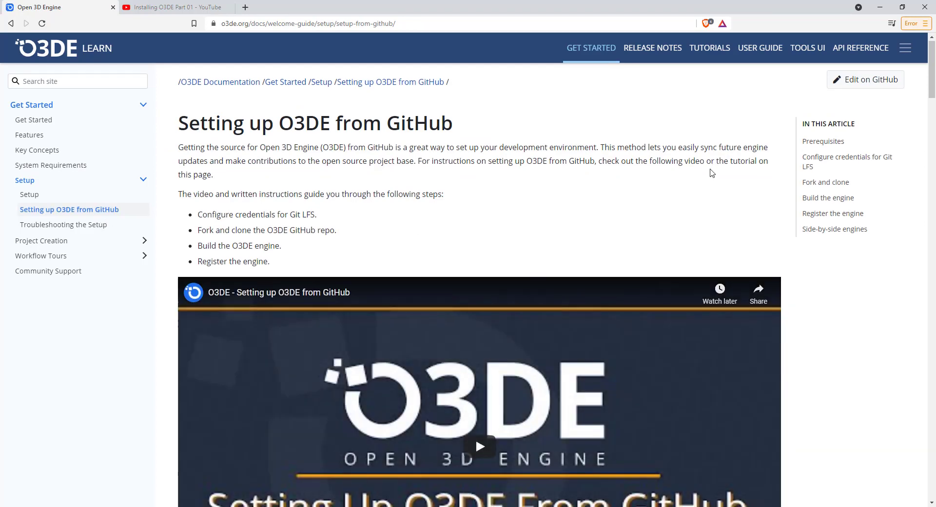
# Look through the setup guide's video, Prerequisites and "Configure credentials for Git LFS" sections
pyautogui.scroll(-10, 711, 173)
pyautogui.scroll(-1, 711, 173)
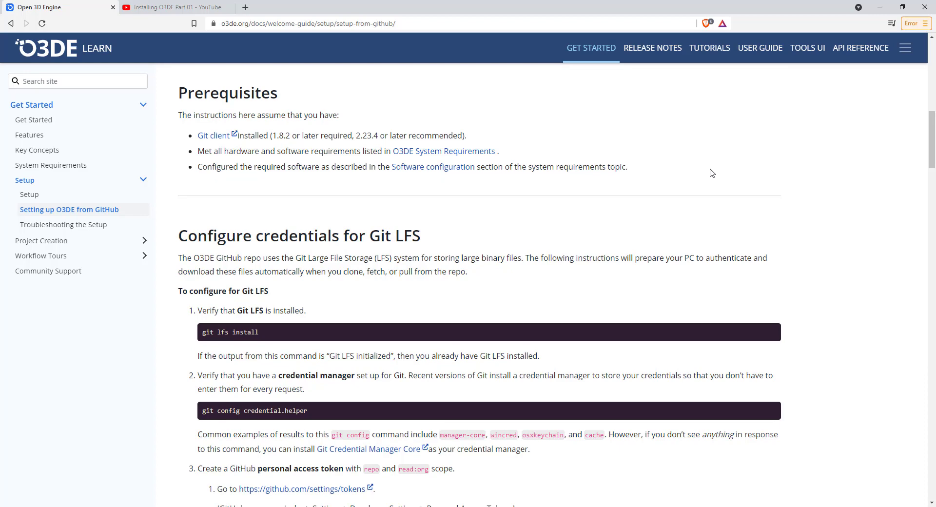
pyautogui.scroll(10, 712, 172)
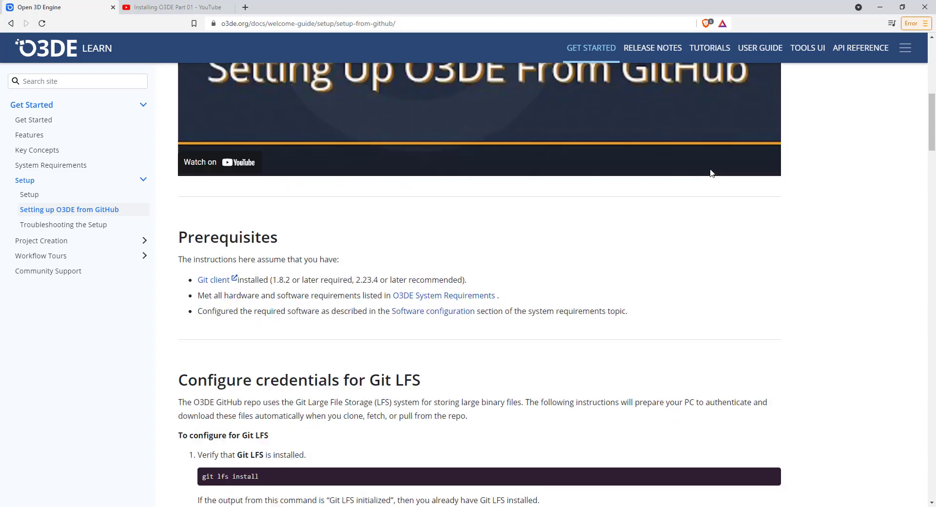
pyautogui.scroll(-1, 548, 385)
pyautogui.scroll(-4, 771, 309)
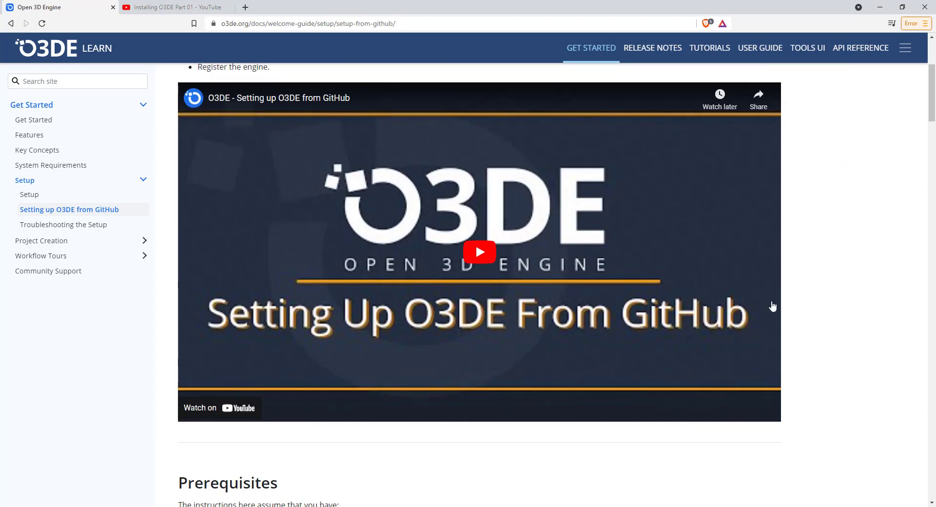
pyautogui.scroll(-3, 757, 308)
pyautogui.scroll(-5, 746, 295)
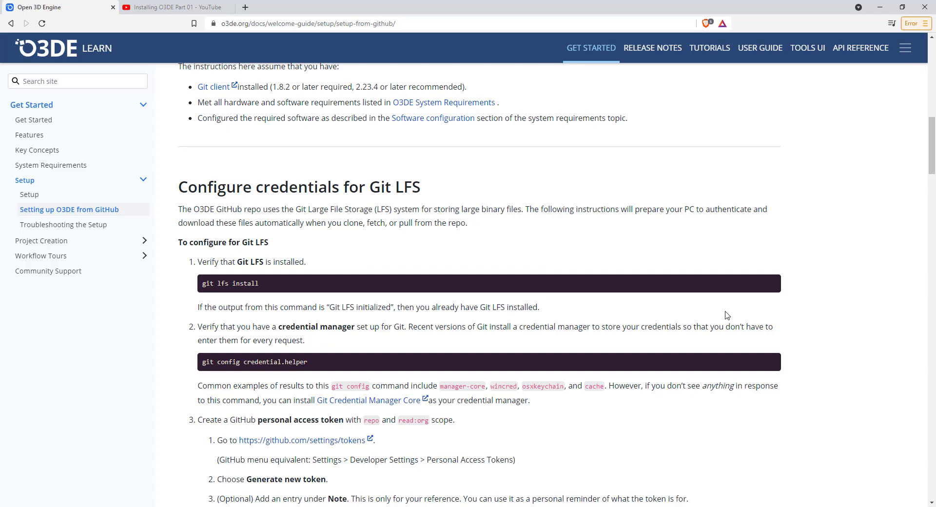
pyautogui.scroll(-3, 726, 314)
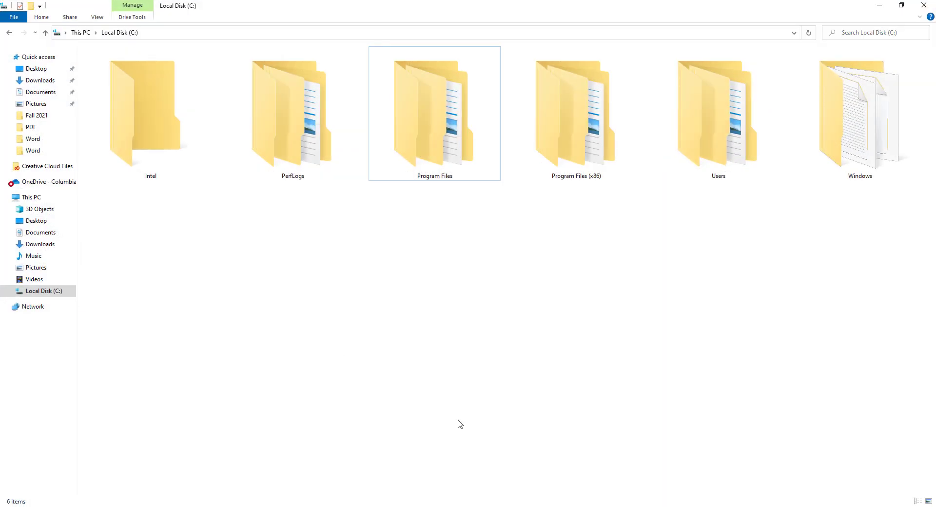
# Open a Command Prompt at the root of drive C:, enlarge its text, and place the resized window over the O3DE setup guide
pyautogui.click(216, 33)
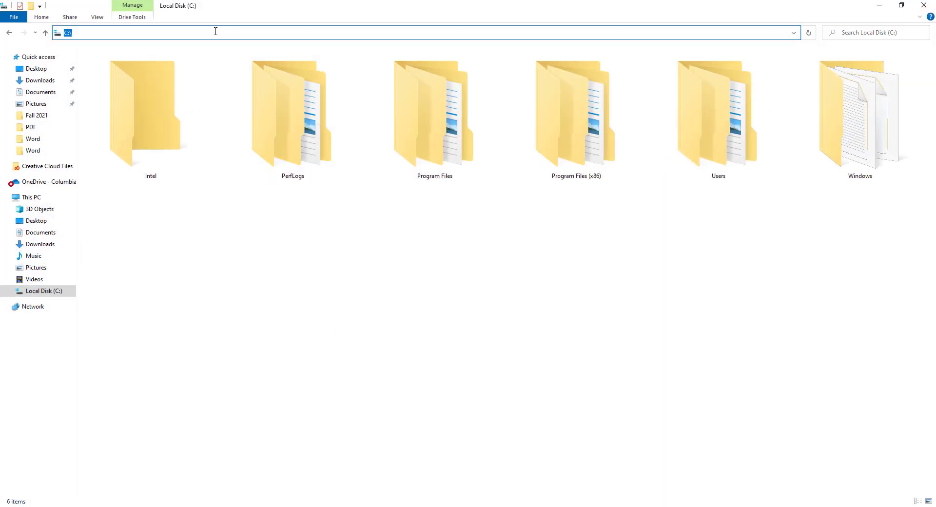
pyautogui.write('cmd')
pyautogui.press('Return')
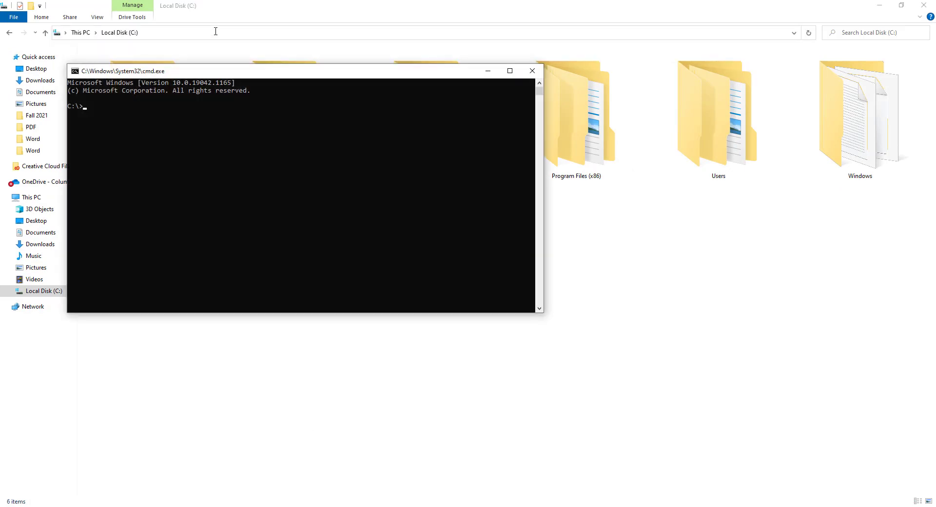
pyautogui.keyDown('ctrl'); pyautogui.scroll(3, 386, 226); pyautogui.keyUp('ctrl')
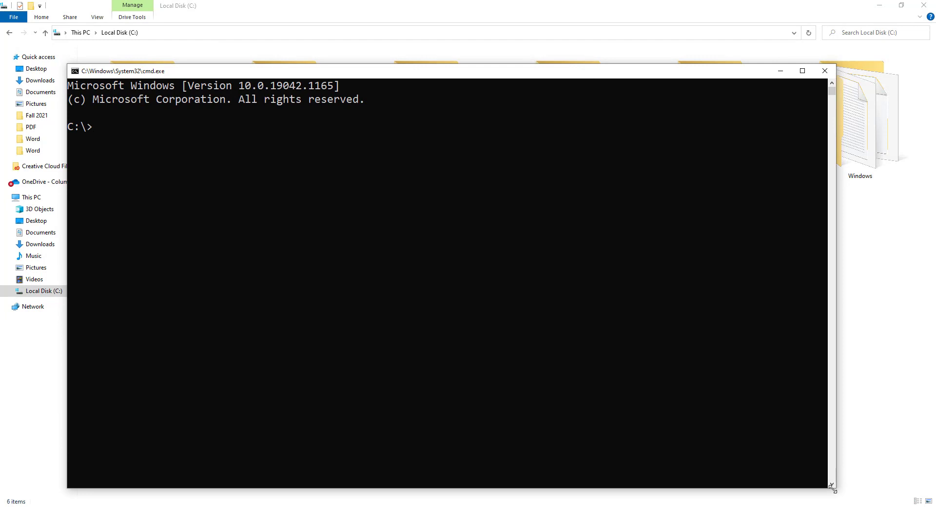
pyautogui.moveTo(838, 486); pyautogui.dragTo(579, 264)
pyautogui.moveTo(444, 73); pyautogui.dragTo(670, 229)
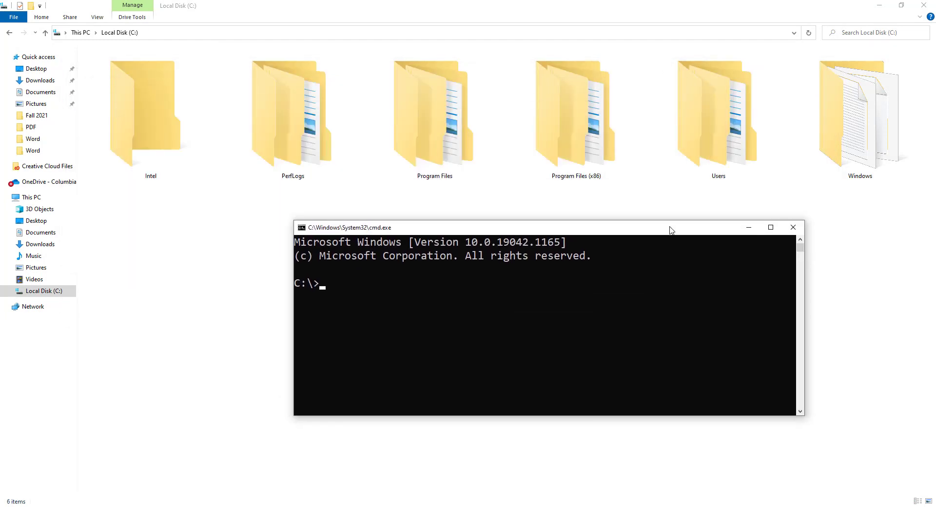
pyautogui.click(885, 4)
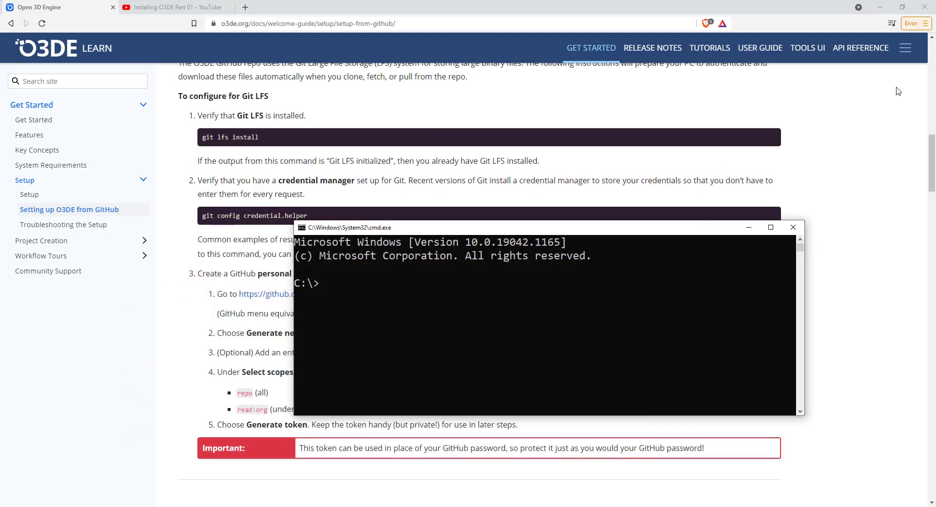
# Run the guide's "git lfs install" command in the Command Prompt at C:\
pyautogui.click(272, 142)
pyautogui.moveTo(272, 142); pyautogui.dragTo(196, 135)
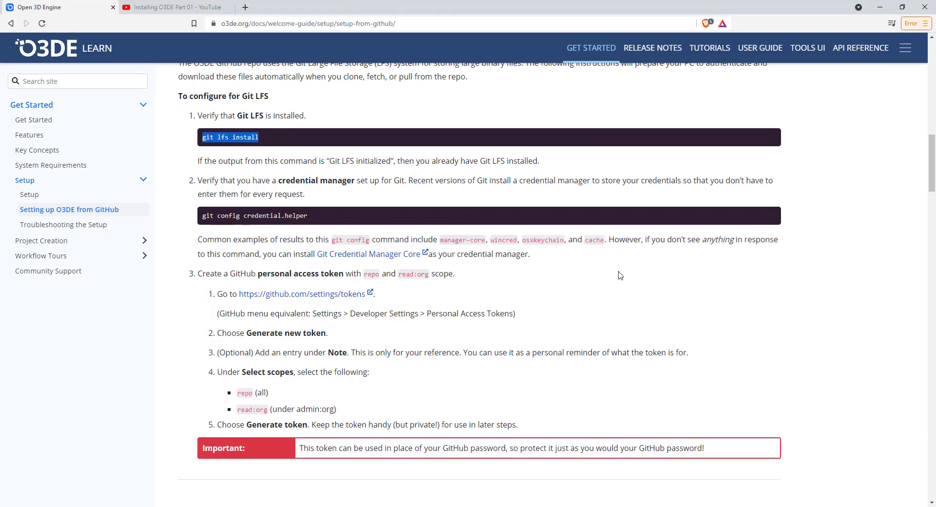
pyautogui.hotkey('alt', 'Tab')
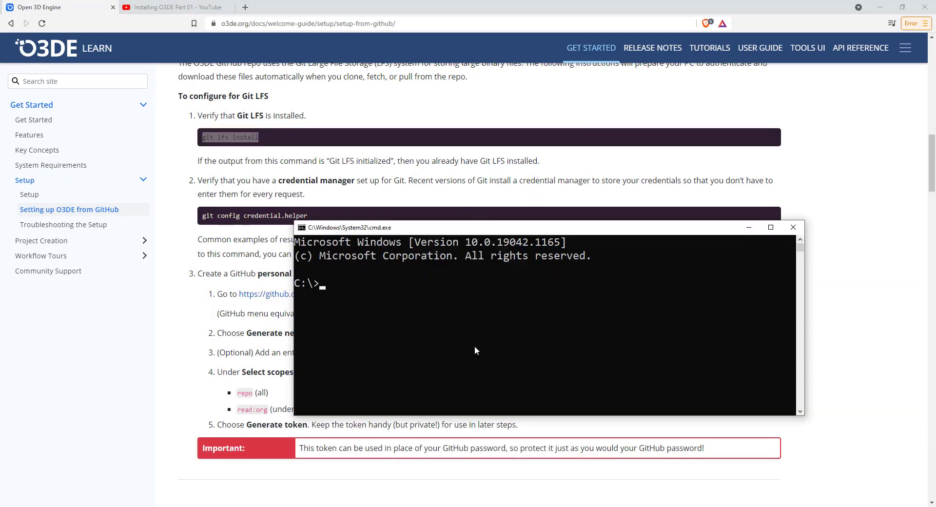
pyautogui.write('git lfs install')
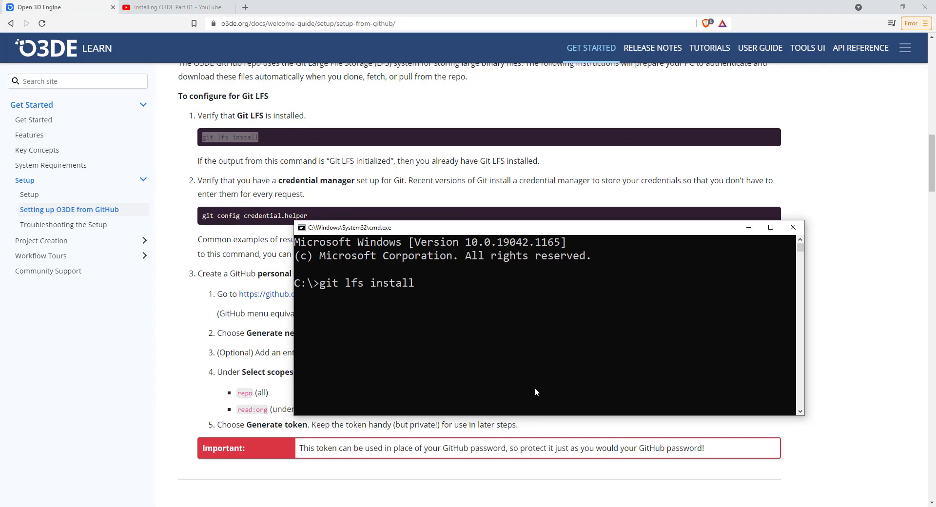
pyautogui.press('Return')
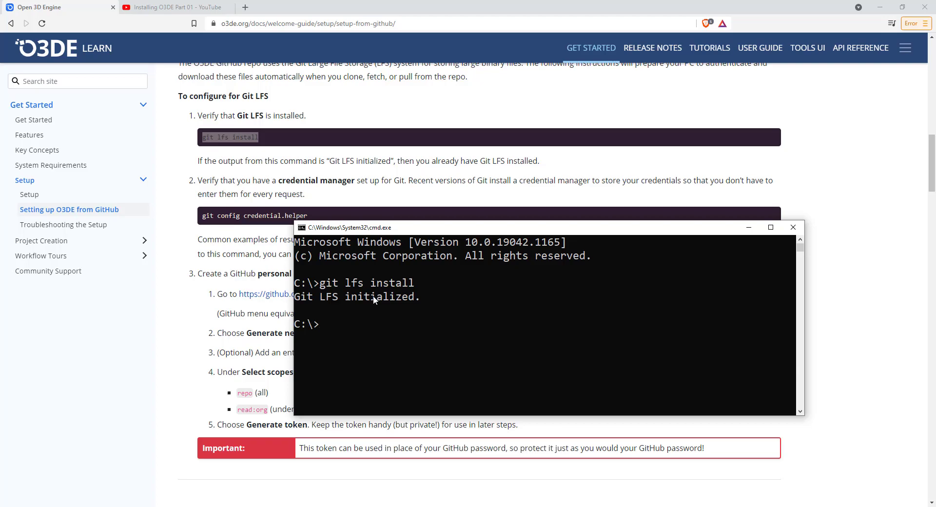
pyautogui.click(178, 8)
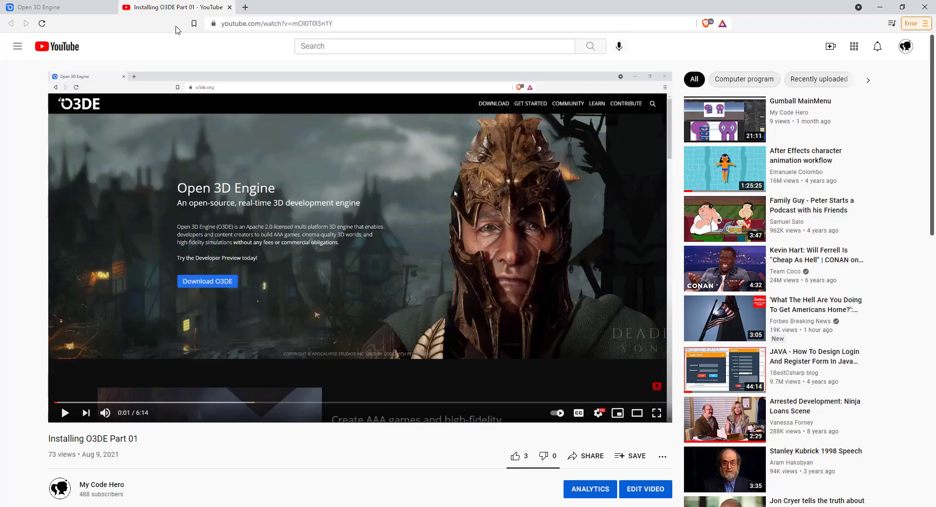
pyautogui.click(65, 6)
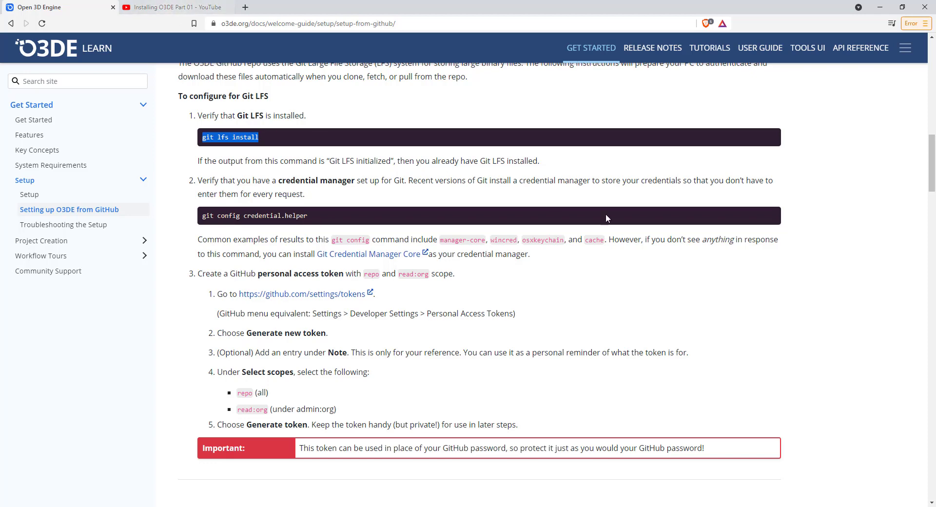
pyautogui.click(165, 7)
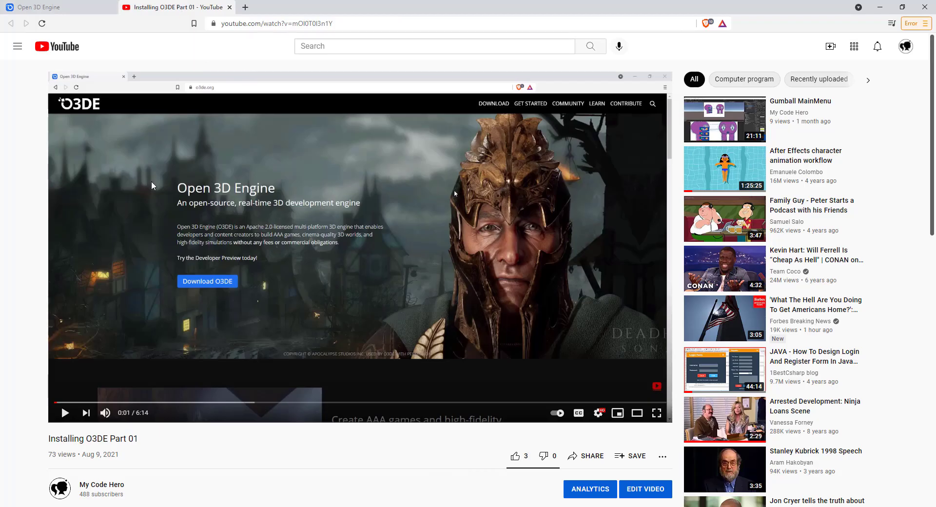
pyautogui.click(66, 7)
# Review the guide's personal access token instructions and its "Fork and clone" section, including the clone commands and sign-in dialogs
pyautogui.scroll(-3, 574, 288)
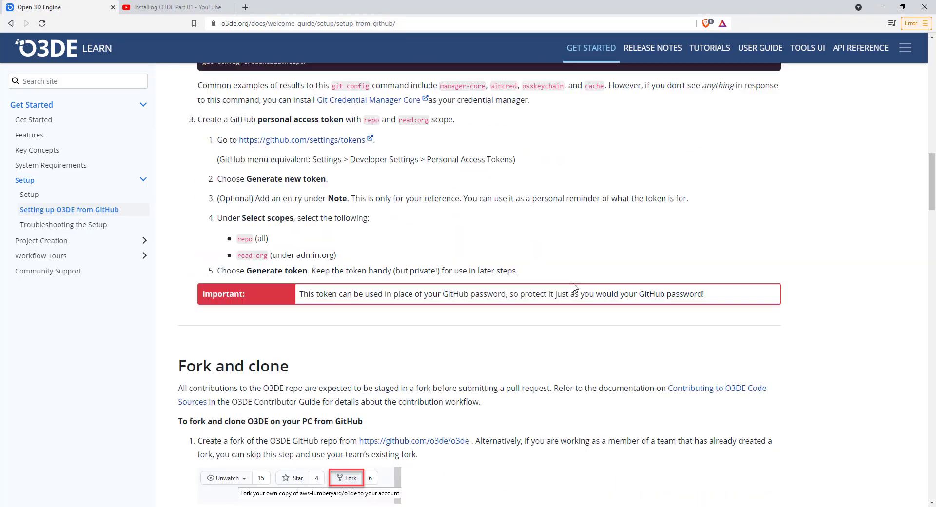
pyautogui.scroll(1, 567, 285)
pyautogui.scroll(-5, 397, 354)
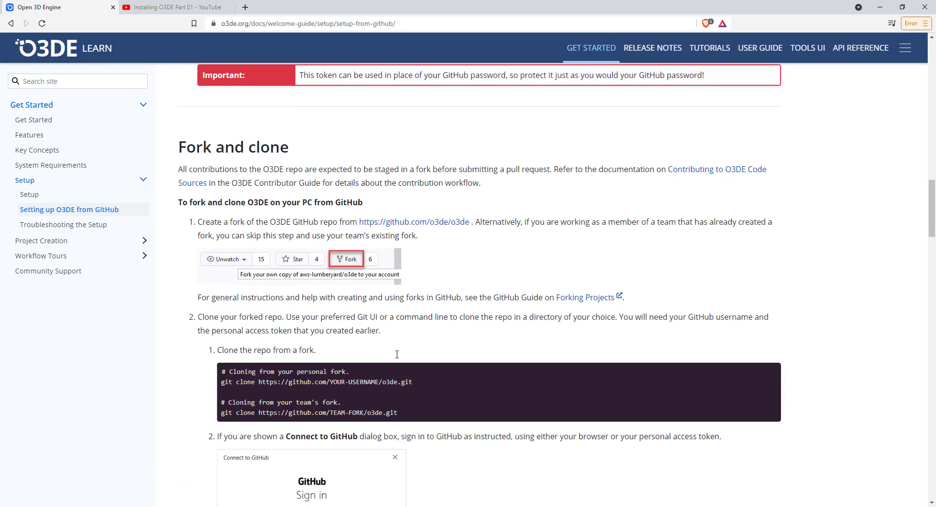
pyautogui.scroll(-3, 396, 354)
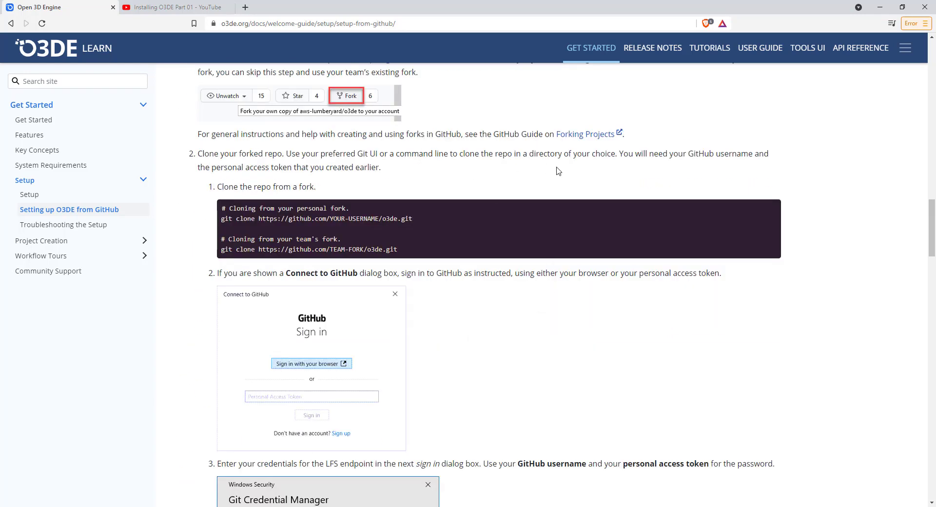
pyautogui.scroll(-7, 559, 170)
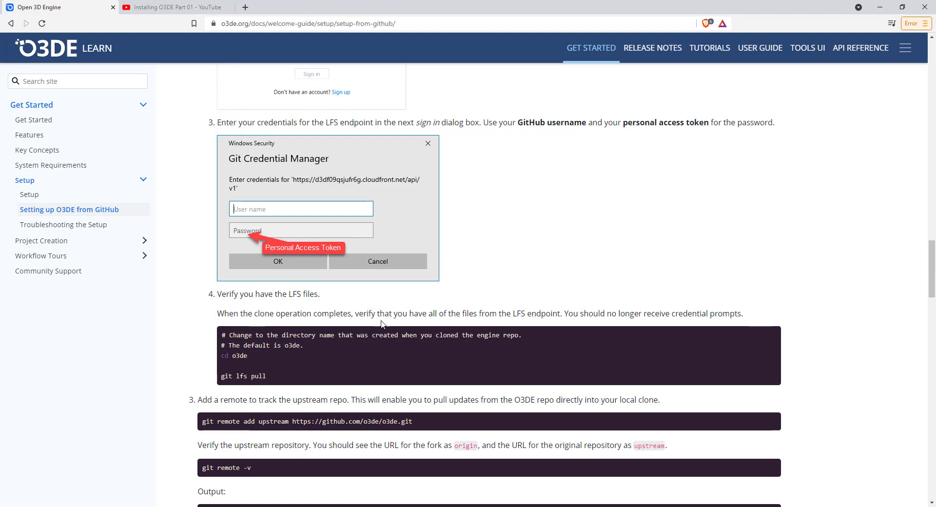
pyautogui.scroll(2, 472, 263)
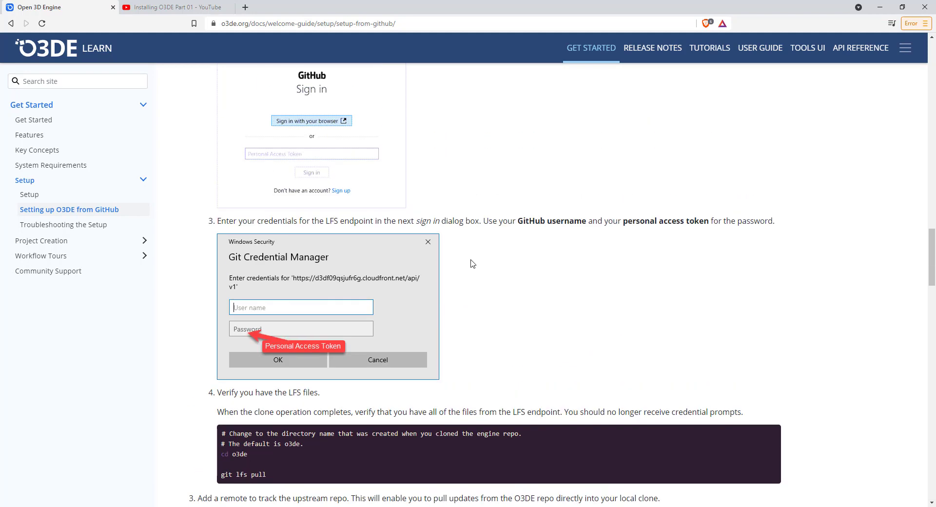
pyautogui.scroll(6, 472, 264)
pyautogui.scroll(2, 492, 326)
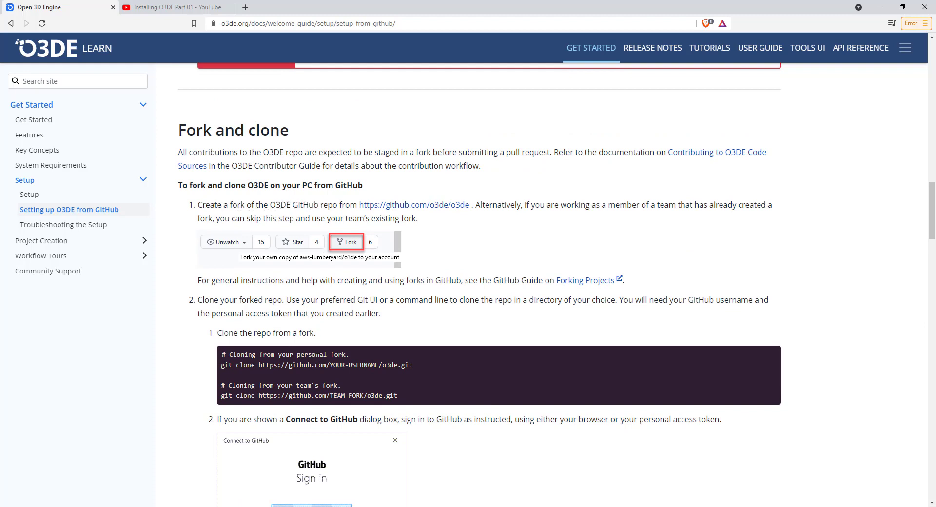
pyautogui.moveTo(255, 365); pyautogui.dragTo(213, 365)
pyautogui.hotkey('ctrl', 'c')
pyautogui.hotkey('alt', 'Tab')
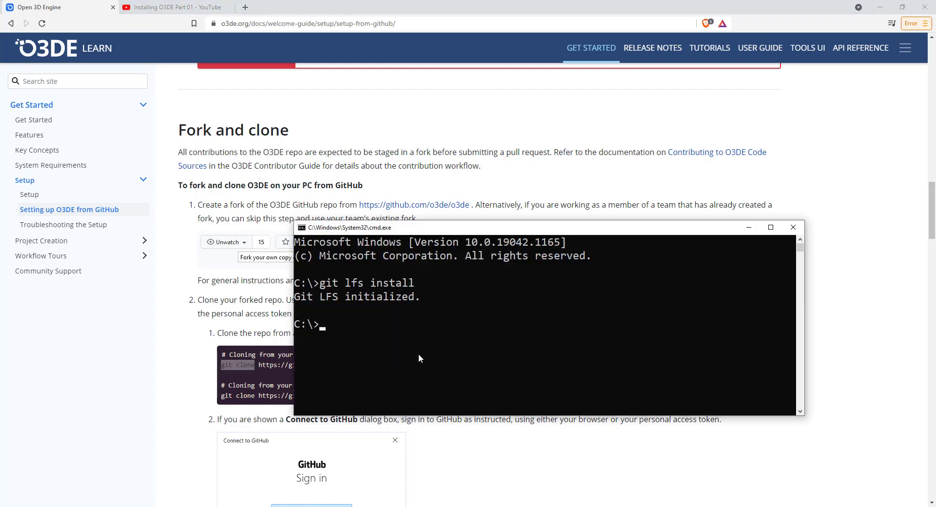
pyautogui.hotkey('ctrl', 'v')
pyautogui.click(246, 299)
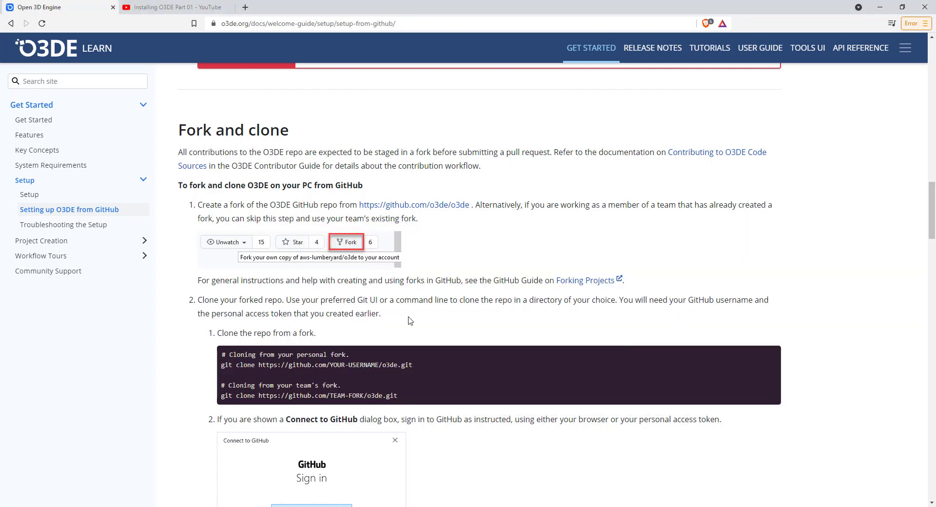
pyautogui.moveTo(471, 205); pyautogui.dragTo(361, 201)
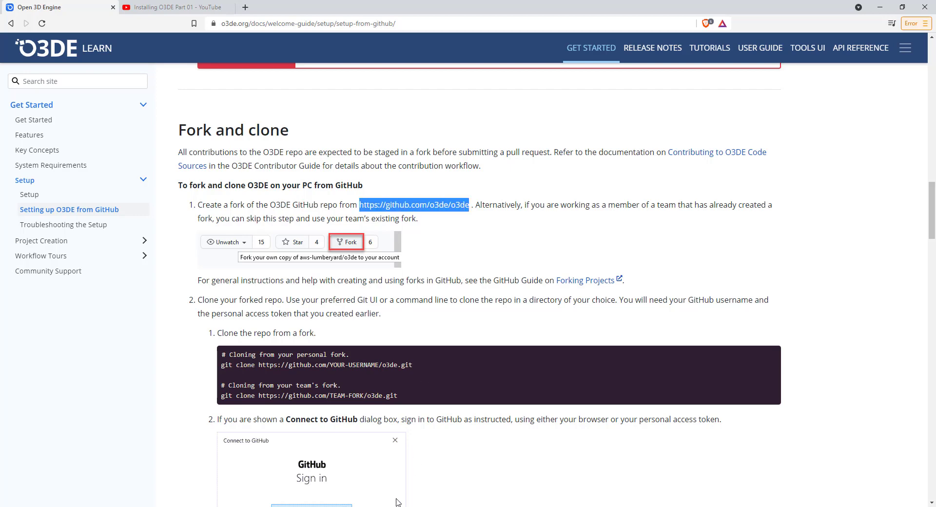
pyautogui.hotkey('alt', 'Tab')
pyautogui.write('https://github.com/o3de/o3de')
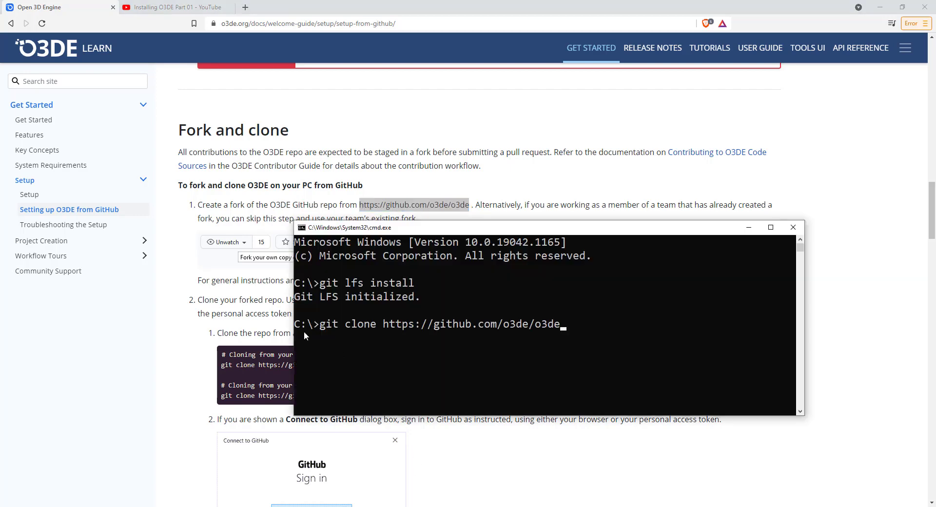
# Open the O3DE GitHub repository page linked in the guide's "Fork and clone" section
pyautogui.click(203, 298)
pyautogui.click(418, 205)
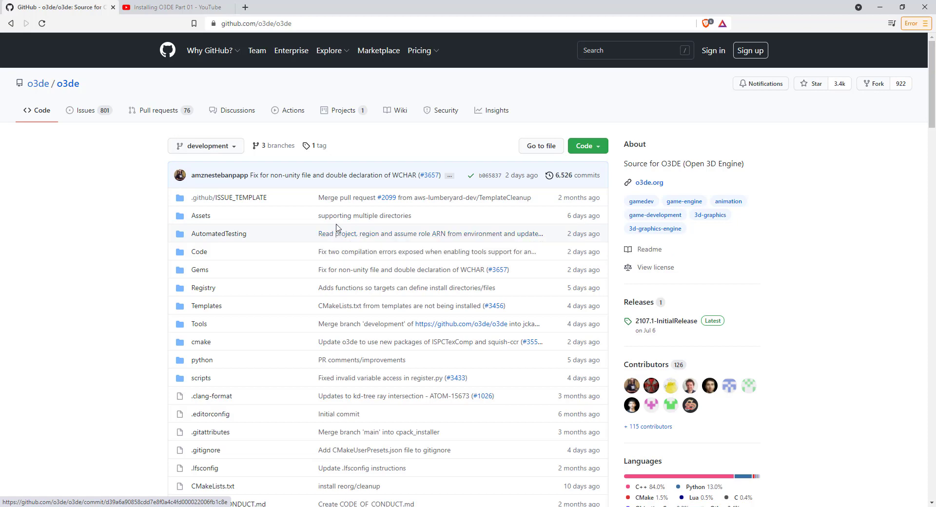
# Run the prepared clone command for the O3DE repository in the Command Prompt, with the C: drive folder open behind it
pyautogui.scroll(-2, 408, 360)
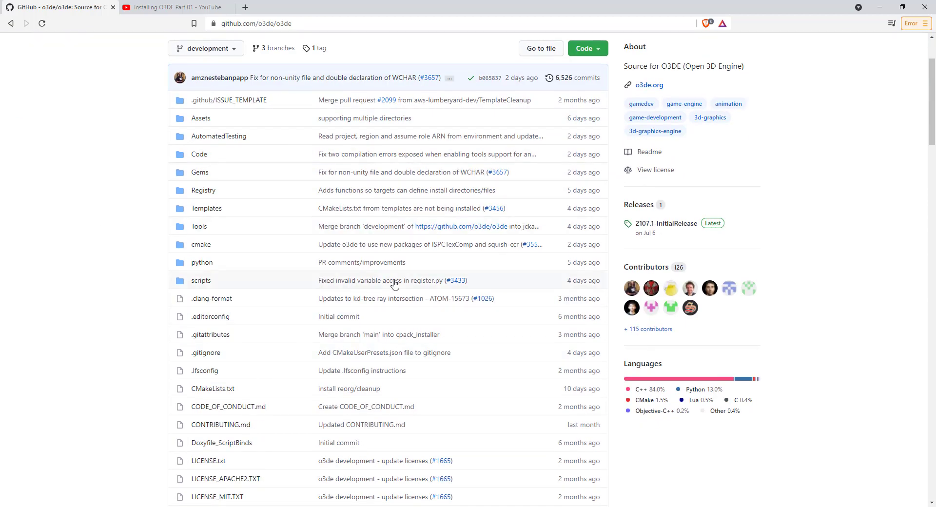
pyautogui.scroll(2, 402, 271)
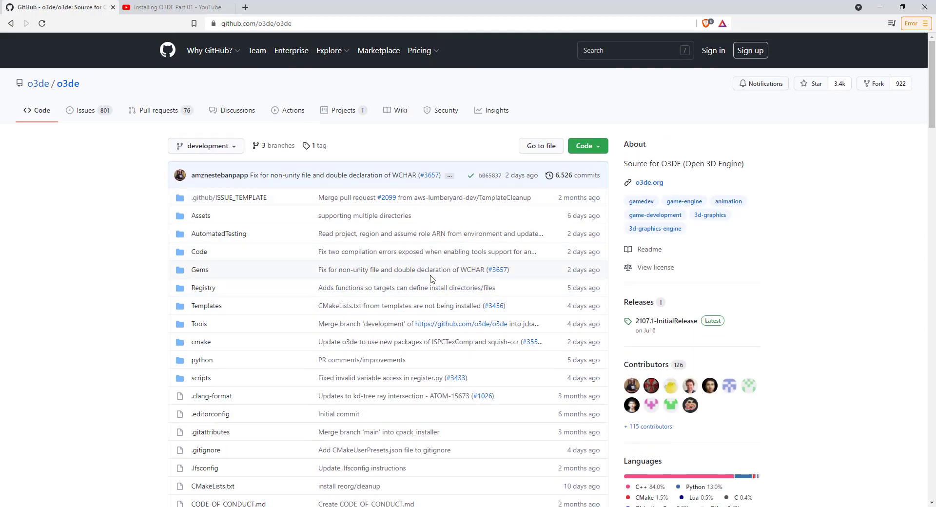
pyautogui.scroll(-3, 418, 265)
pyautogui.scroll(3, 355, 243)
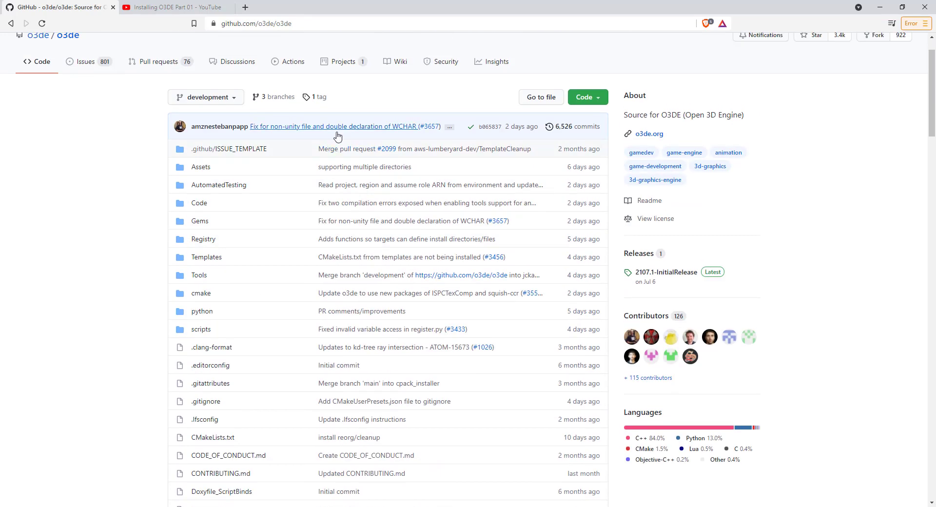
pyautogui.hotkey('alt', 'Tab')
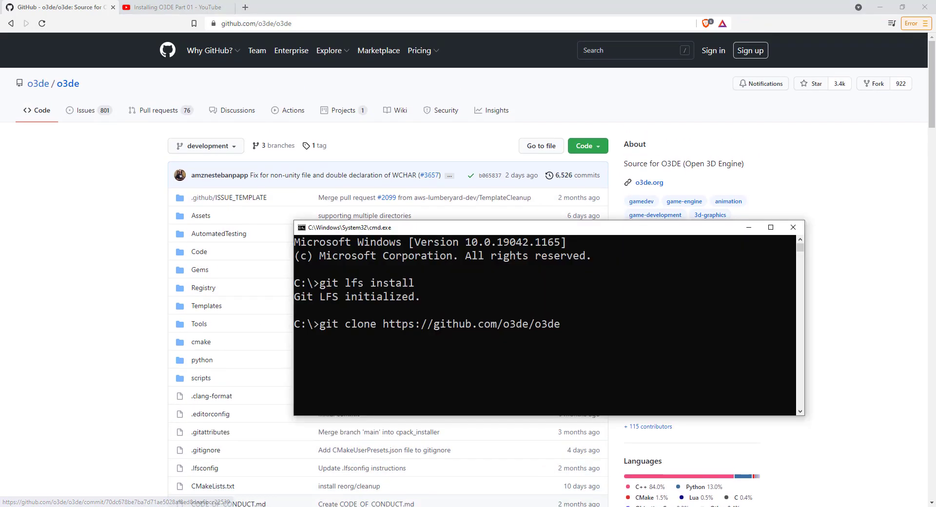
pyautogui.click(879, 7)
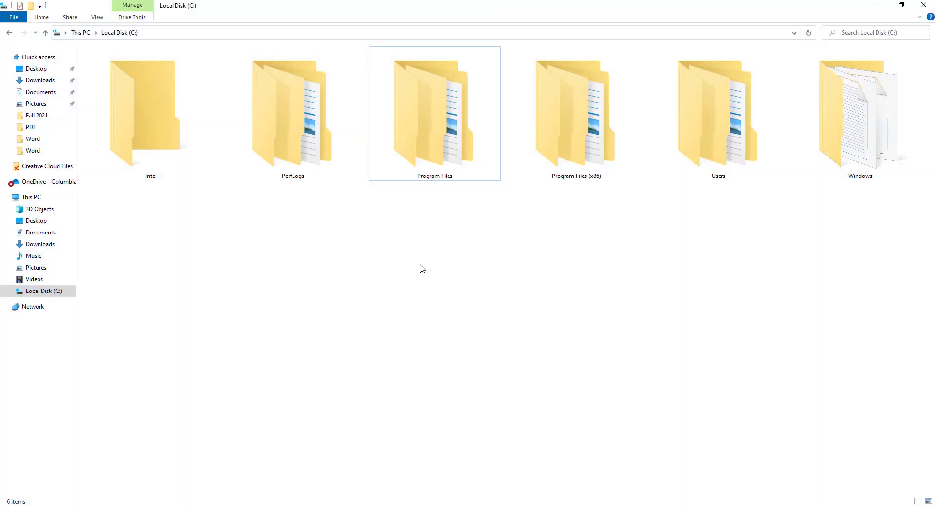
pyautogui.hotkey('alt', 'Tab')
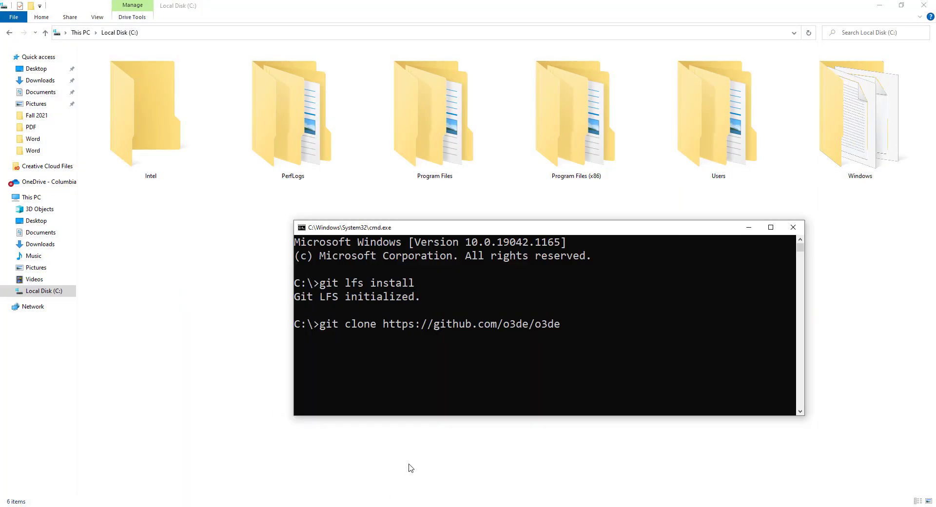
pyautogui.press('Return')
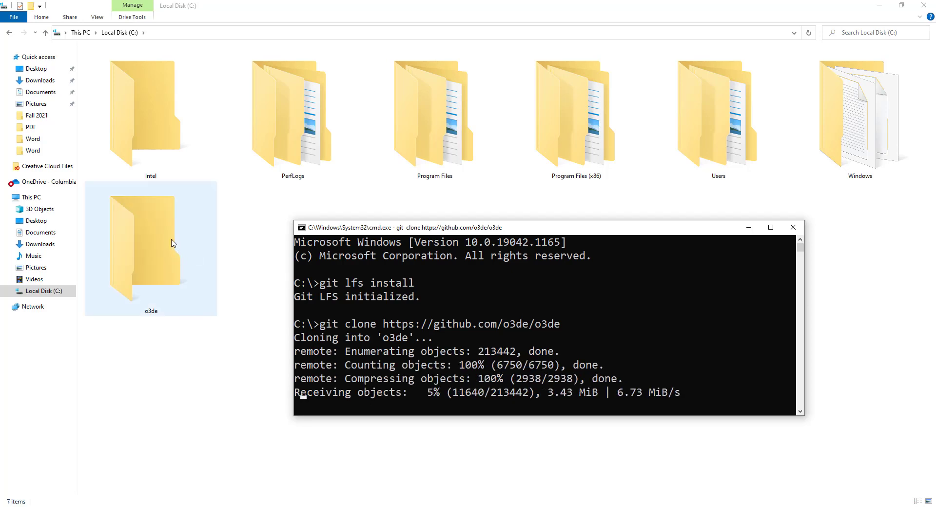
# Open the new o3de folder on drive C: and reposition the Command Prompt window in front of it
pyautogui.doubleClick(172, 242)
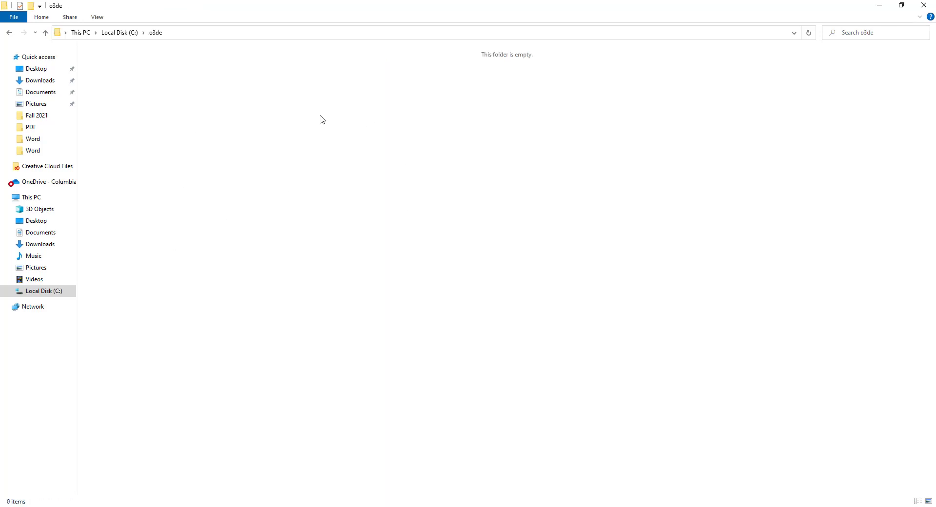
pyautogui.hotkey('alt', 'Tab')
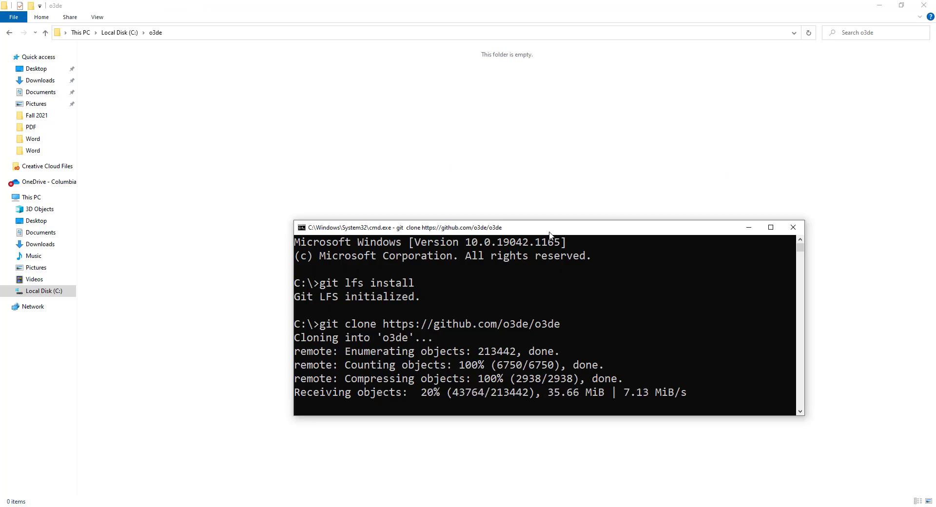
pyautogui.moveTo(550, 234); pyautogui.dragTo(563, 180)
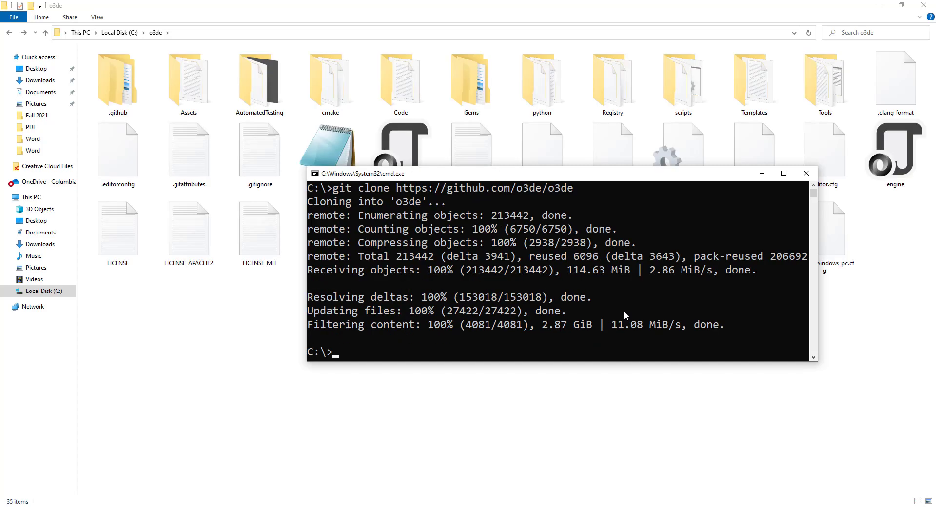
# Review the git clone command and its output in the Command Prompt
pyautogui.scroll(1, 597, 334)
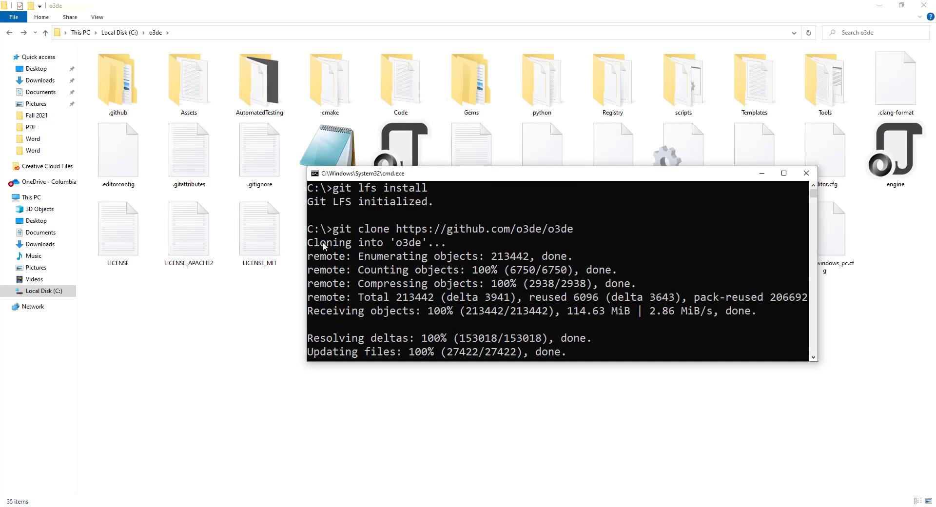
pyautogui.moveTo(308, 229); pyautogui.dragTo(584, 229)
pyautogui.hotkey('ctrl', 'c')
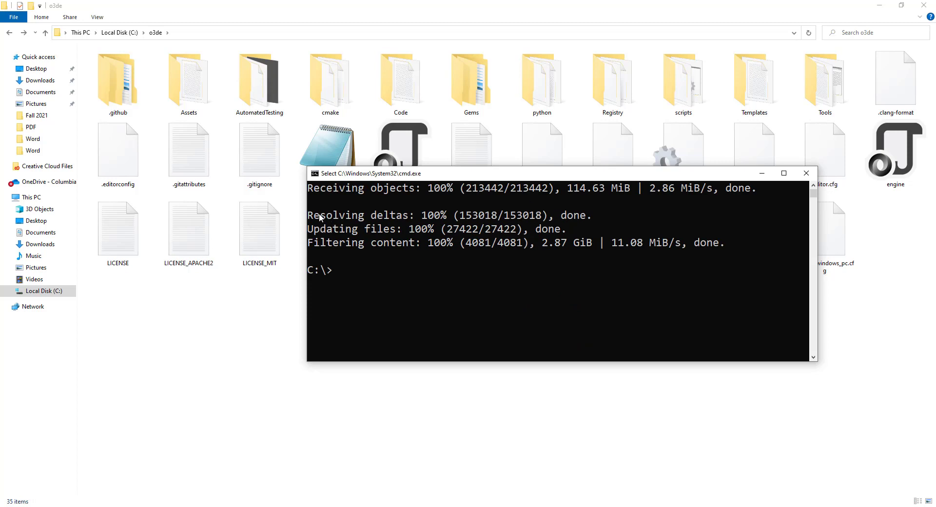
pyautogui.click(373, 271)
# Return to the O3DE setup guide in the browser and copy the "git lfs pull" command from its LFS file verification instructions
pyautogui.click(236, 332)
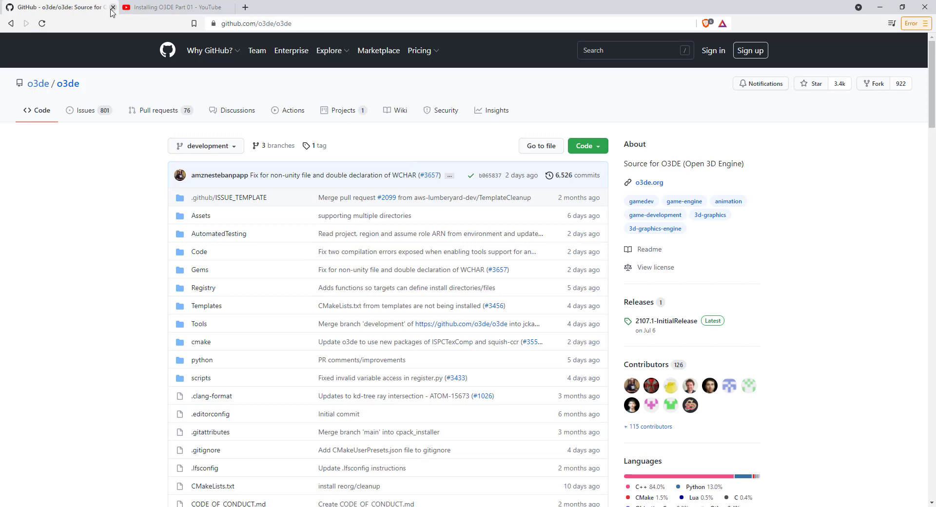
pyautogui.hotkey('alt', 'Left')
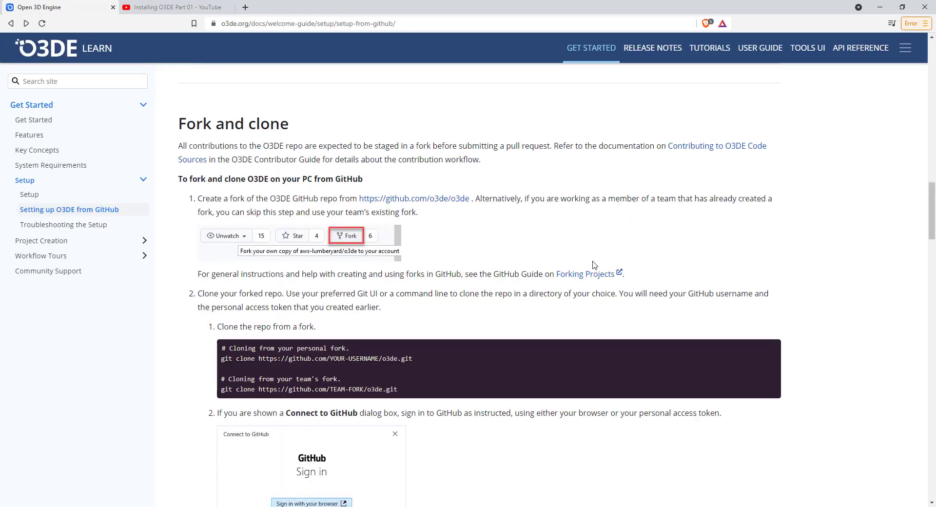
pyautogui.scroll(-6, 608, 270)
pyautogui.scroll(-3, 403, 215)
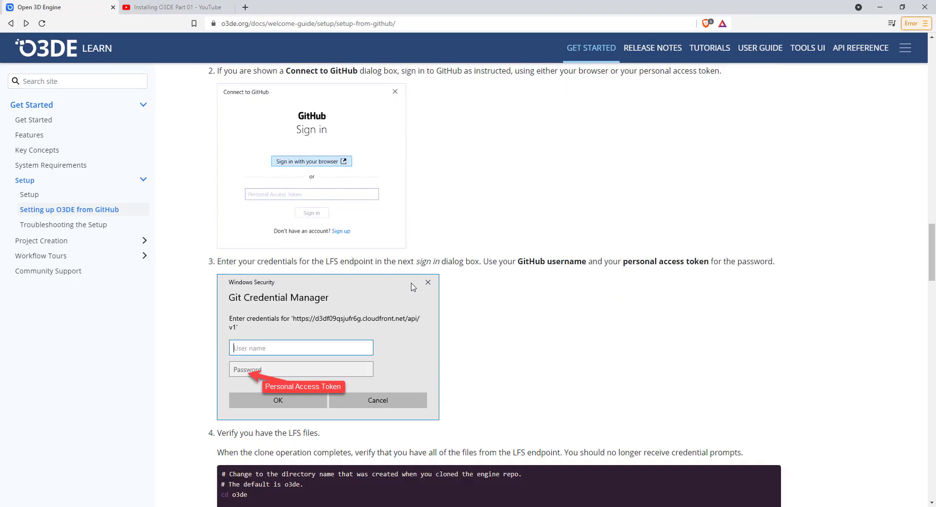
pyautogui.scroll(-2, 509, 250)
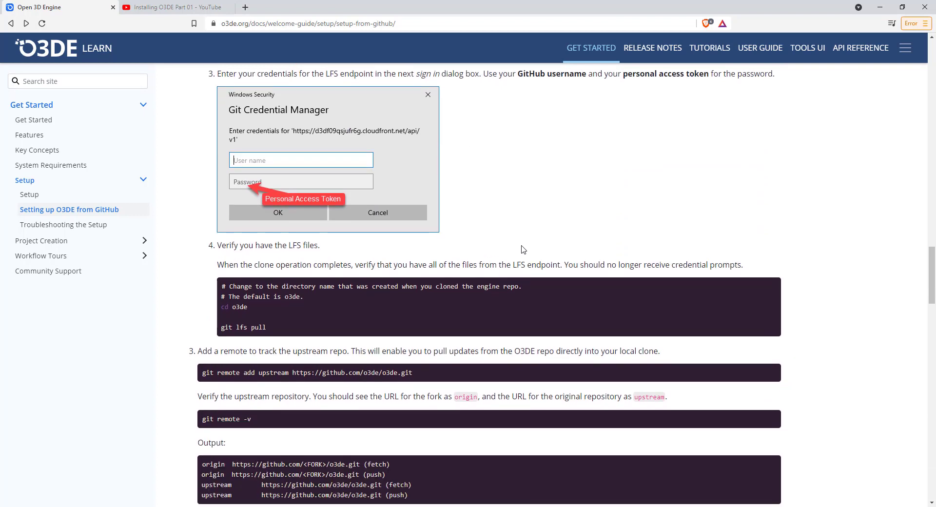
pyautogui.scroll(-2, 526, 263)
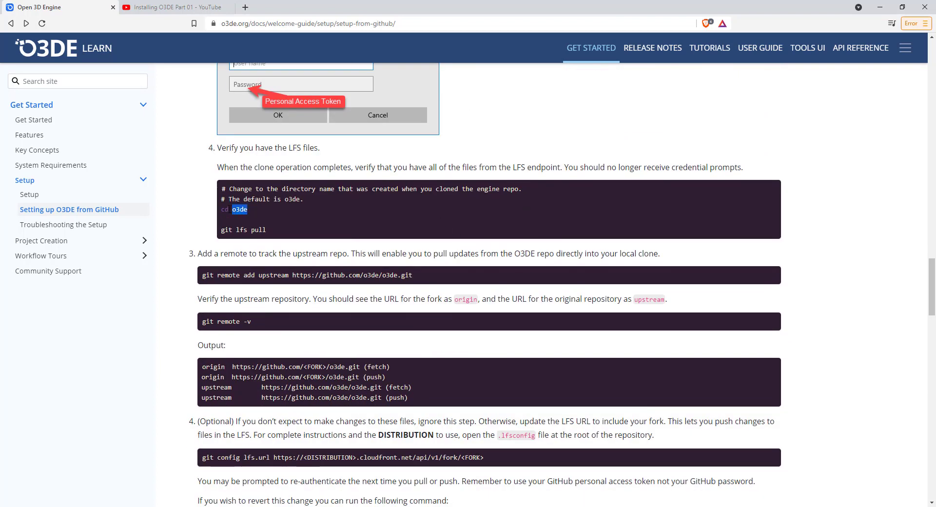
pyautogui.moveTo(230, 209); pyautogui.dragTo(219, 210)
pyautogui.moveTo(285, 236); pyautogui.dragTo(219, 233)
# Close the Command Prompt at C:\, open a new one in the C:\o3de folder, and adjust its text and window size
pyautogui.hotkey('alt', 'Tab')
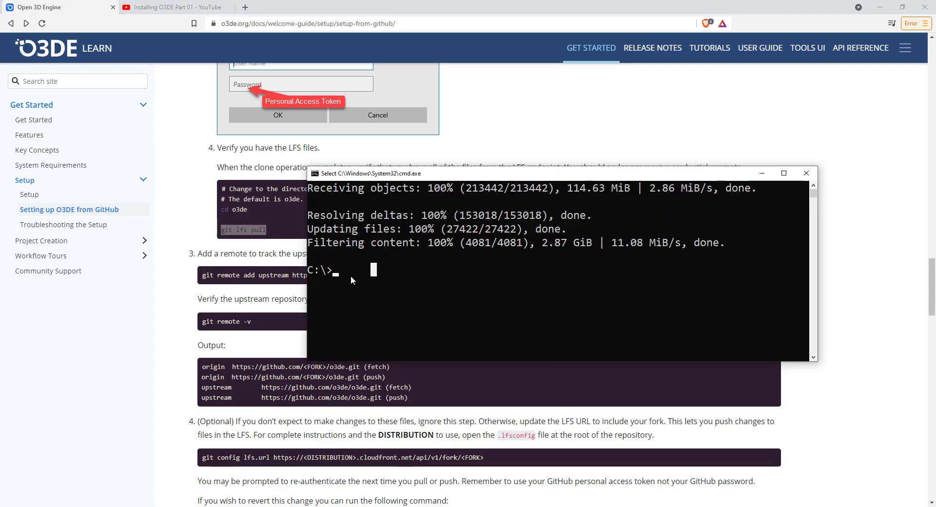
pyautogui.click(805, 173)
pyautogui.hotkey('alt', 'Tab')
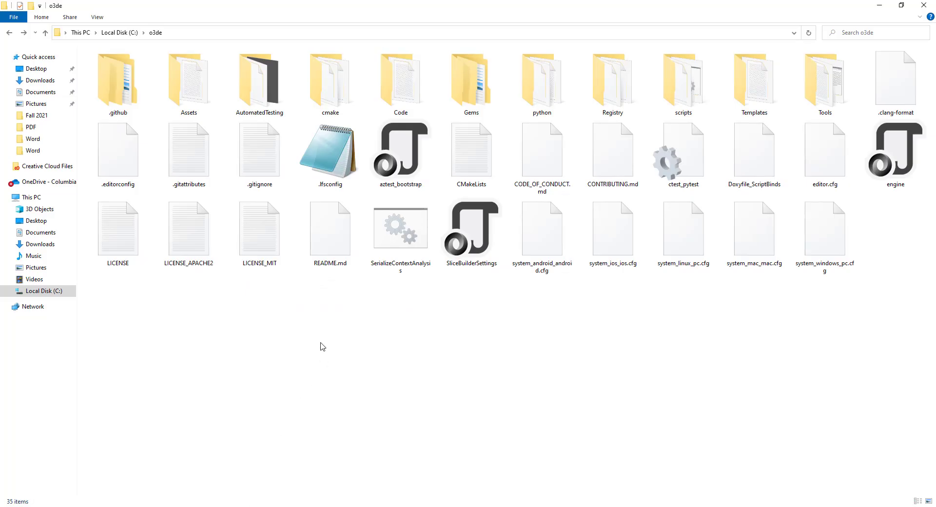
pyautogui.click(187, 32)
pyautogui.write('cmd')
pyautogui.press('Return')
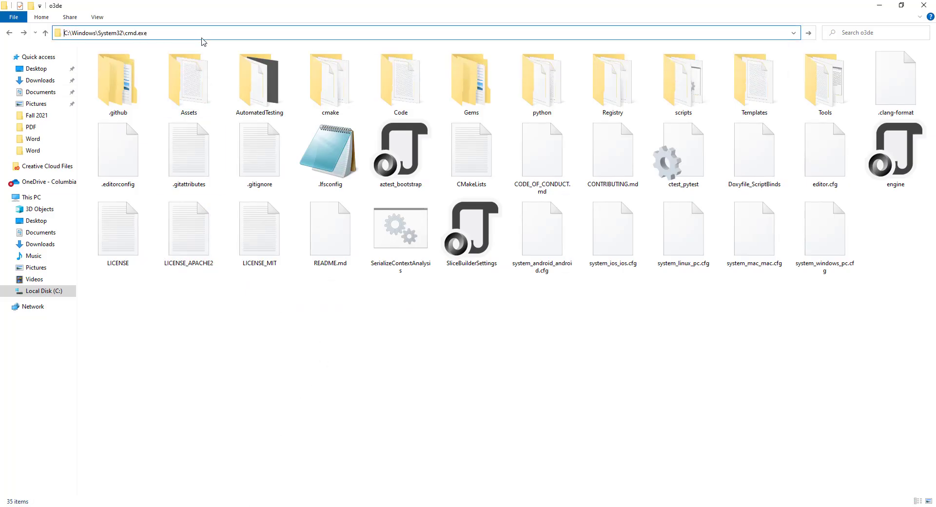
pyautogui.keyDown('ctrl'); pyautogui.scroll(3, 317, 182); pyautogui.keyUp('ctrl')
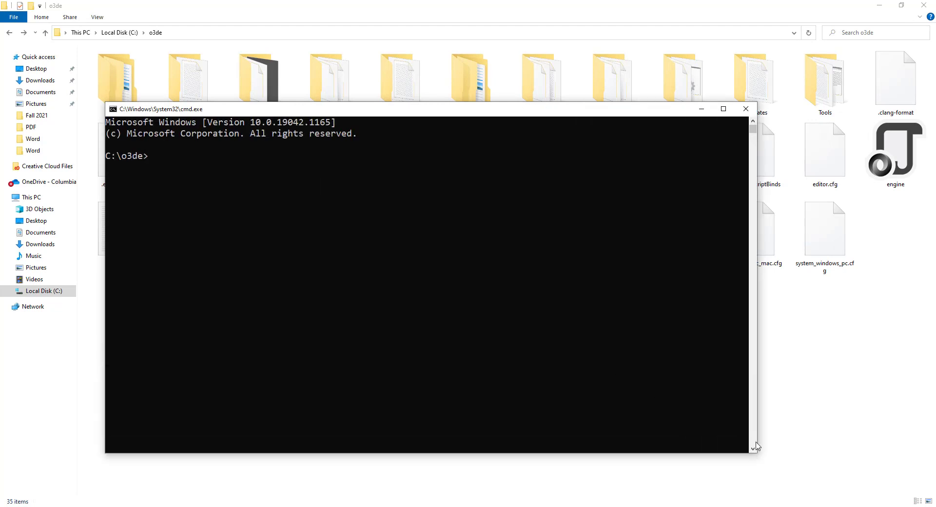
pyautogui.moveTo(756, 453); pyautogui.dragTo(738, 437)
pyautogui.moveTo(528, 258); pyautogui.dragTo(559, 266)
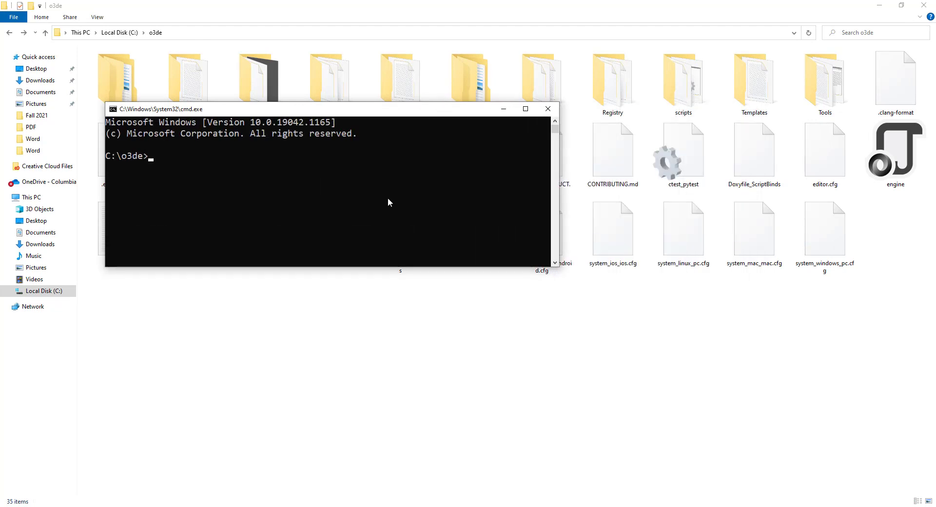
# Run the copied "git lfs pull" command at C:\o3de and make the Command Prompt window smaller
pyautogui.hotkey('ctrl', 'v')
pyautogui.press('Return')
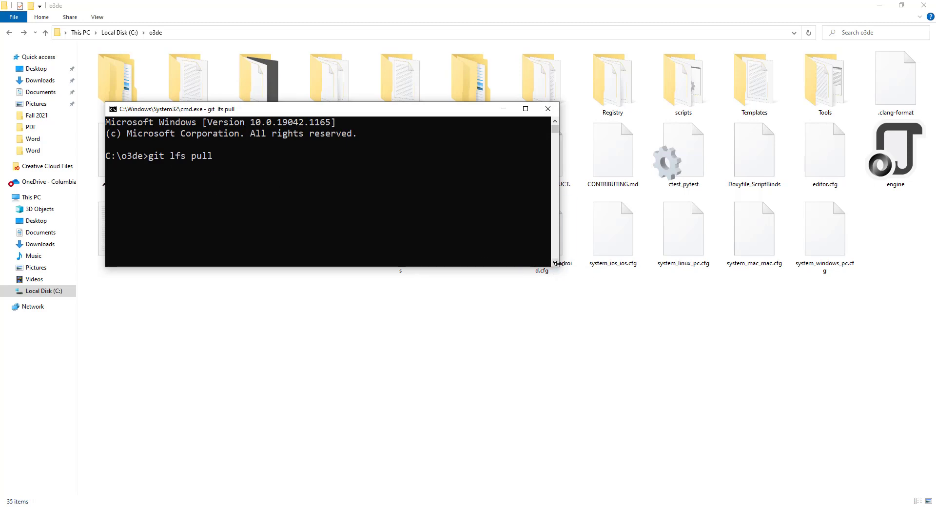
pyautogui.moveTo(559, 267); pyautogui.dragTo(505, 258)
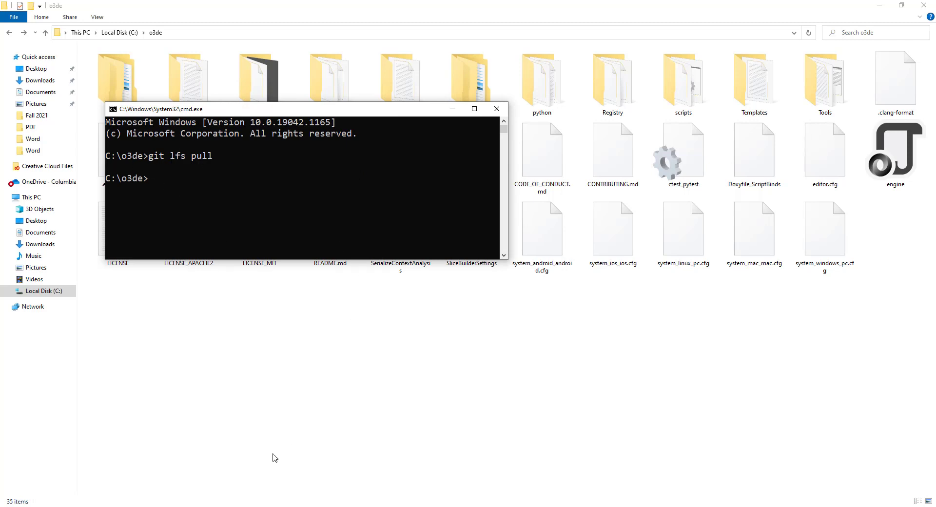
# Read through the guide's upstream remote and branch instructions and copy the "git pull" command for syncing the latest changes
pyautogui.click(273, 506)
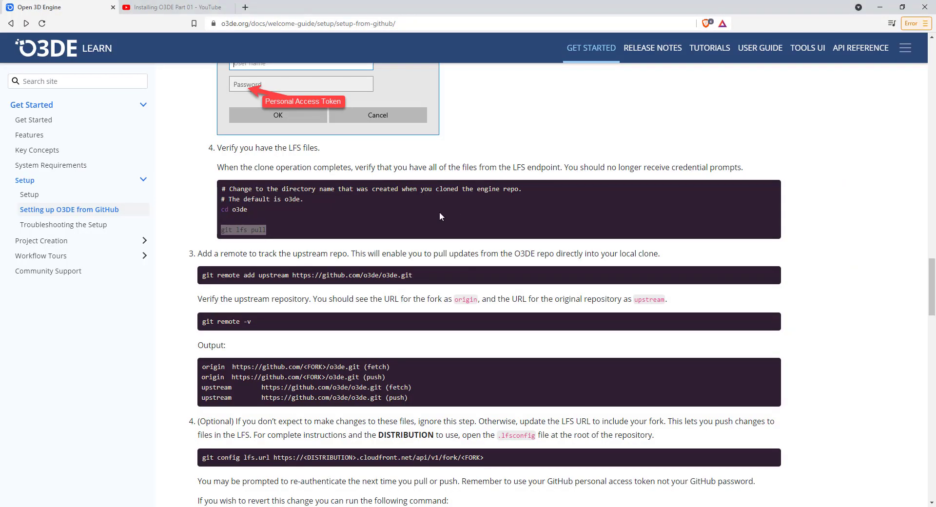
pyautogui.scroll(-2, 439, 212)
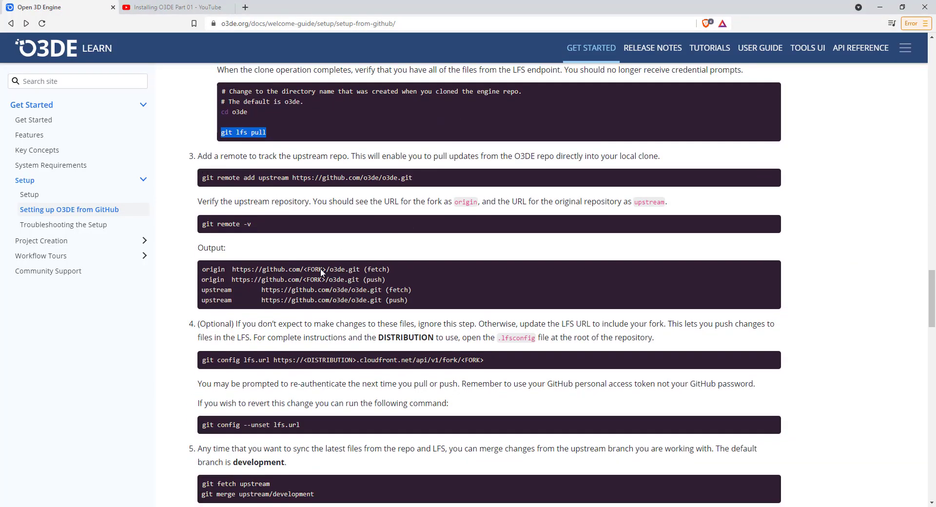
pyautogui.scroll(-3, 355, 246)
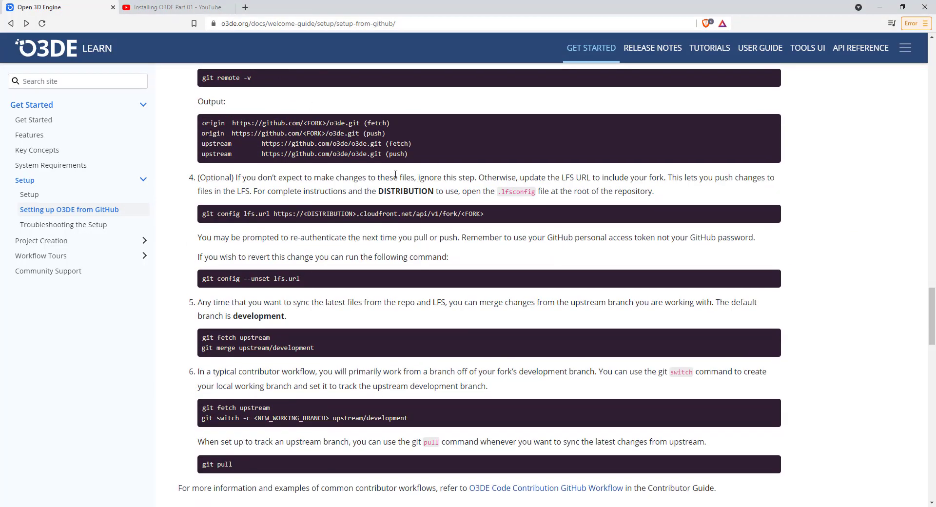
pyautogui.scroll(2, 395, 205)
pyautogui.scroll(-2, 395, 214)
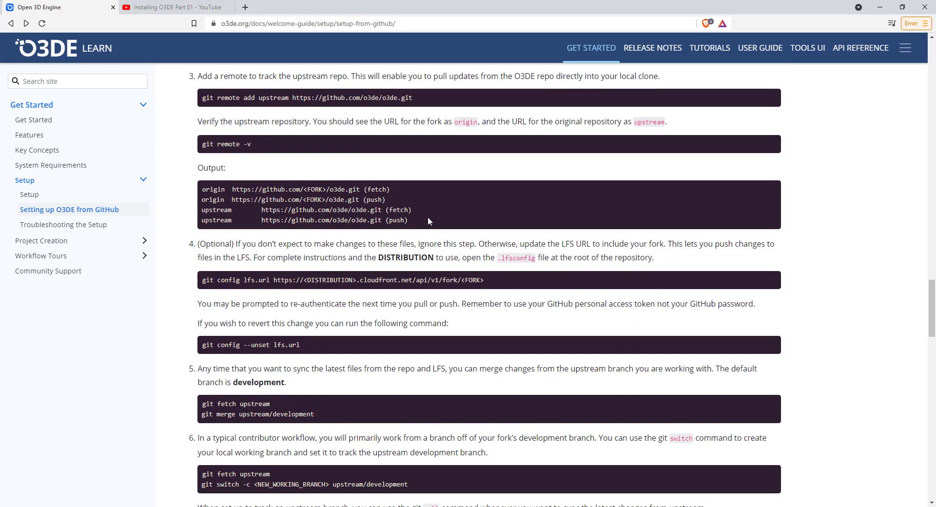
pyautogui.scroll(-2, 429, 218)
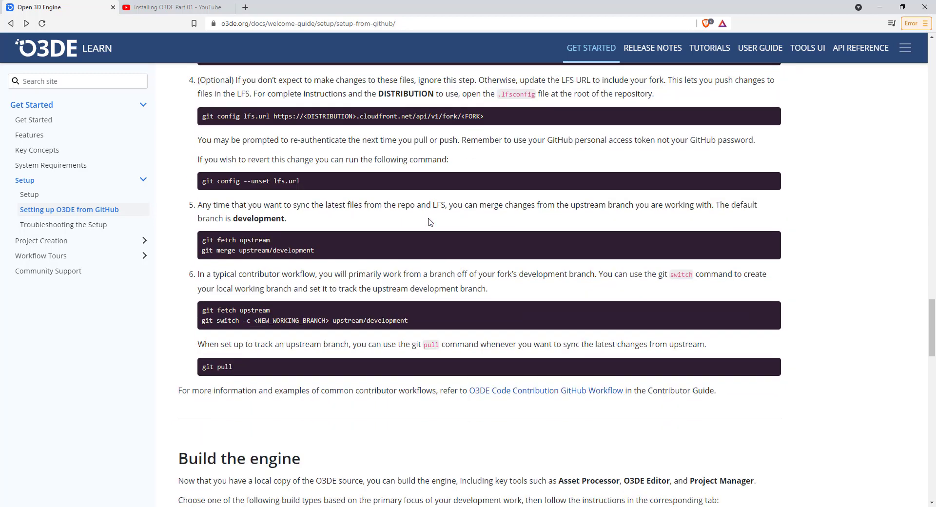
pyautogui.scroll(-3, 429, 223)
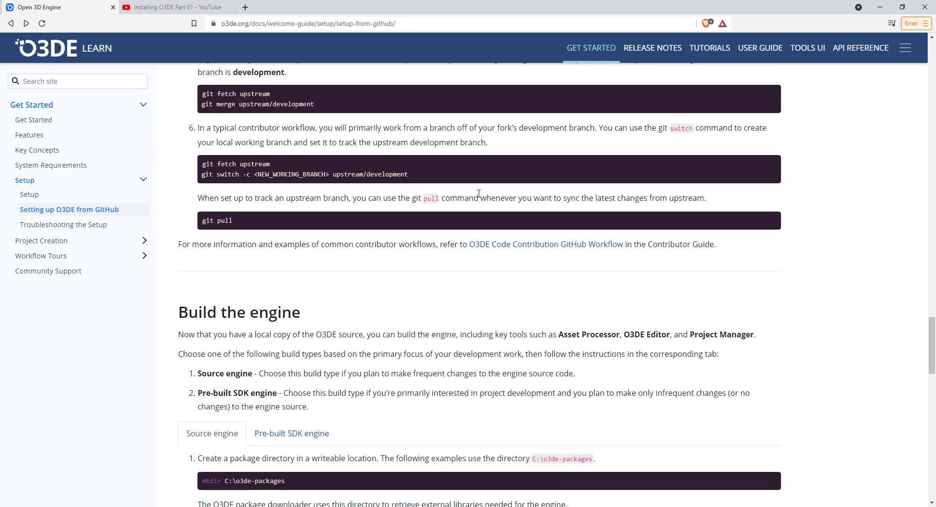
pyautogui.tripleClick(194, 220)
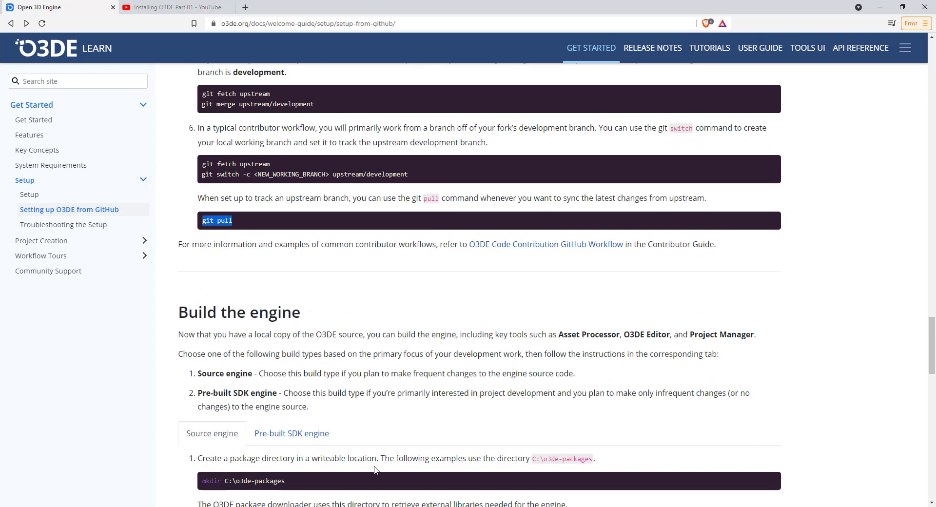
# Run the copied "git pull" command in the Command Prompt at C:\o3de and check its output
pyautogui.doubleClick(376, 504)
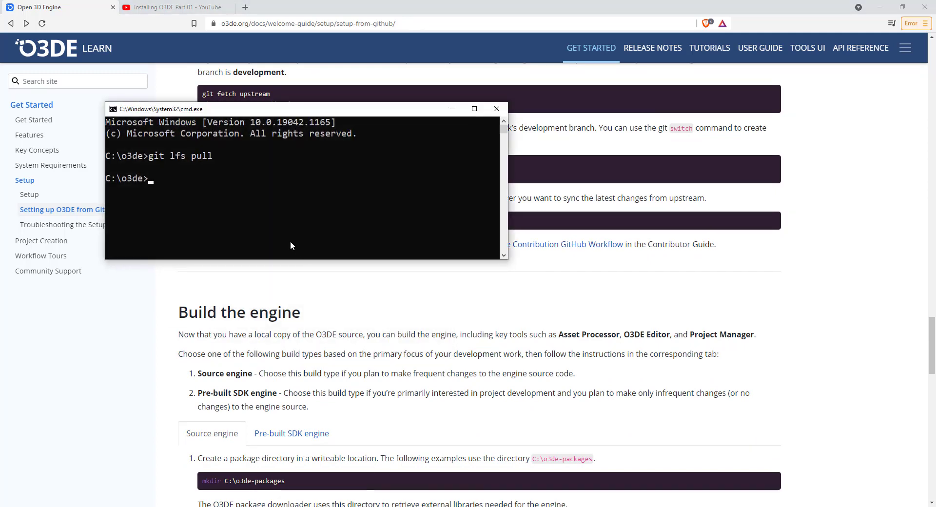
pyautogui.rightClick(290, 245)
pyautogui.press('Return')
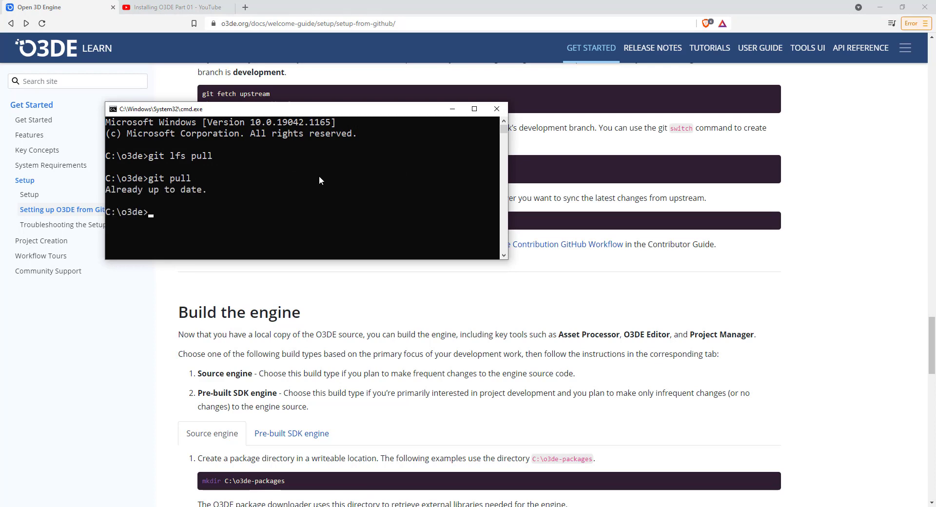
pyautogui.moveTo(219, 189); pyautogui.dragTo(106, 191)
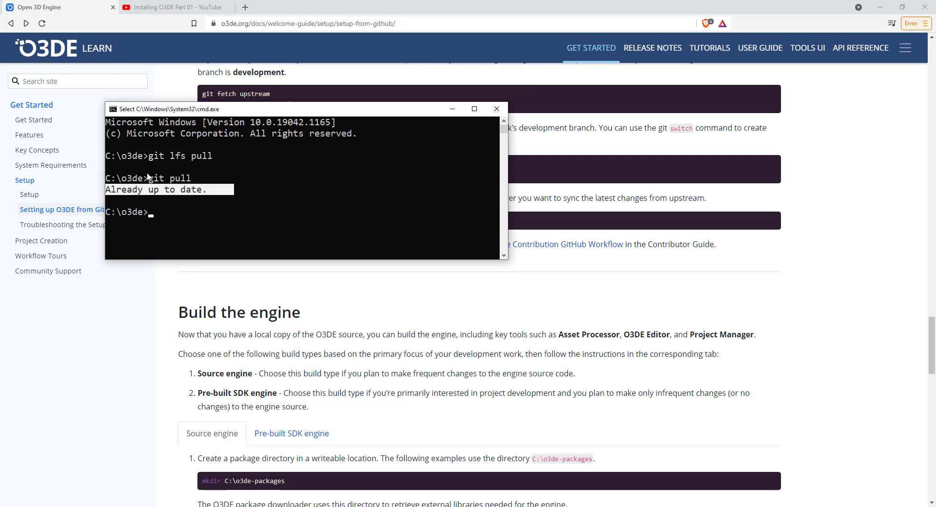
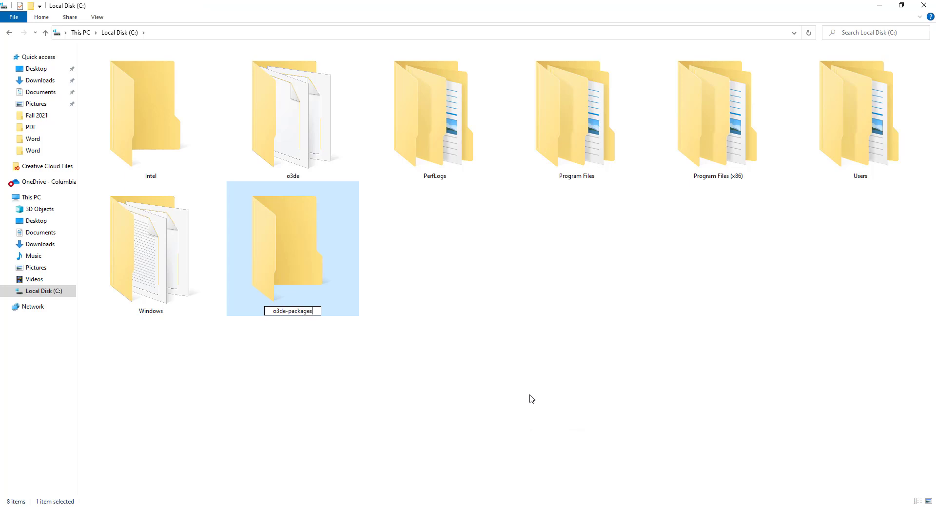
# Name the new folder on drive C: o3de-packages and delete that folder
pyautogui.press('Return')
pyautogui.click(289, 279)
pyautogui.press('Delete')
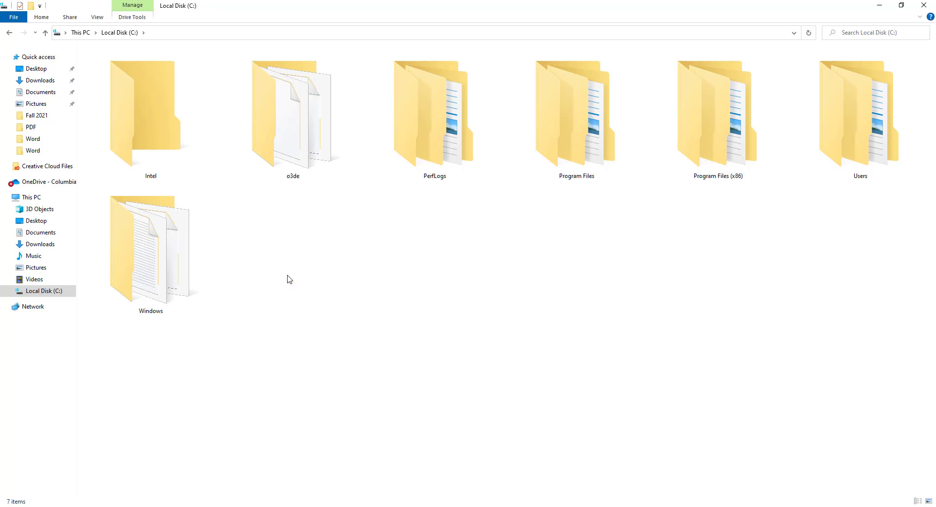
# Open a Command Prompt at C:\ from File Explorer and enlarge its text
pyautogui.click(180, 34)
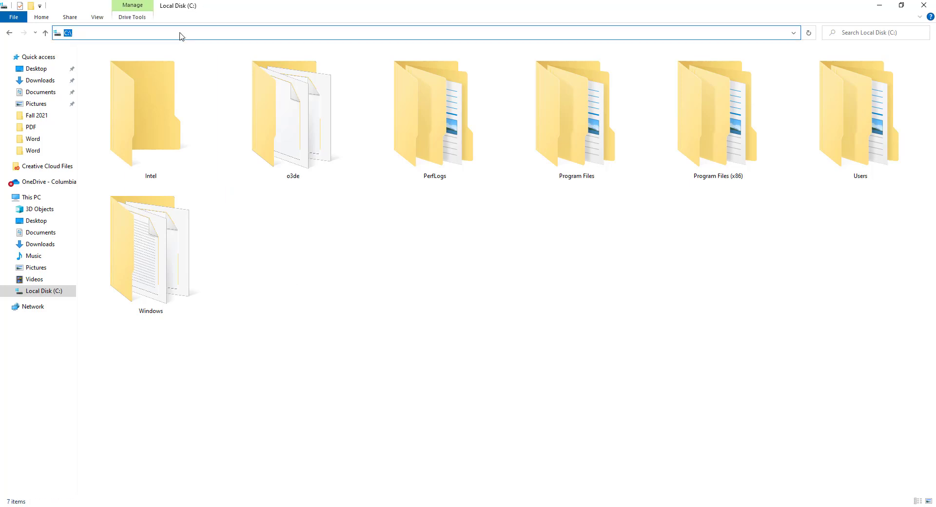
pyautogui.write('cmd')
pyautogui.press('Return')
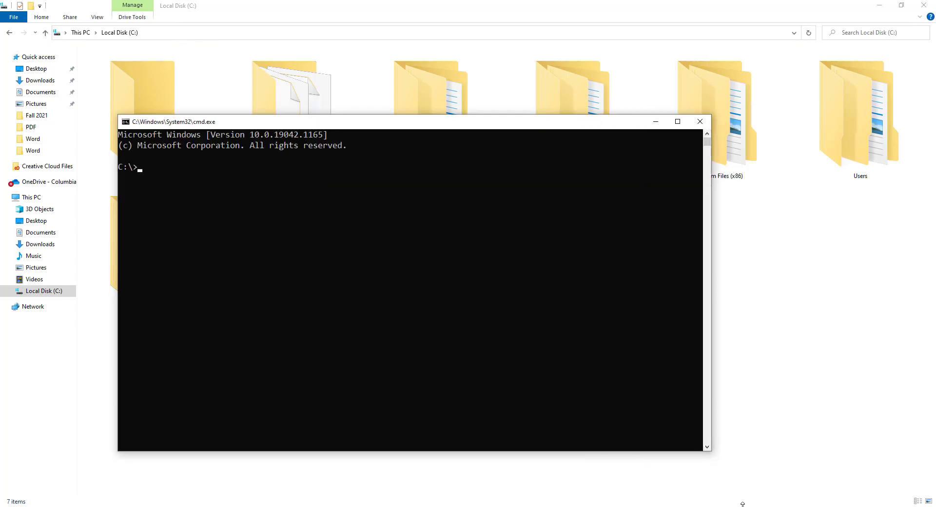
pyautogui.keyDown('ctrl'); pyautogui.scroll(3, 564, 266); pyautogui.keyUp('ctrl')
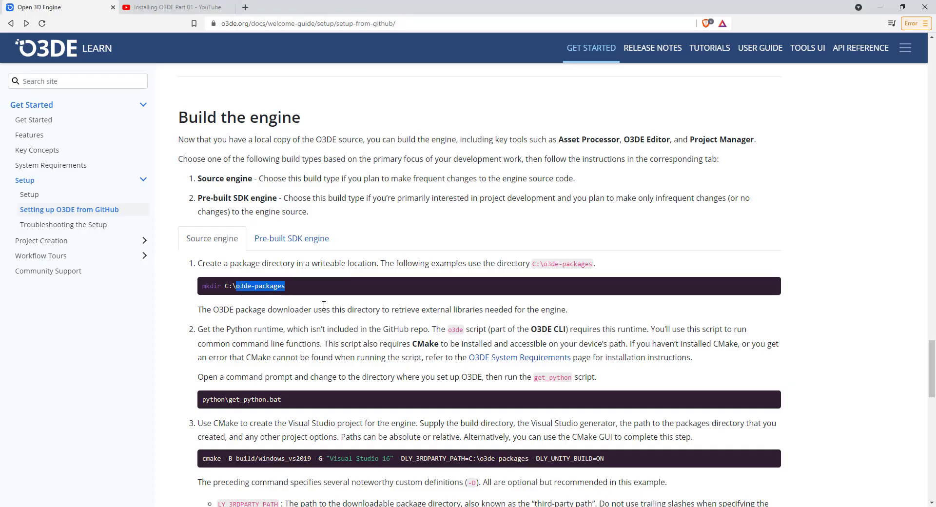
# Copy the "mkdir C:\o3de-packages" command from the enlarged setup guide and run it in the Command Prompt at C:\
pyautogui.keyDown('ctrl'); pyautogui.scroll(2, 323, 326); pyautogui.keyUp('ctrl')
pyautogui.scroll(-5, 419, 298)
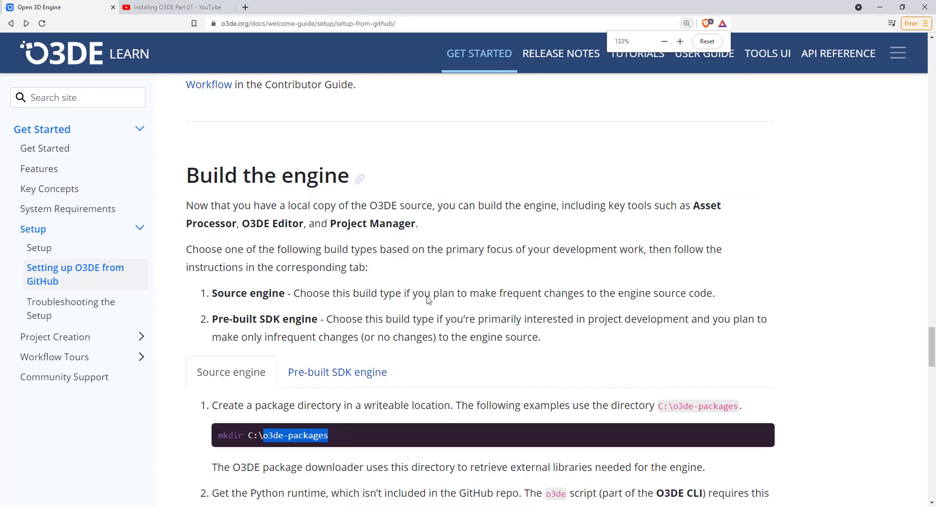
pyautogui.moveTo(330, 272); pyautogui.dragTo(218, 273)
pyautogui.hotkey('ctrl', 'c')
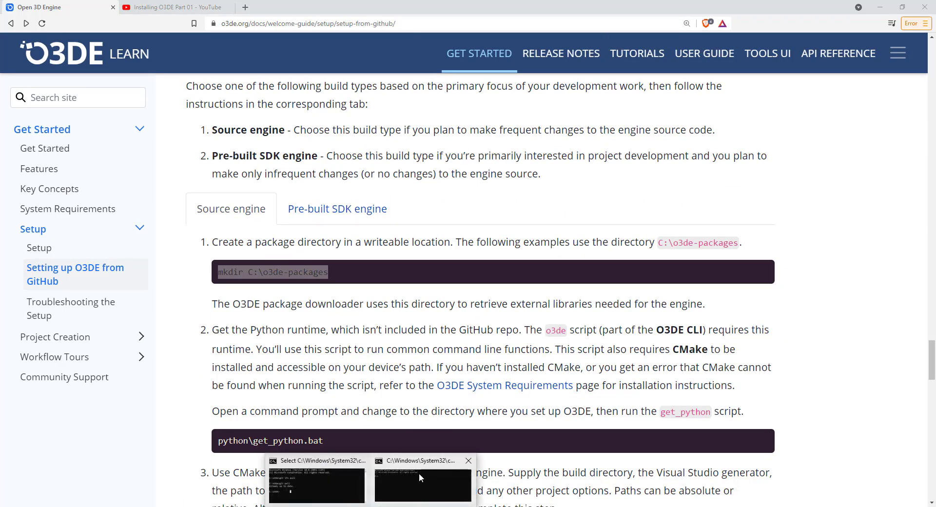
pyautogui.click(419, 472)
pyautogui.hotkey('ctrl', 'v')
pyautogui.press('Return')
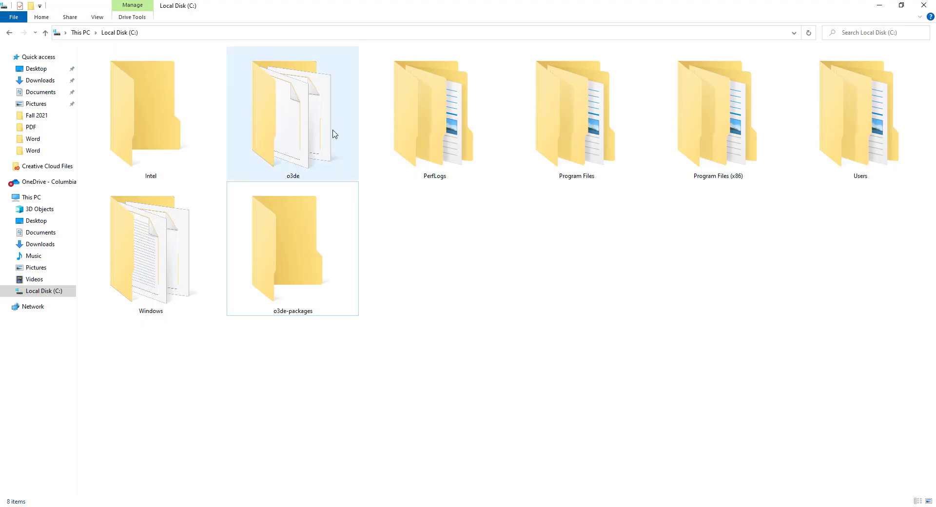
# Open the python folder inside C:\o3de and select the get_python shell script
pyautogui.doubleClick(334, 134)
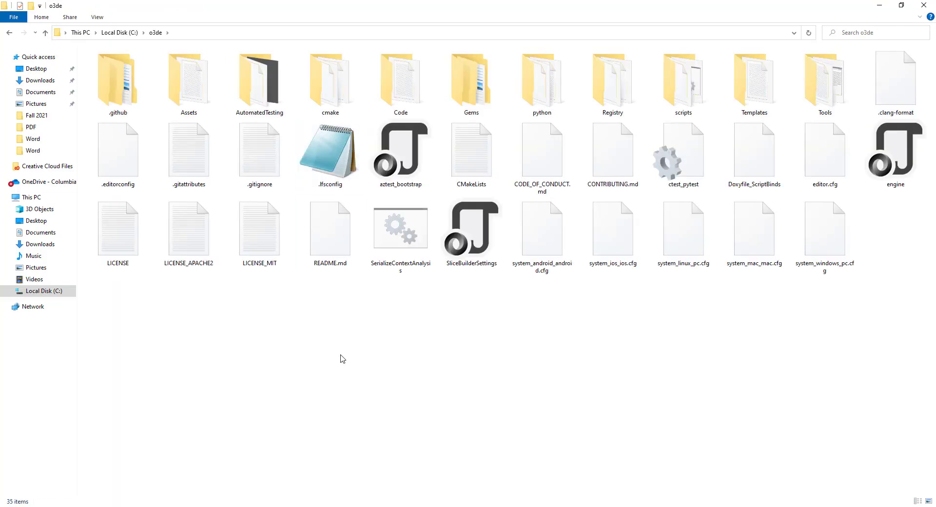
pyautogui.doubleClick(536, 98)
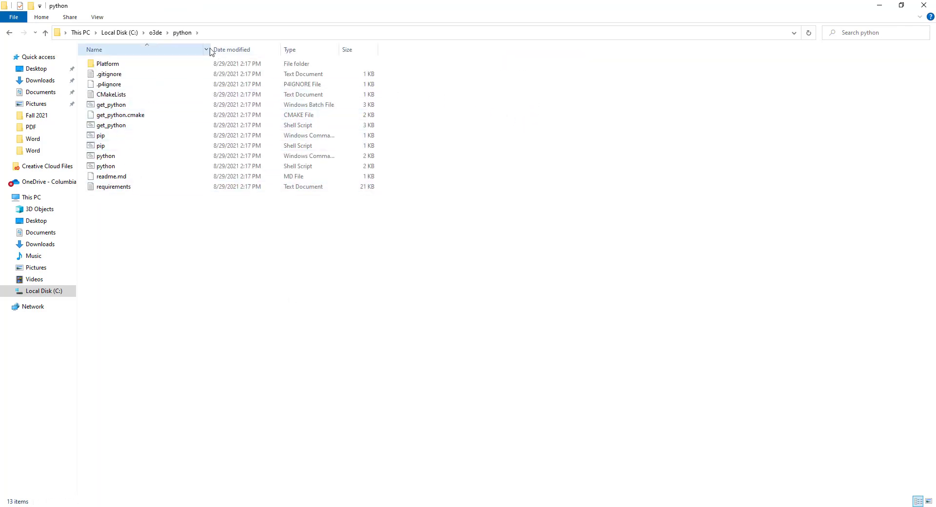
pyautogui.moveTo(211, 52); pyautogui.dragTo(89, 51)
pyautogui.click(233, 126)
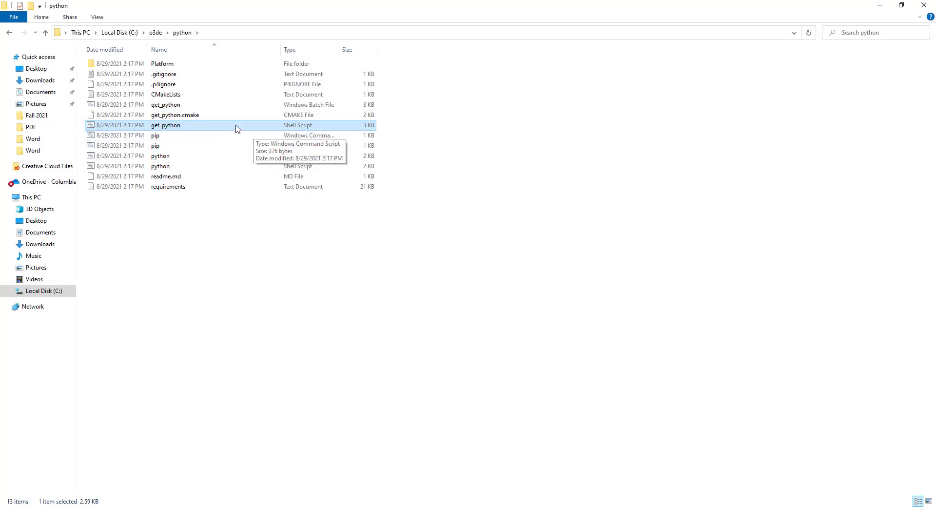
# Open a Command Prompt in the C:\o3de\python folder and enlarge its text
pyautogui.click(250, 34)
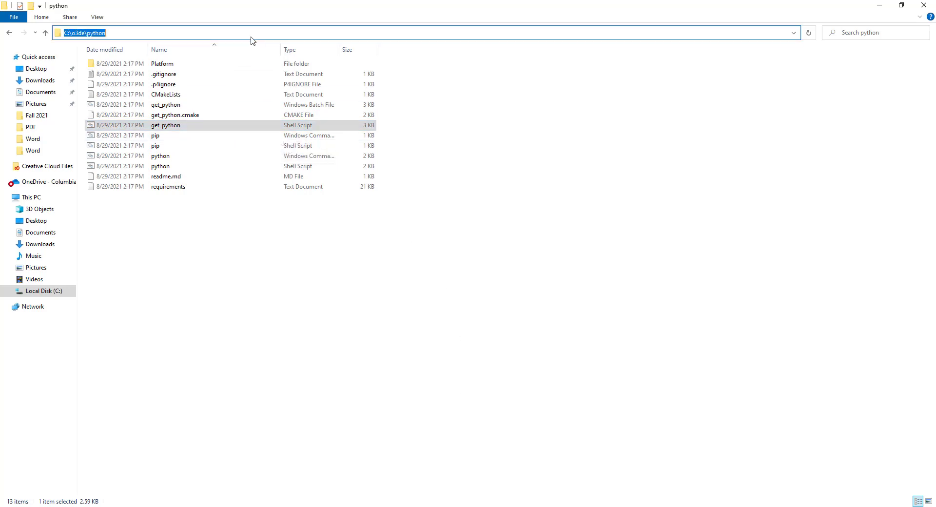
pyautogui.write('cmd')
pyautogui.press('Return')
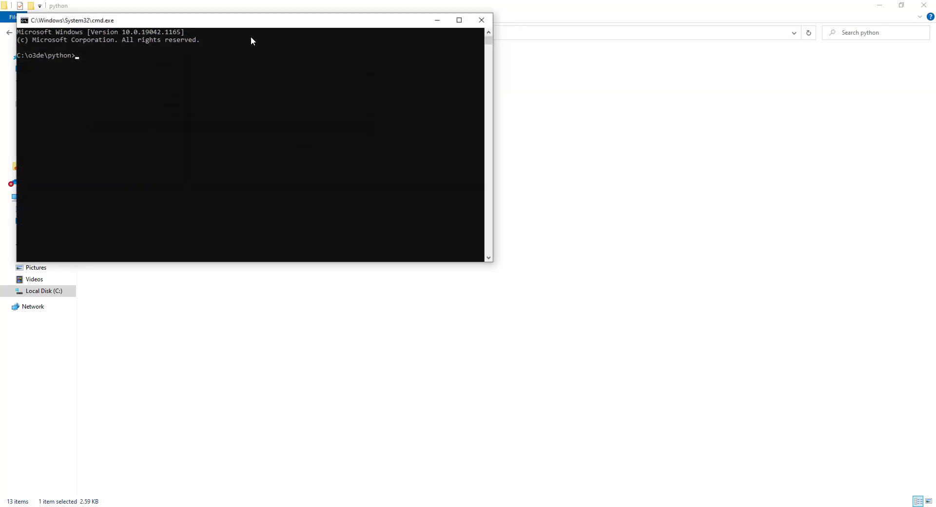
pyautogui.keyDown('ctrl'); pyautogui.scroll(1, 403, 128); pyautogui.keyUp('ctrl')
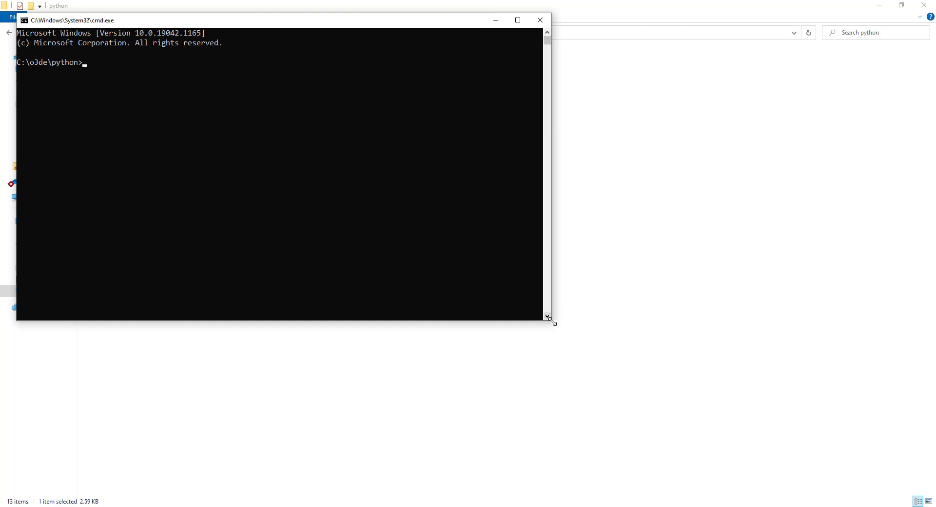
pyautogui.keyDown('ctrl'); pyautogui.scroll(-2, 396, 185); pyautogui.keyUp('ctrl')
pyautogui.keyDown('ctrl'); pyautogui.scroll(5, 396, 186); pyautogui.keyUp('ctrl')
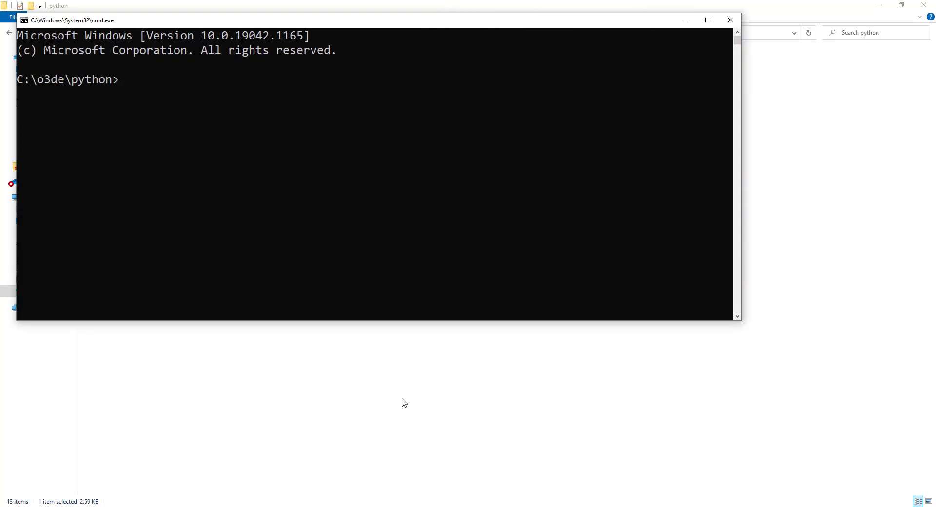
# Copy only "get_python.bat" from the guide's Python runtime command and run it in the Command Prompt at C:\o3de\python
pyautogui.click(260, 505)
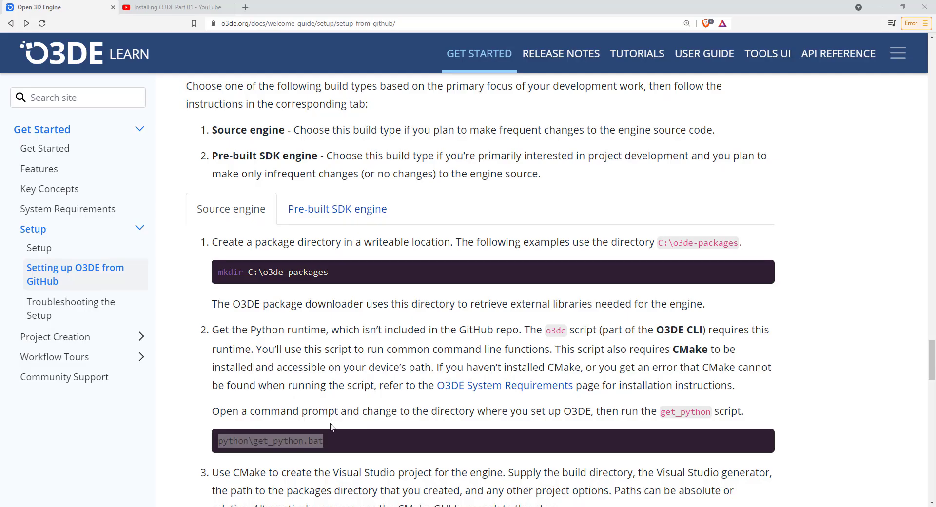
pyautogui.click(334, 445)
pyautogui.moveTo(311, 440); pyautogui.dragTo(255, 441)
pyautogui.hotkey('ctrl', 'c')
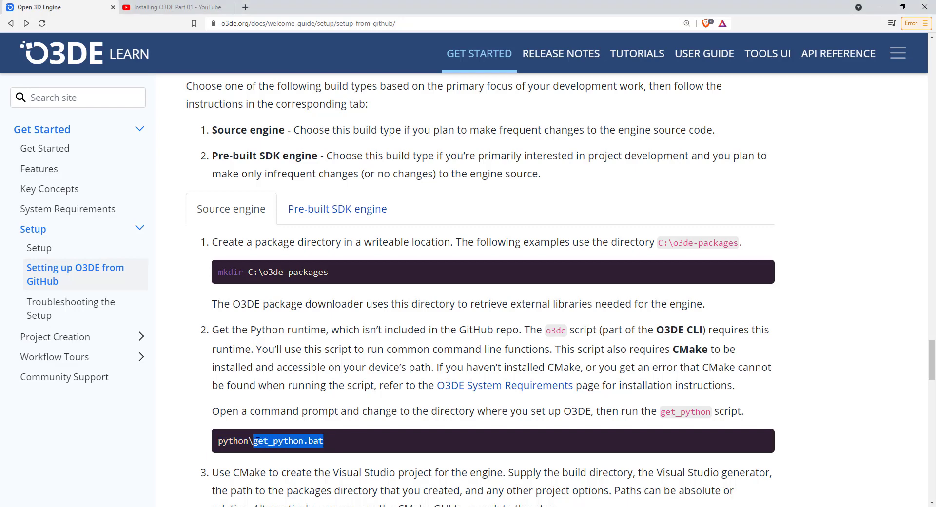
pyautogui.click(880, 7)
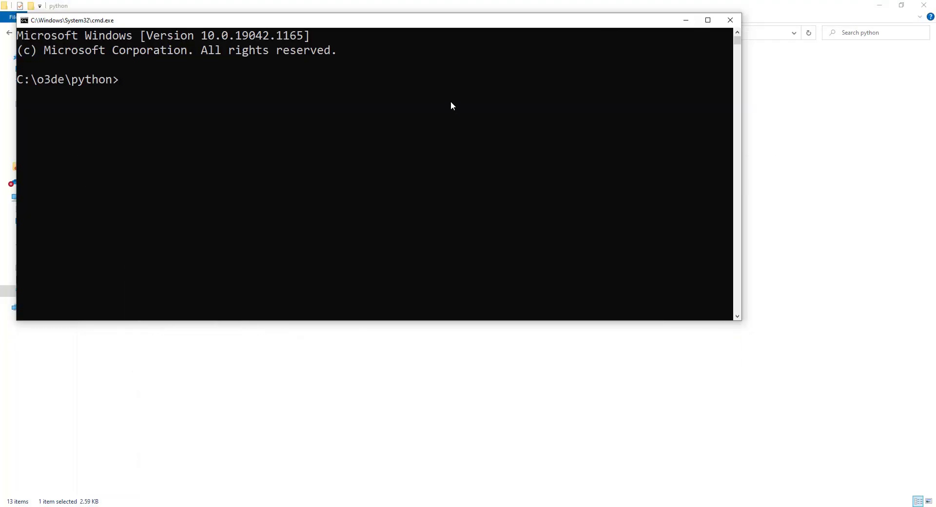
pyautogui.hotkey('ctrl', 'v')
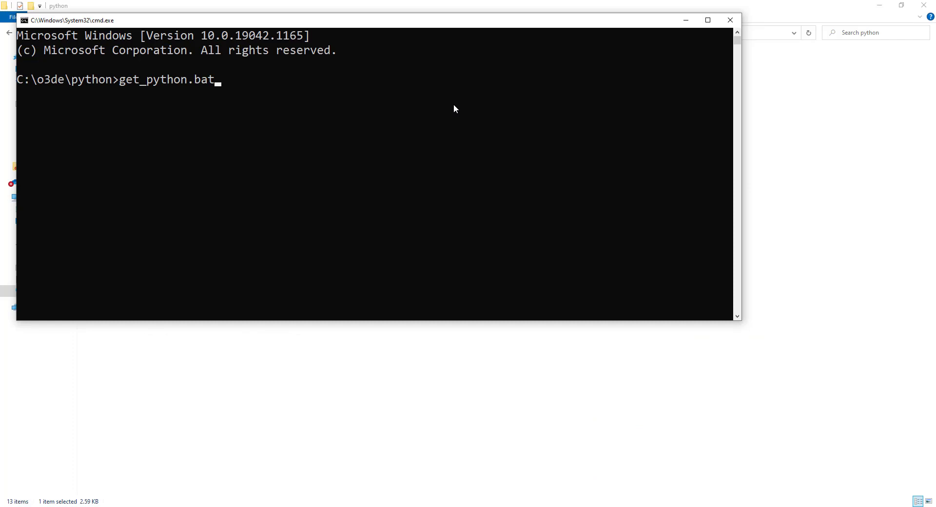
pyautogui.press('Return')
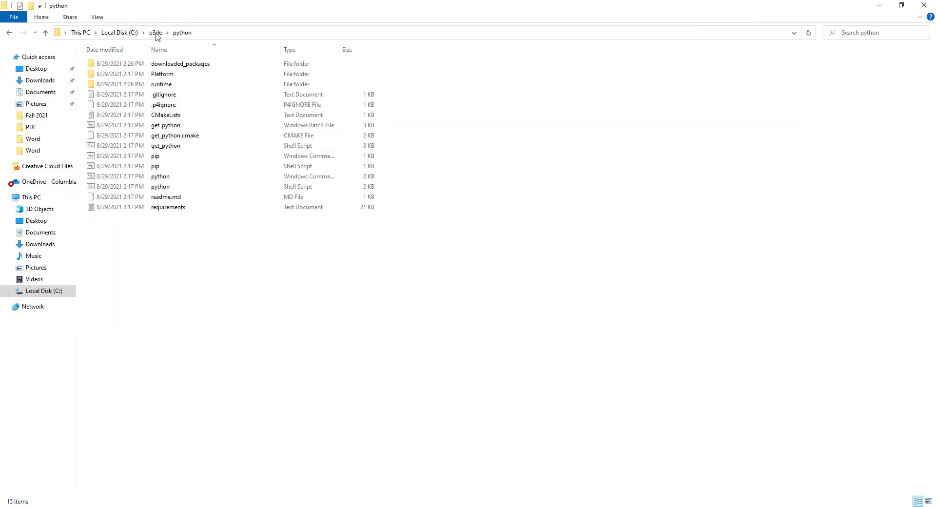
# Check the contents of the C:\o3de folder and the closing lines of the get_python.bat output
pyautogui.click(156, 33)
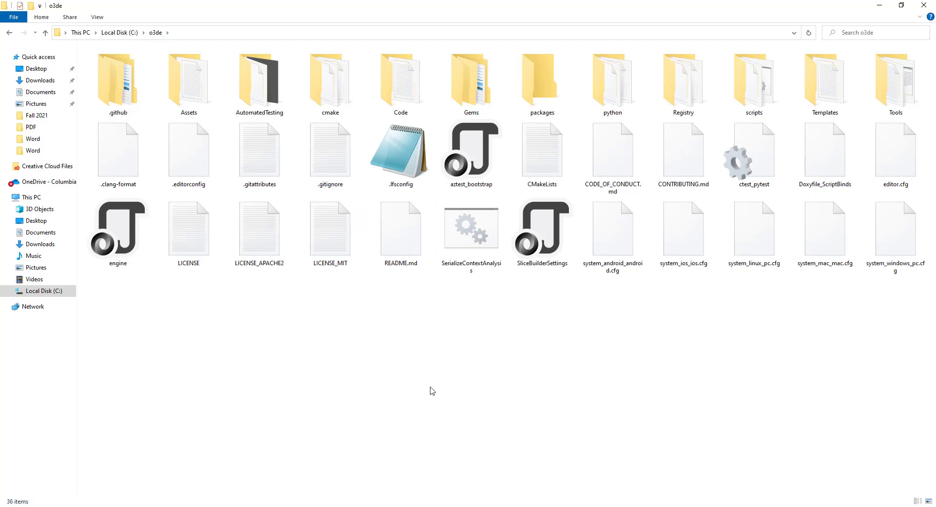
pyautogui.click(408, 478)
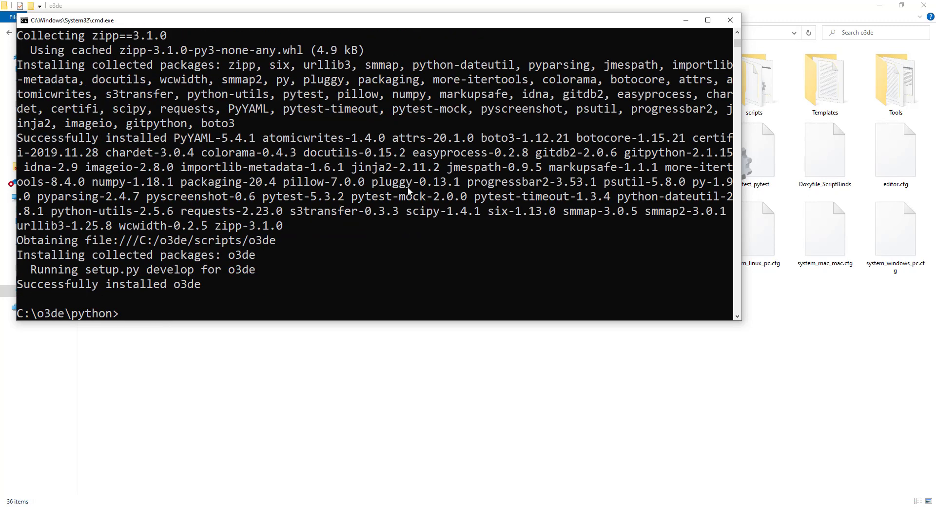
pyautogui.moveTo(207, 285); pyautogui.dragTo(16, 241)
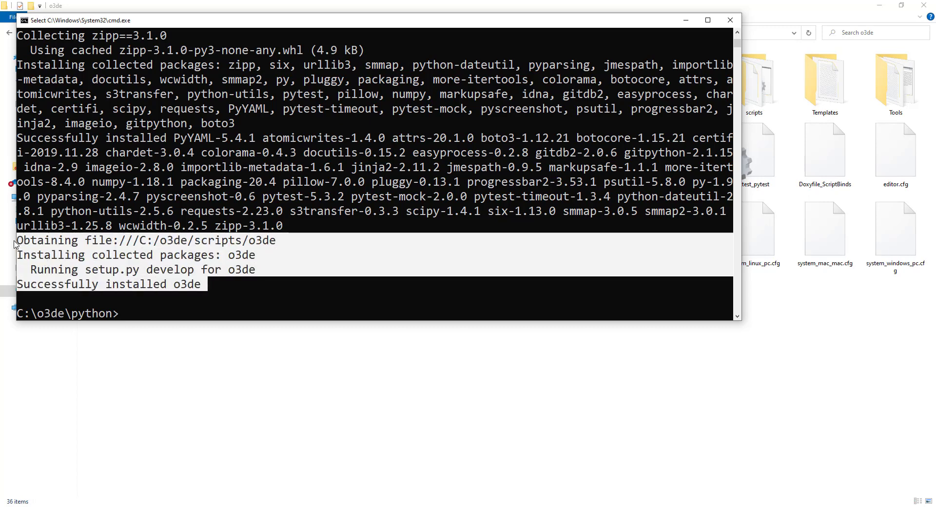
pyautogui.click(151, 281)
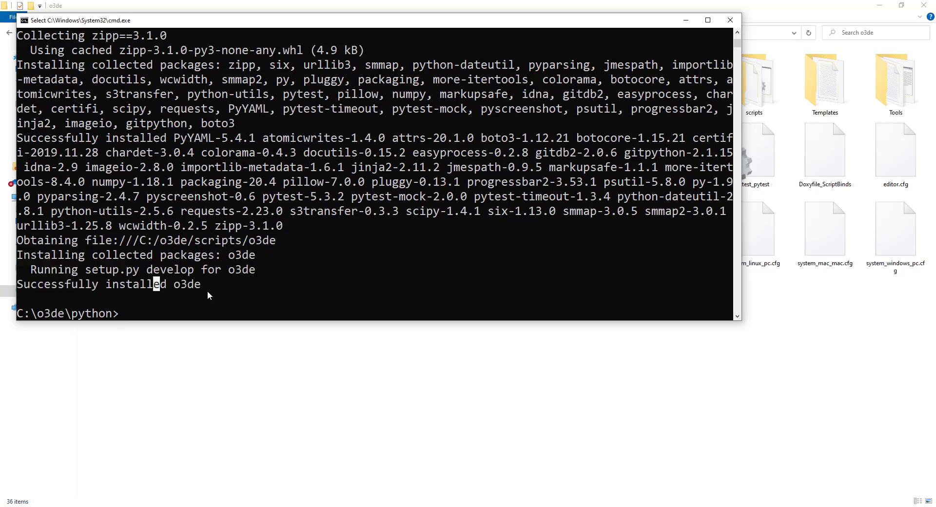
pyautogui.moveTo(212, 287); pyautogui.dragTo(13, 288)
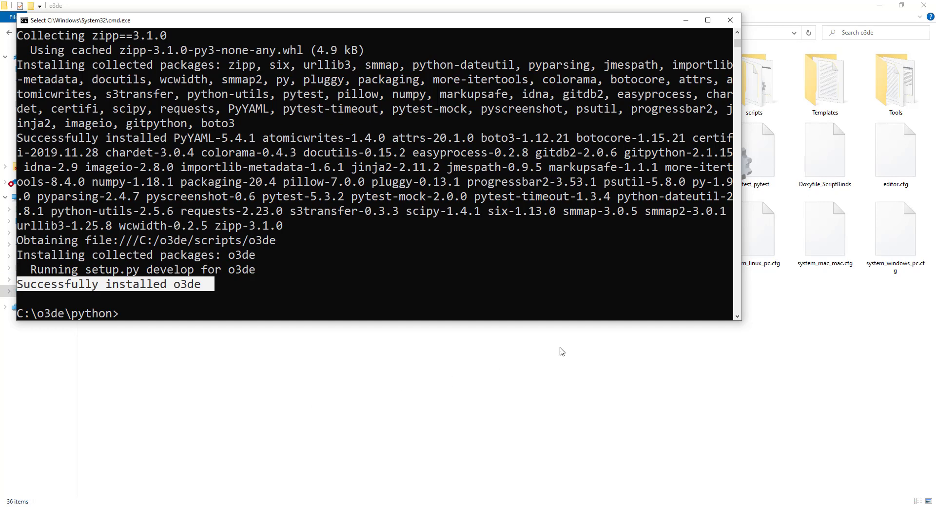
pyautogui.click(578, 352)
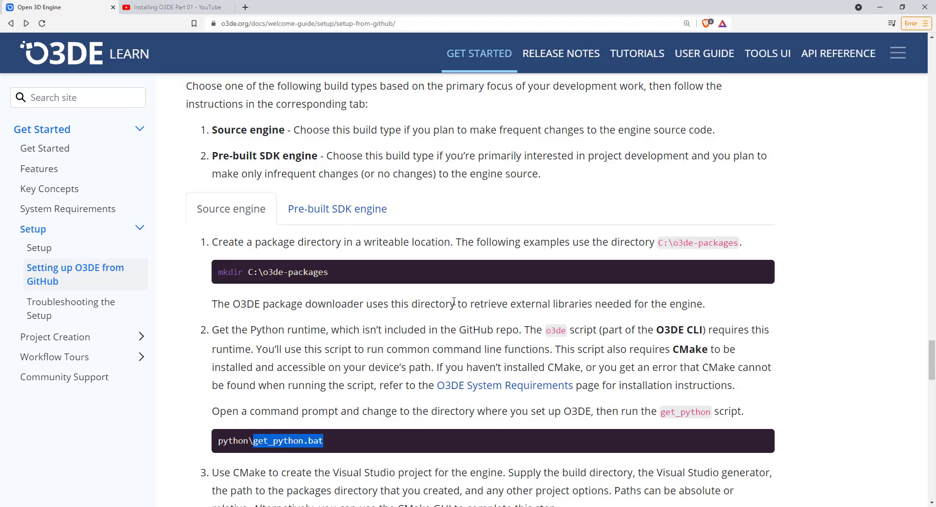
# Copy the guide's full cmake command for generating the Visual Studio 16 project with C:\o3de-packages as the third-party path
pyautogui.scroll(-5, 454, 301)
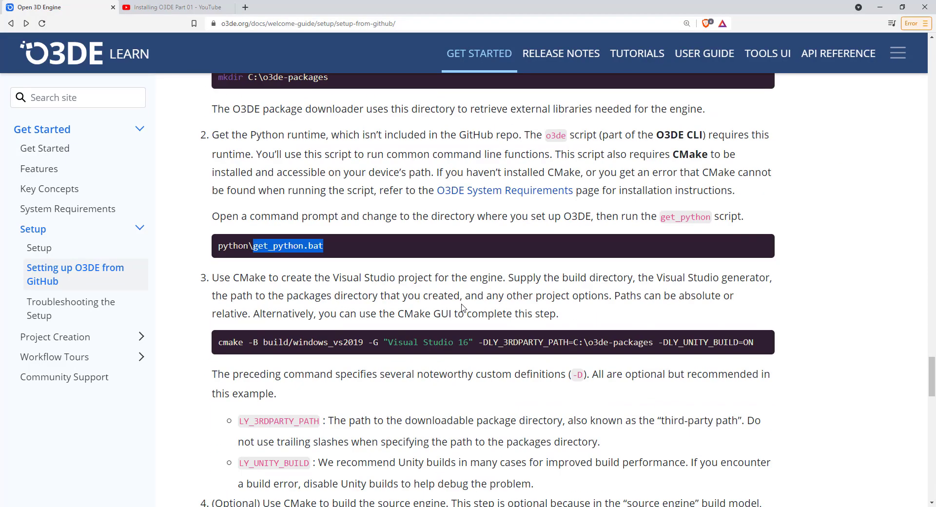
pyautogui.moveTo(217, 295); pyautogui.dragTo(755, 293)
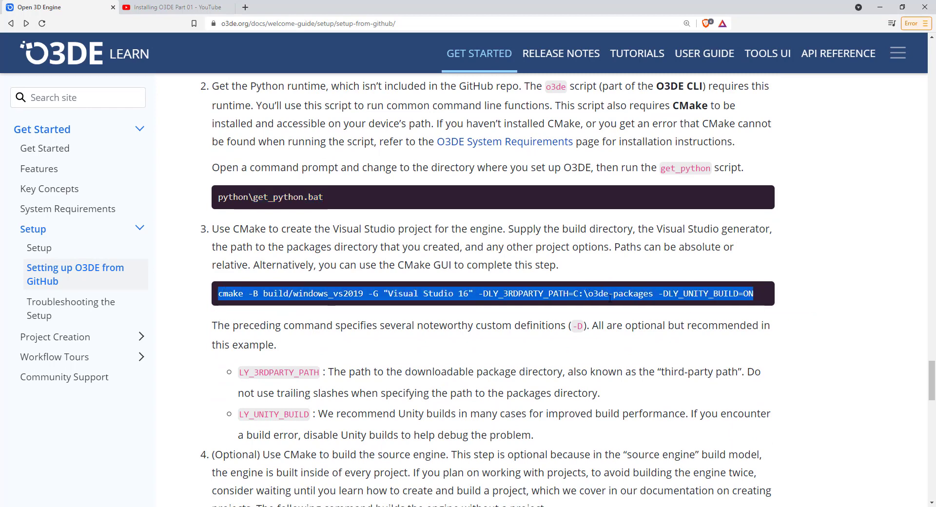
pyautogui.click(575, 292)
pyautogui.moveTo(575, 292); pyautogui.dragTo(650, 293)
pyautogui.moveTo(769, 292); pyautogui.dragTo(218, 299)
pyautogui.hotkey('ctrl', 'c')
# Paste the copied cmake command into the Command Prompt at C:\o3de\python and widen the window to fit it on one line
pyautogui.click(408, 467)
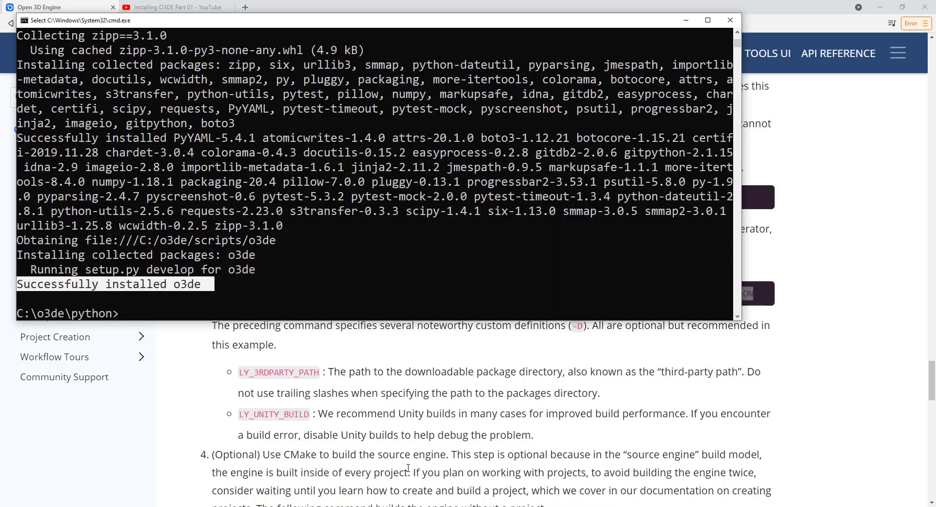
pyautogui.click(287, 327)
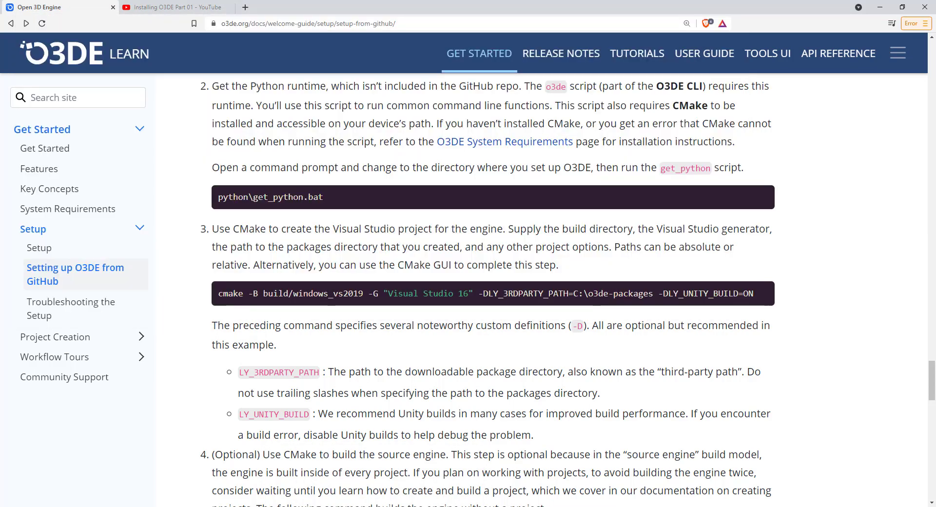
pyautogui.click(408, 468)
pyautogui.click(305, 297)
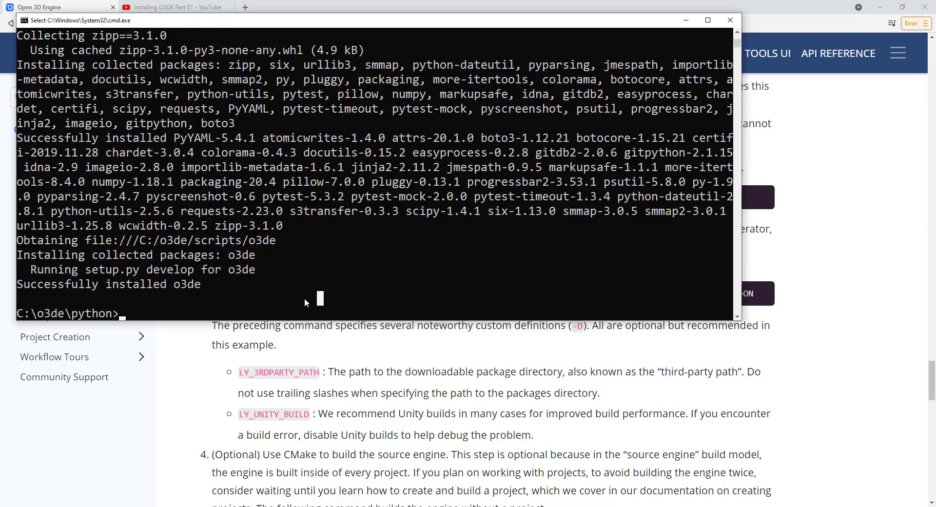
pyautogui.rightClick(304, 298)
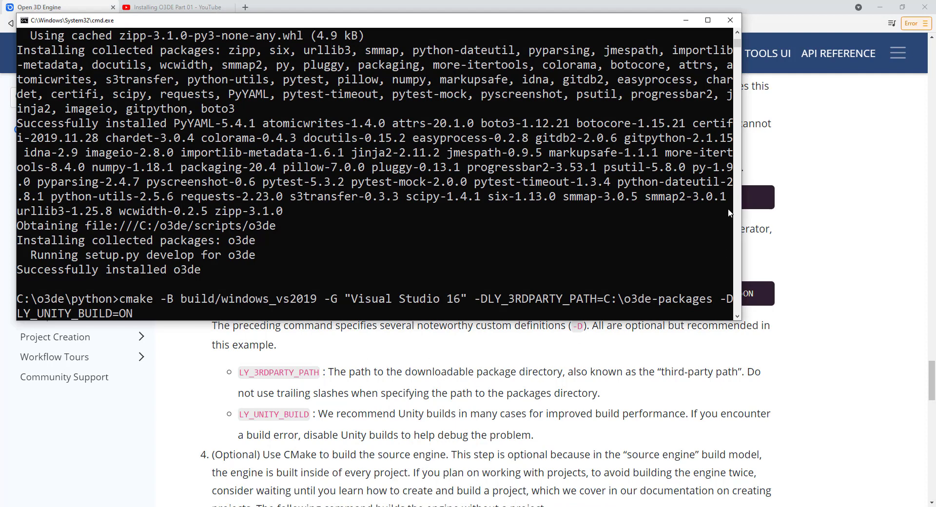
pyautogui.moveTo(741, 157); pyautogui.dragTo(902, 157)
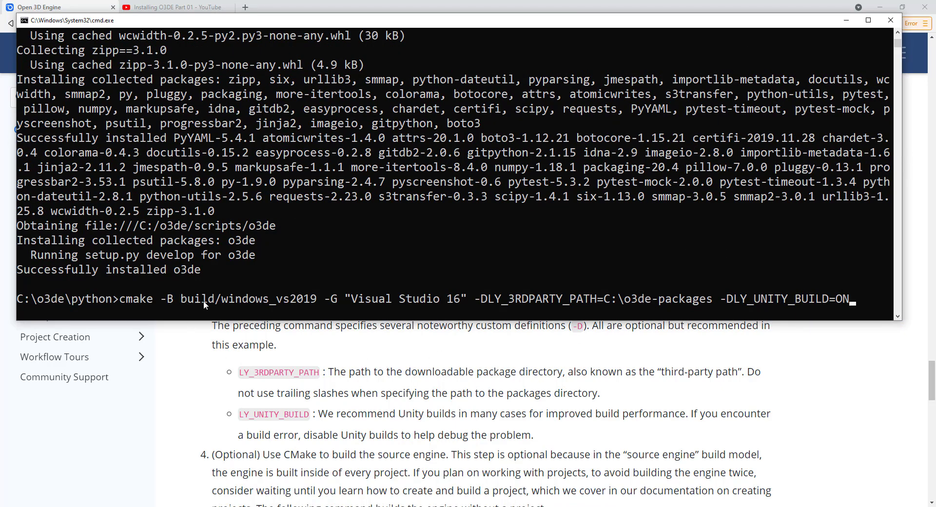
# Examine the build/windows_vs2019 path in the pasted command, close that Command Prompt, and return to the C:\o3de folder in File Explorer
pyautogui.moveTo(216, 299); pyautogui.dragTo(274, 299)
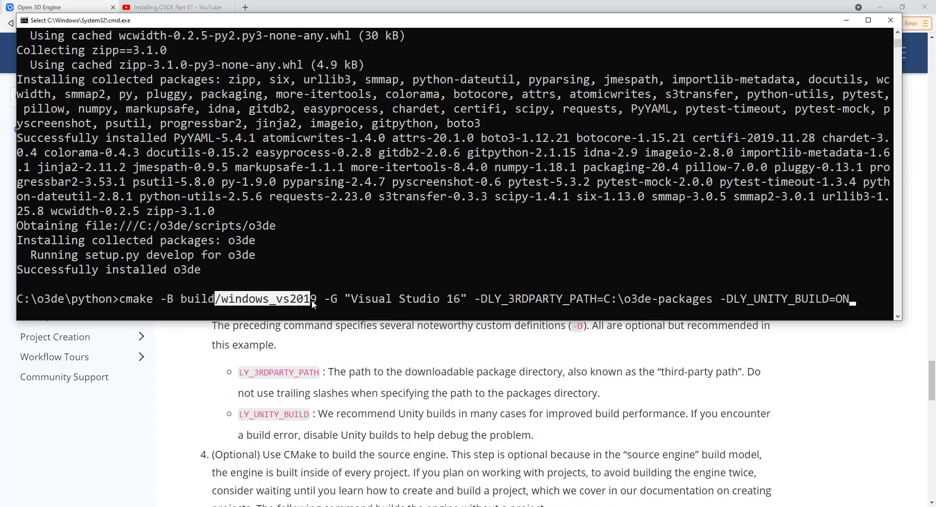
pyautogui.doubleClick(194, 298)
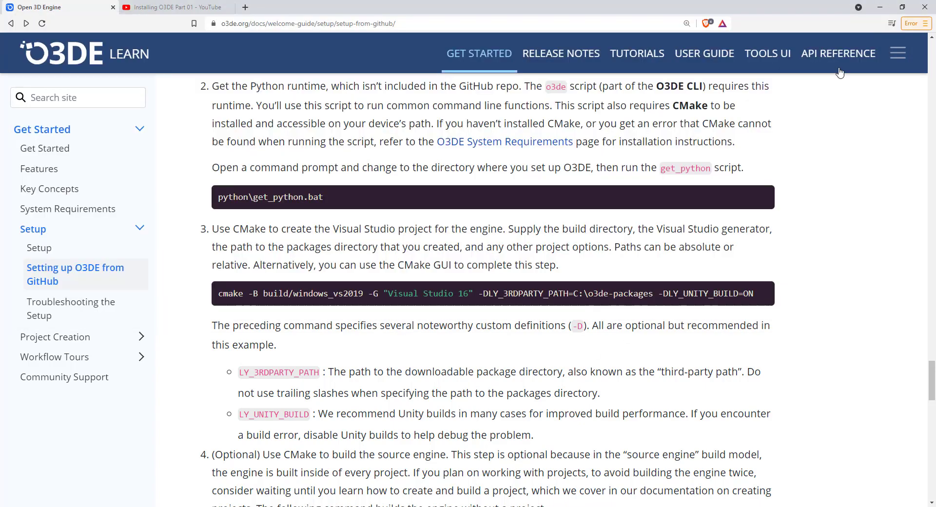
pyautogui.click(890, 20)
pyautogui.hotkey('alt', 'Tab')
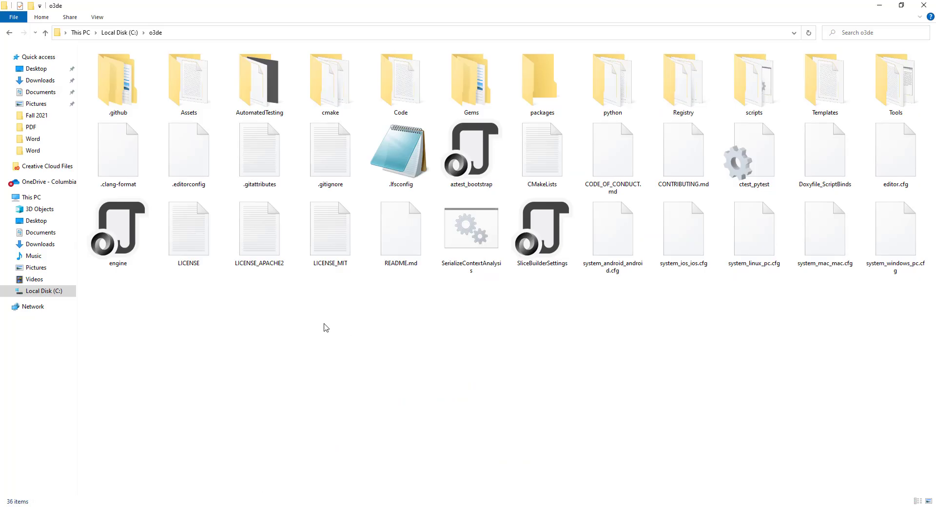
# Open a Command Prompt in C:\o3de and enter the cmake command for Visual Studio 16 with C:\o3de-packages and LY_UNITY_BUILD=ON, leaving it unexecuted
pyautogui.click(200, 36)
pyautogui.write('cmd')
pyautogui.press('Return')
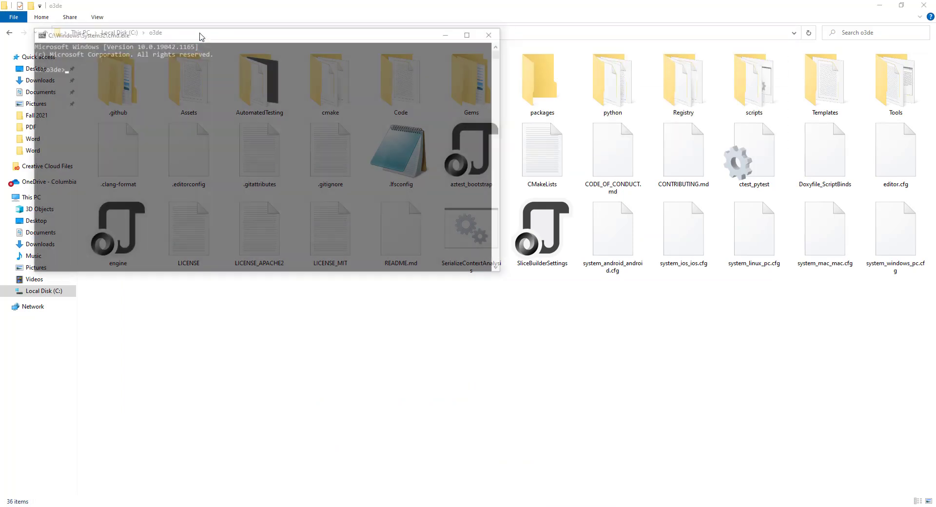
pyautogui.keyDown('ctrl'); pyautogui.scroll(1, 232, 139); pyautogui.keyUp('ctrl')
pyautogui.write('cmake -B build/windows_vs2019 -G "Visual Studio 16" -DLY_3RDPARTY_PATH=C:\\o3de-packages -DLY_UNITY_BUILD=ON')
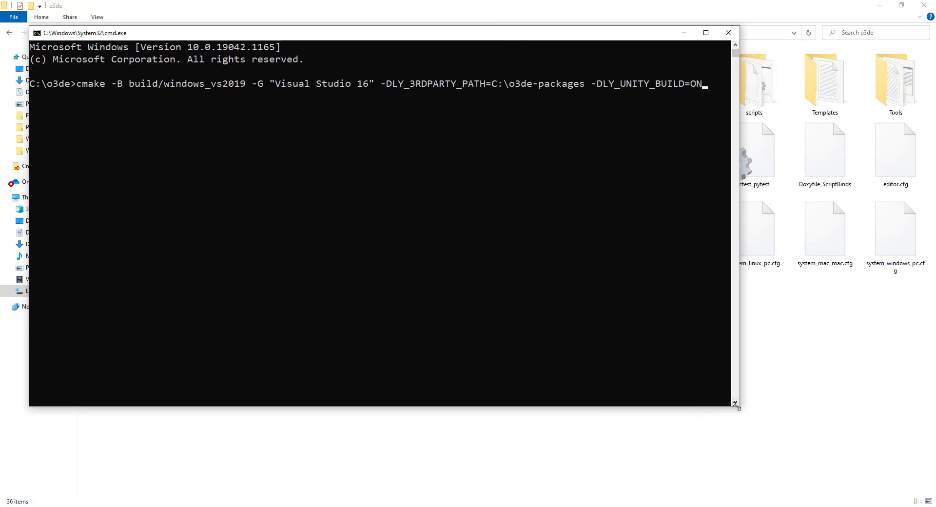
pyautogui.moveTo(740, 407); pyautogui.dragTo(759, 146)
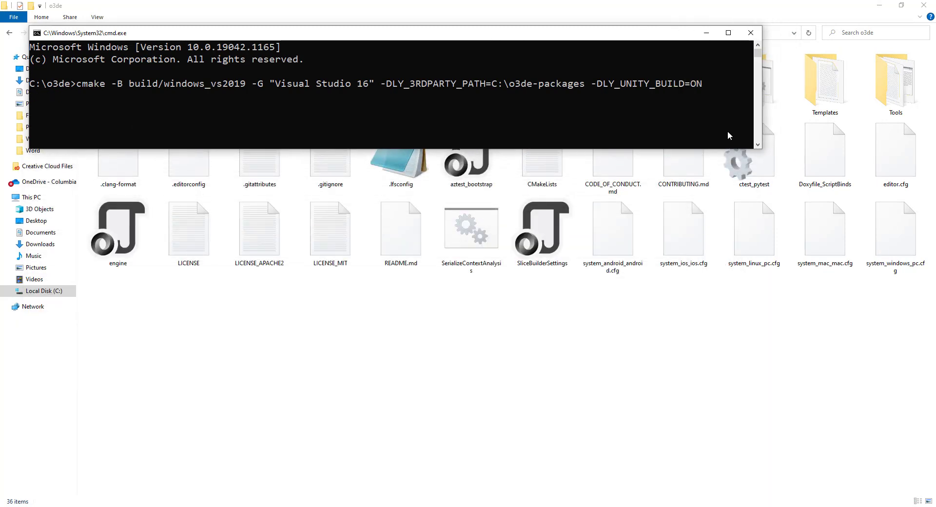
# Review the -DLY_UNITY_BUILD=ON option in the entered command and close the other Command Prompt containing the git output
pyautogui.moveTo(708, 84); pyautogui.dragTo(585, 84)
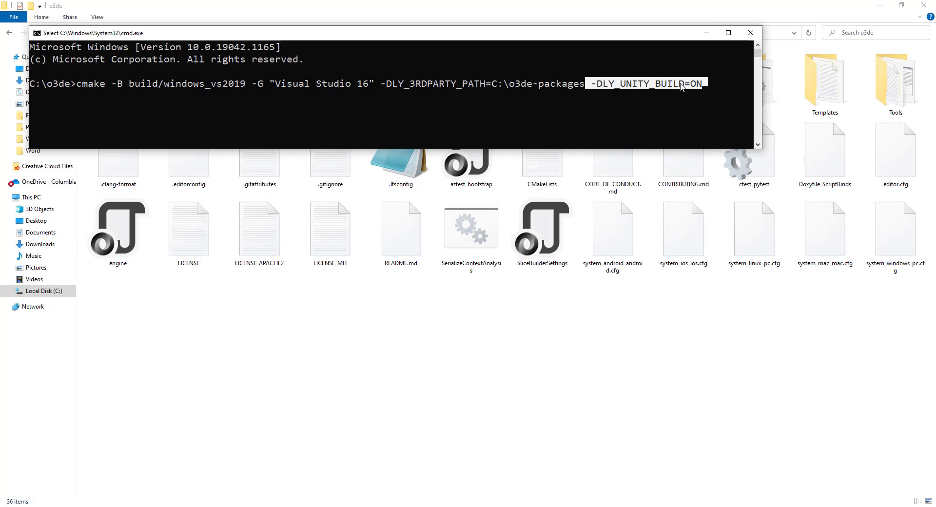
pyautogui.click(550, 128)
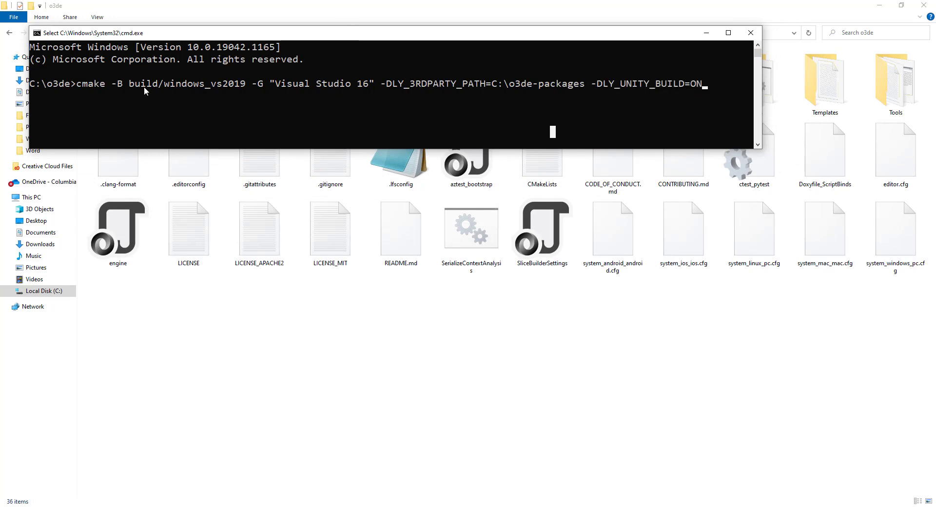
pyautogui.click(282, 292)
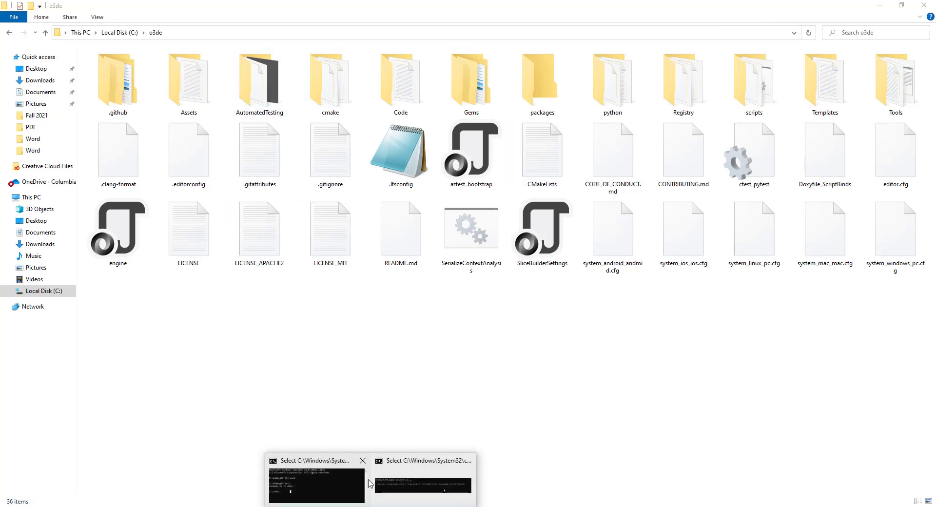
pyautogui.click(399, 485)
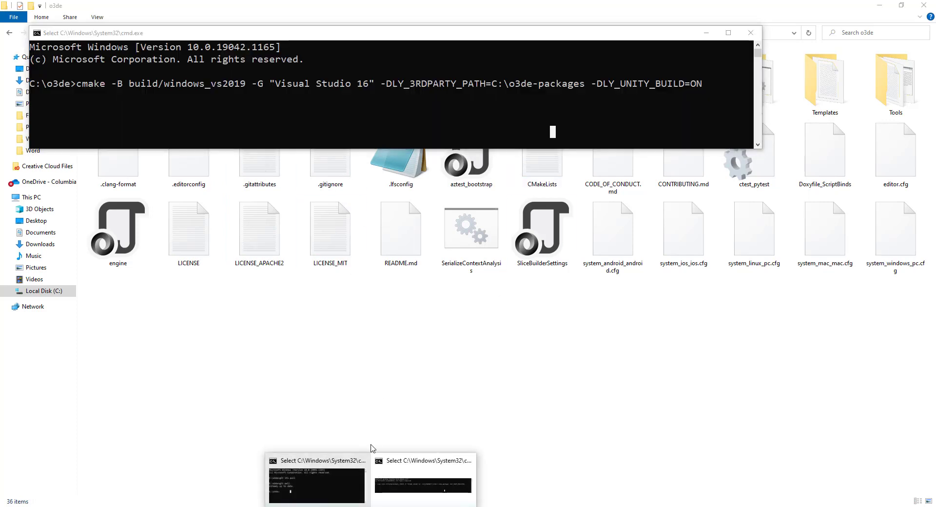
pyautogui.click(361, 460)
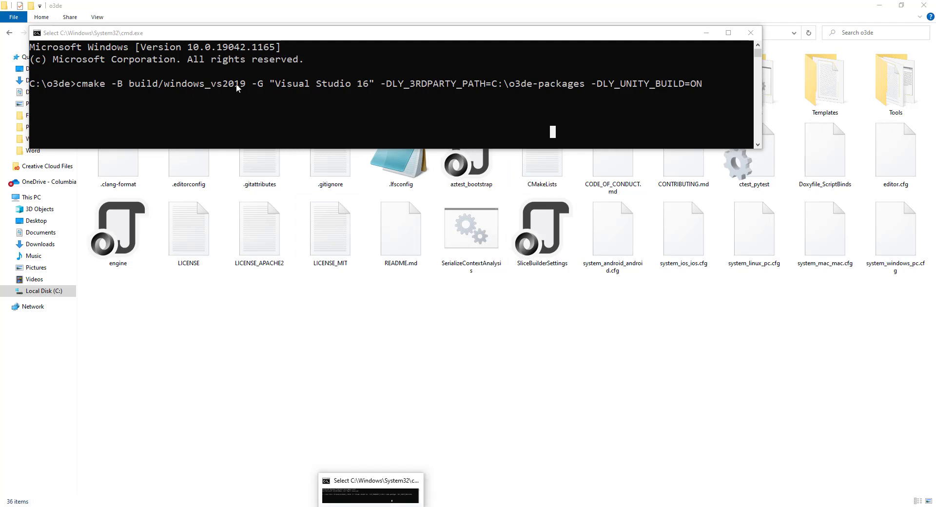
# Check the DLY_3RDPARTY_PATH option in the command against the C:\o3de-packages folder in File Explorer, and return to the Command Prompt
pyautogui.click(260, 86)
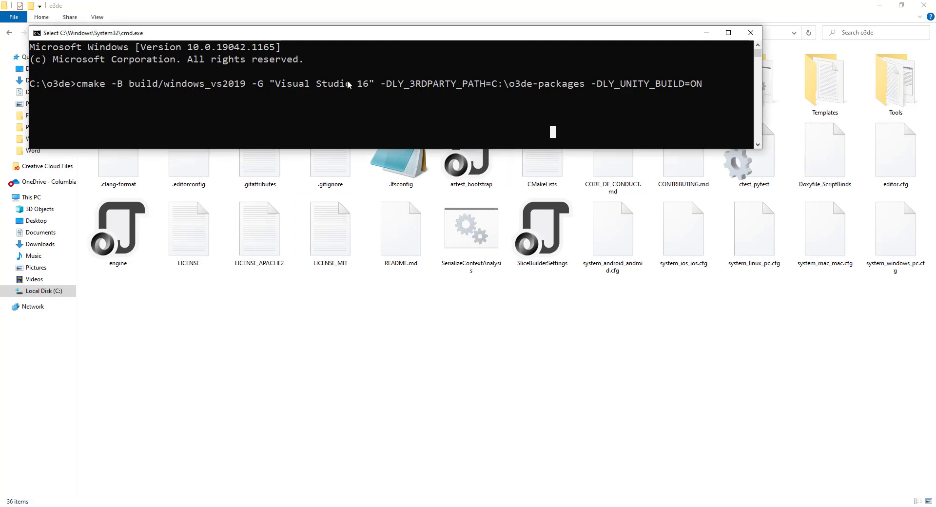
pyautogui.moveTo(256, 83); pyautogui.dragTo(585, 88)
pyautogui.rightClick(413, 105)
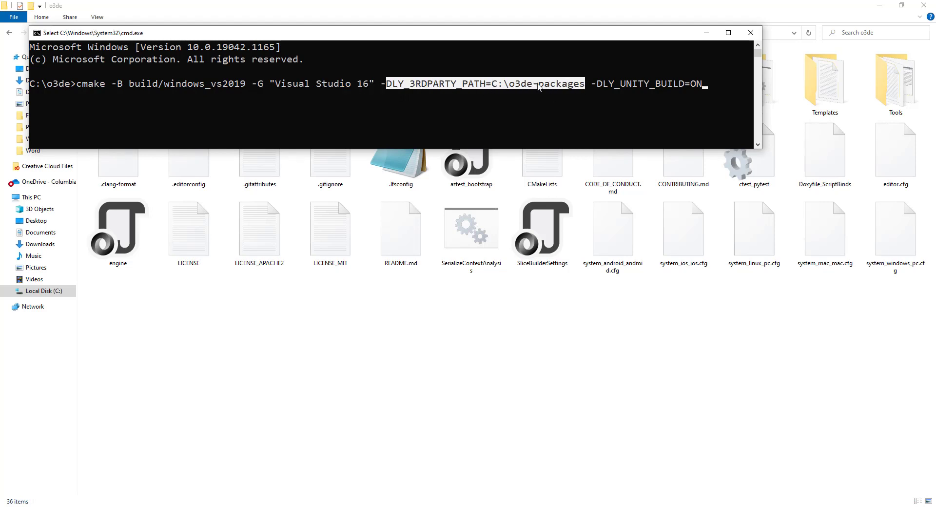
pyautogui.click(287, 371)
pyautogui.click(129, 34)
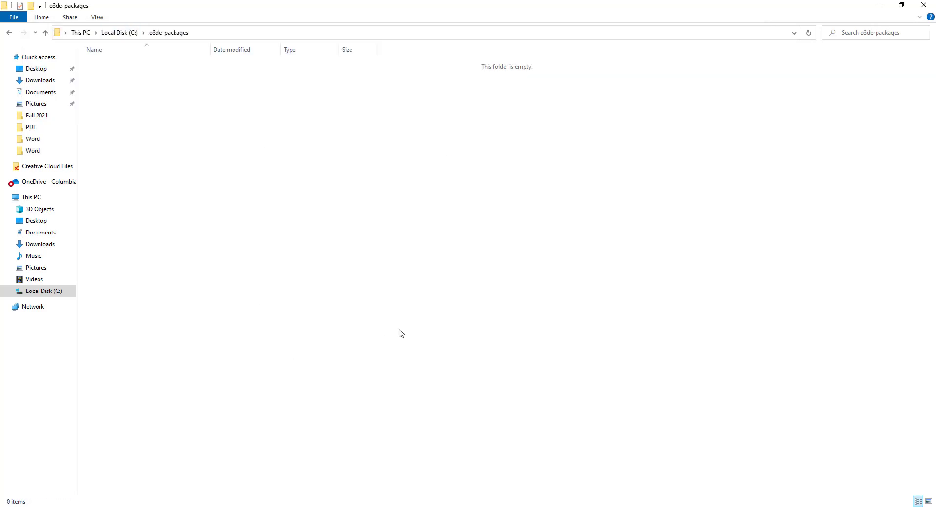
pyautogui.hotkey('alt', 'Tab')
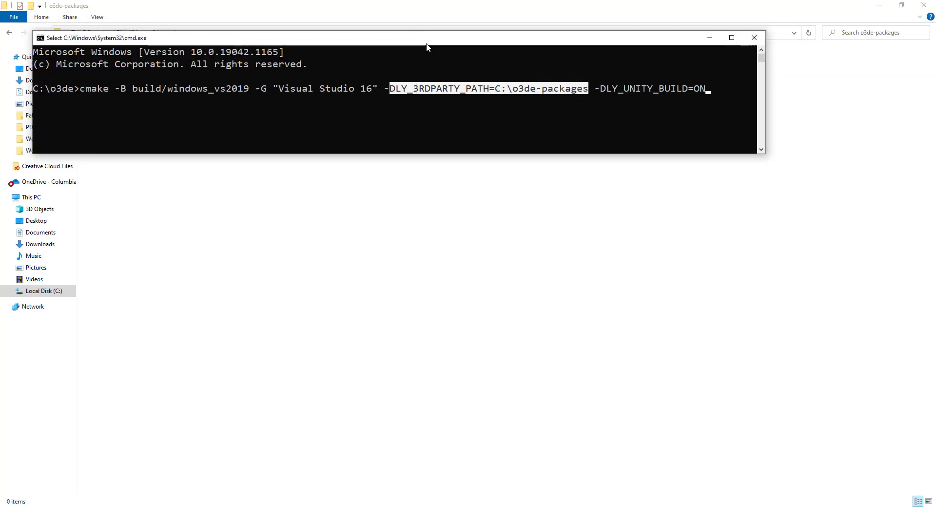
# Move the Command Prompt clear of the folder listing and run the entered cmake command to generate the Visual Studio project
pyautogui.moveTo(414, 32); pyautogui.dragTo(472, 175)
pyautogui.rightClick(613, 227)
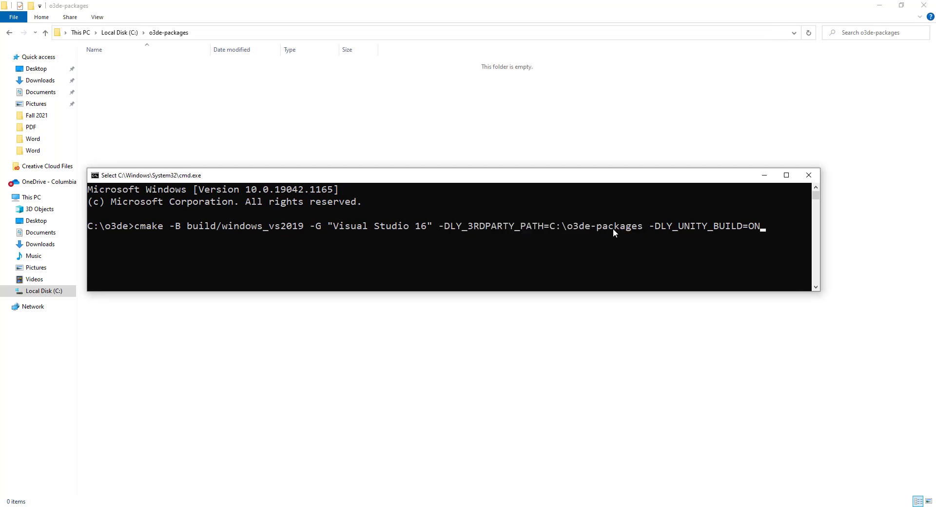
pyautogui.press('Return')
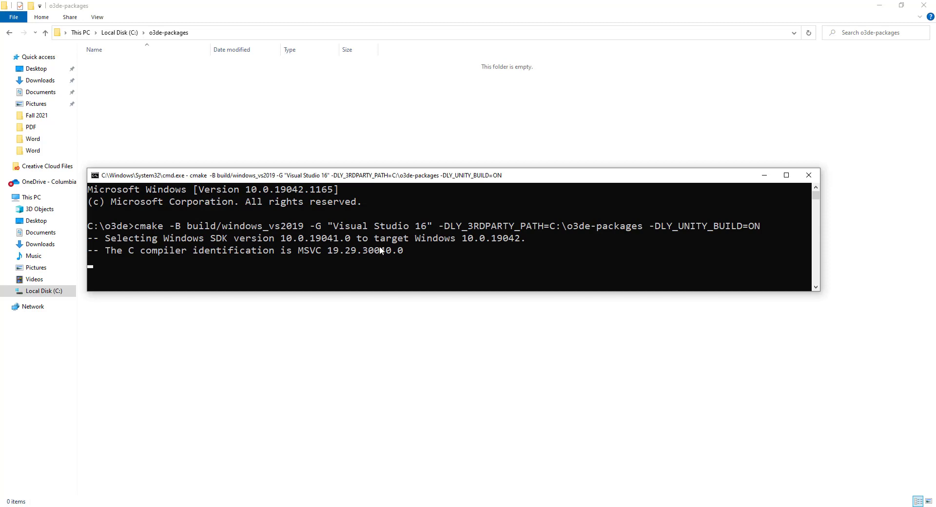
# Inspect the contents of C:\o3de\build\windows_vs2019 while cmake is running, and go back to the C:\o3de folder
pyautogui.click(238, 102)
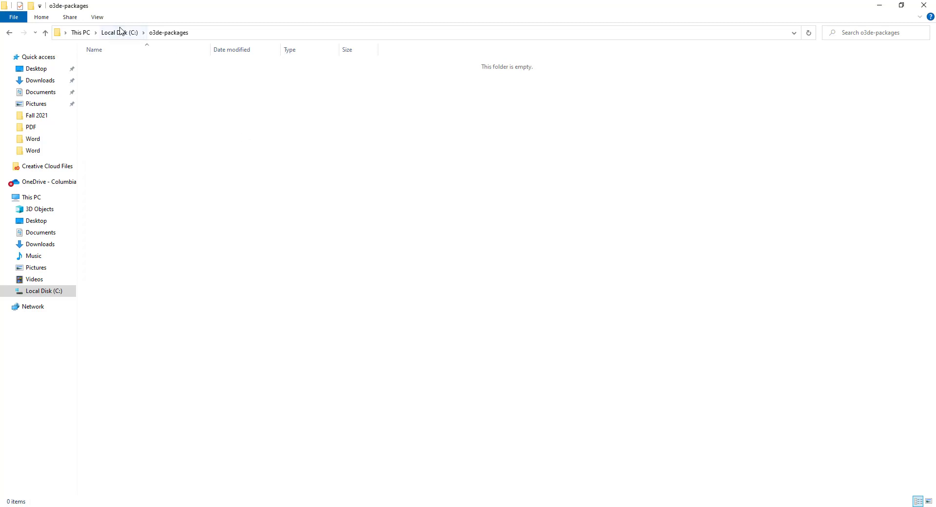
pyautogui.click(120, 32)
pyautogui.doubleClick(280, 138)
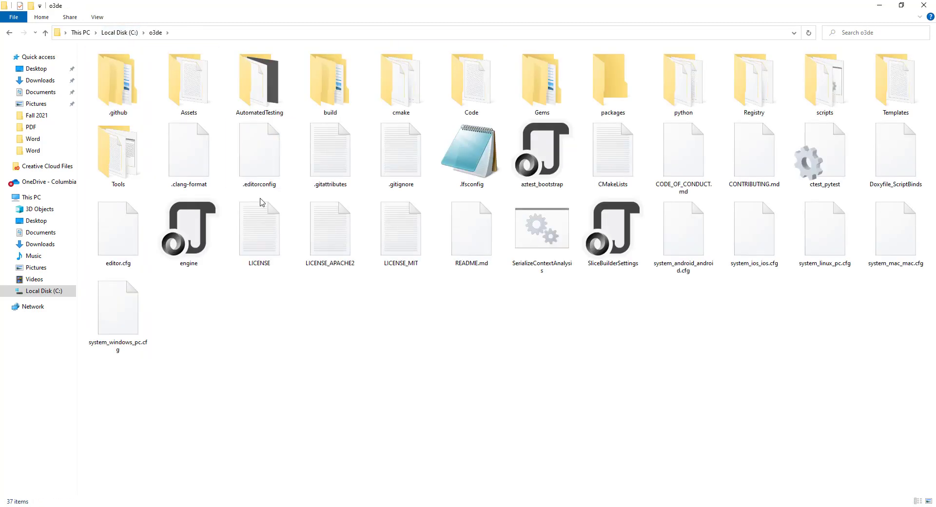
pyautogui.doubleClick(330, 83)
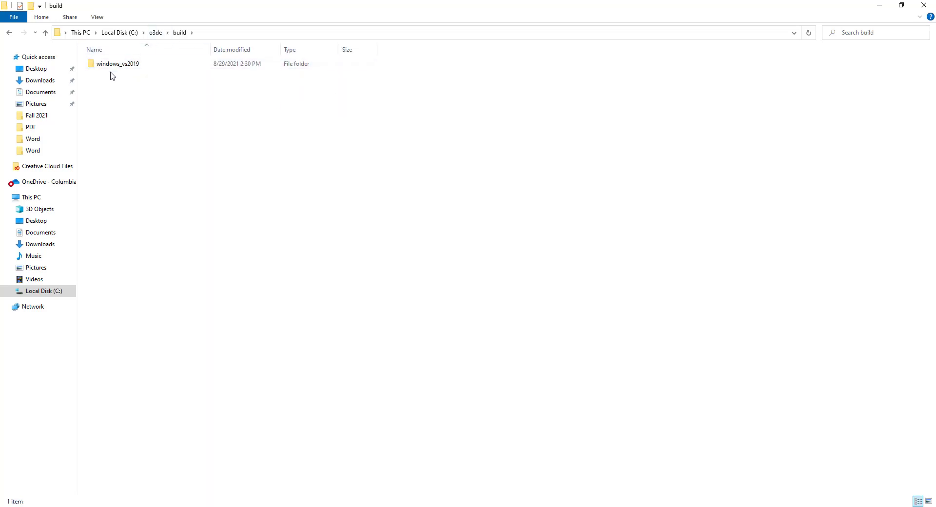
pyautogui.doubleClick(114, 65)
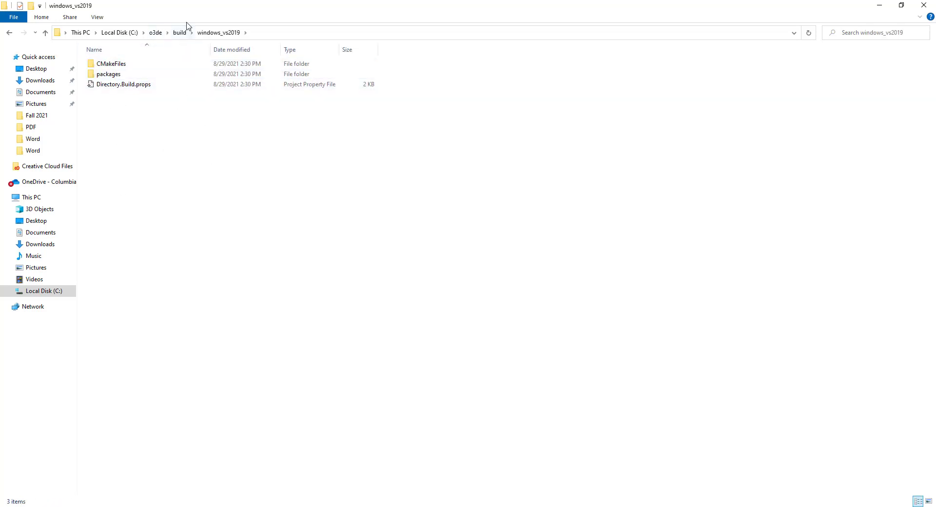
pyautogui.click(156, 33)
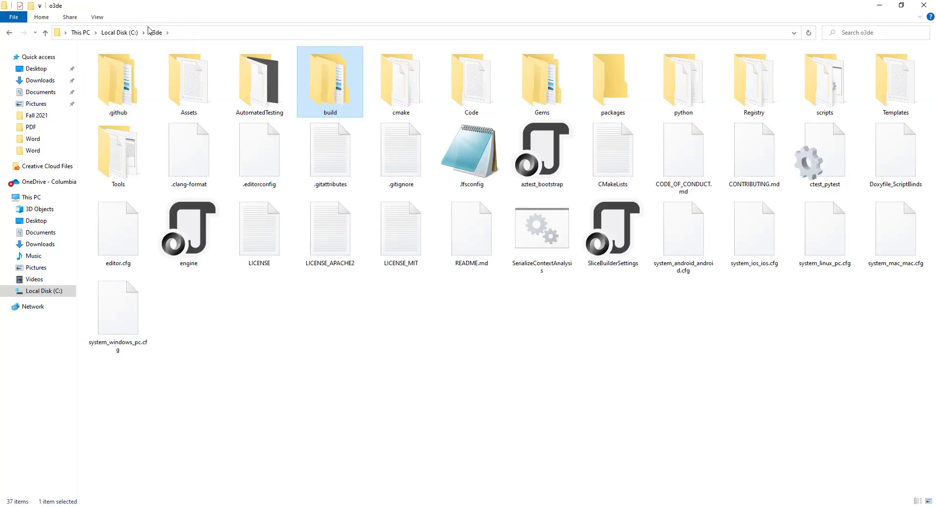
# Check C:\o3de-packages for downloaded packages and monitor the cmake output in the Command Prompt until generation ends
pyautogui.click(121, 32)
pyautogui.doubleClick(434, 148)
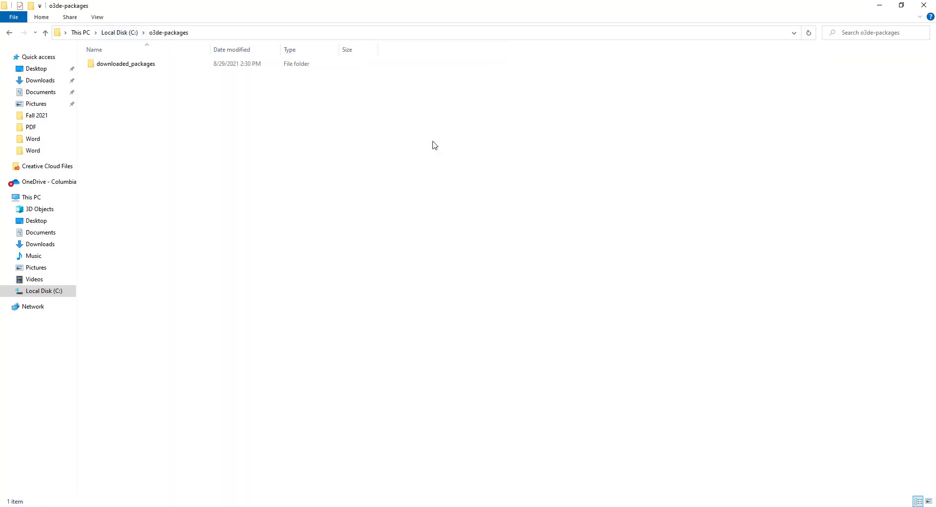
pyautogui.moveTo(198, 181); pyautogui.dragTo(211, 110)
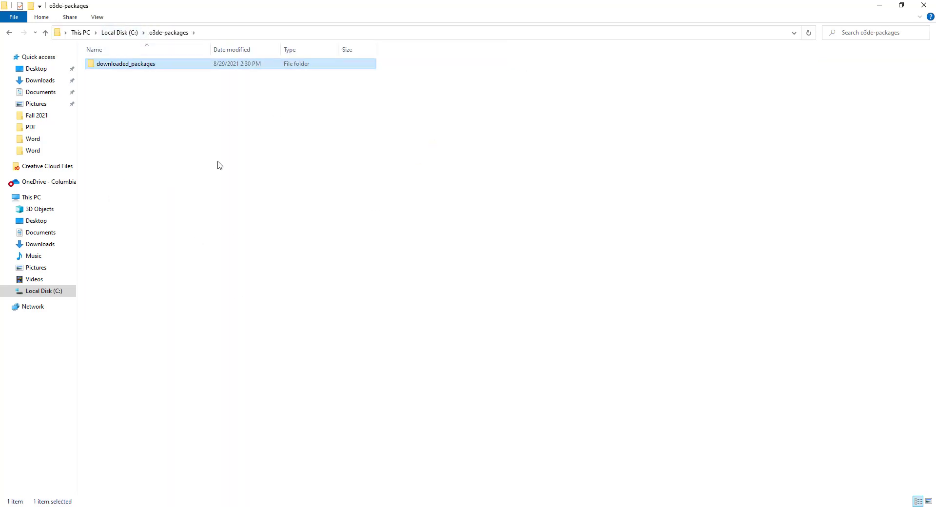
pyautogui.hotkey('alt', 'Tab')
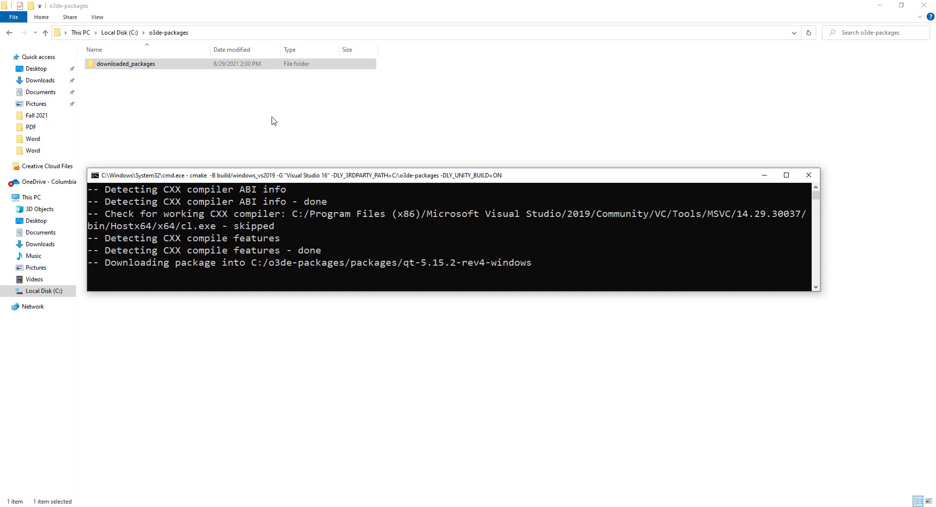
pyautogui.moveTo(356, 169); pyautogui.dragTo(435, 152)
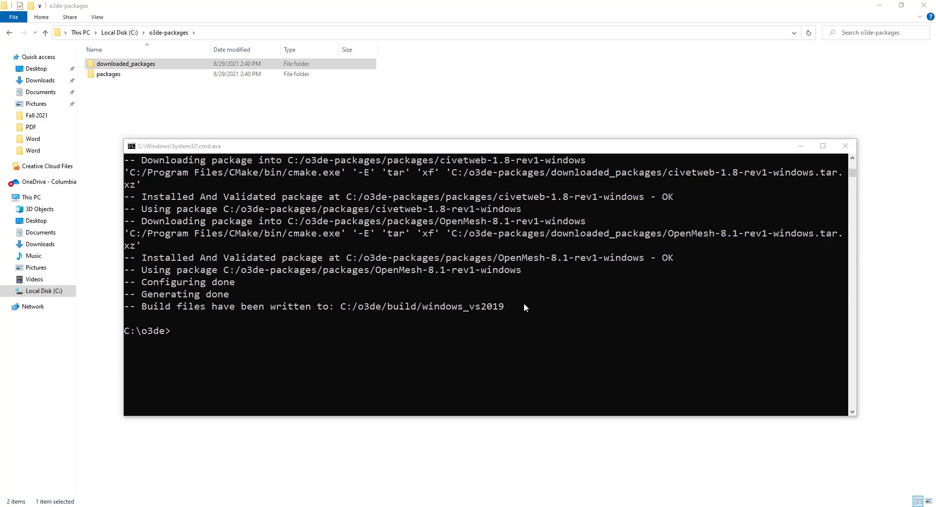
# Inspect the generated files in C:\o3de\build\windows_vs2019, including its bin\profile folder
pyautogui.click(133, 34)
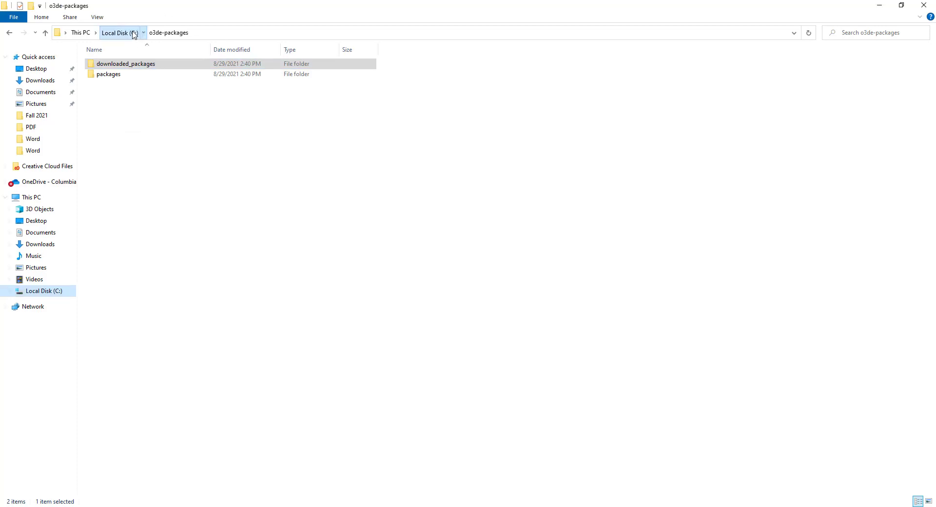
pyautogui.click(134, 33)
pyautogui.doubleClick(267, 107)
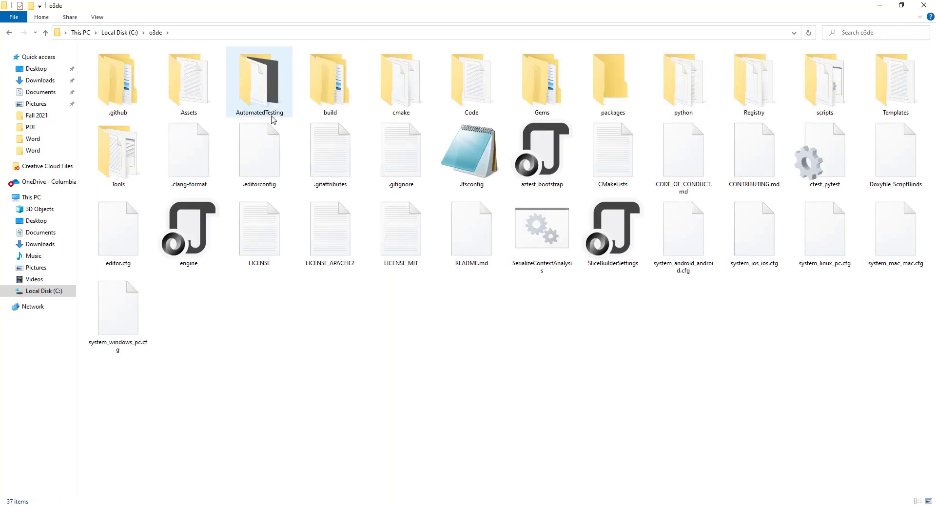
pyautogui.click(339, 100)
pyautogui.doubleClick(340, 100)
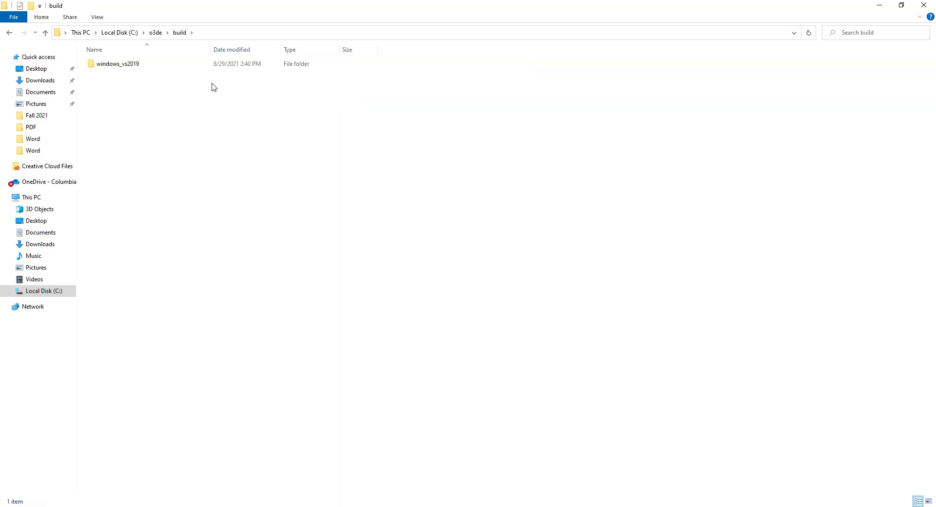
pyautogui.doubleClick(146, 64)
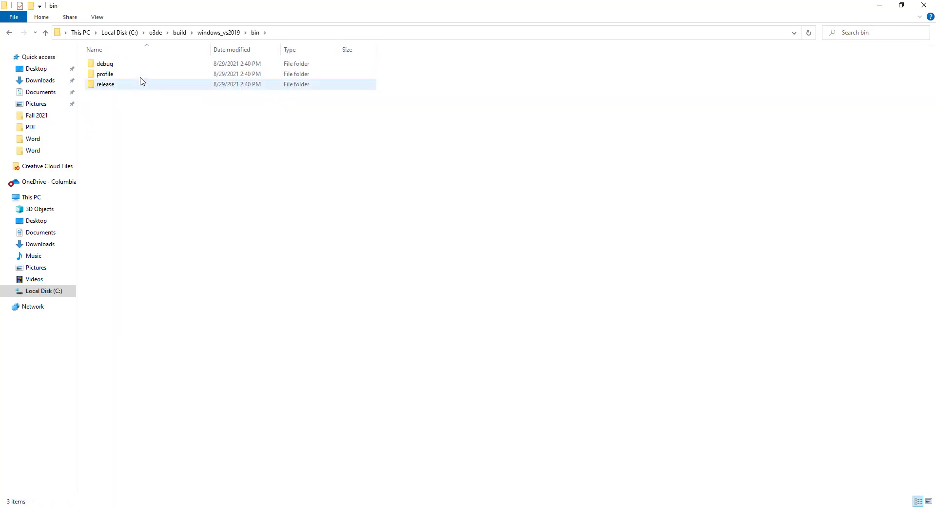
pyautogui.doubleClick(140, 74)
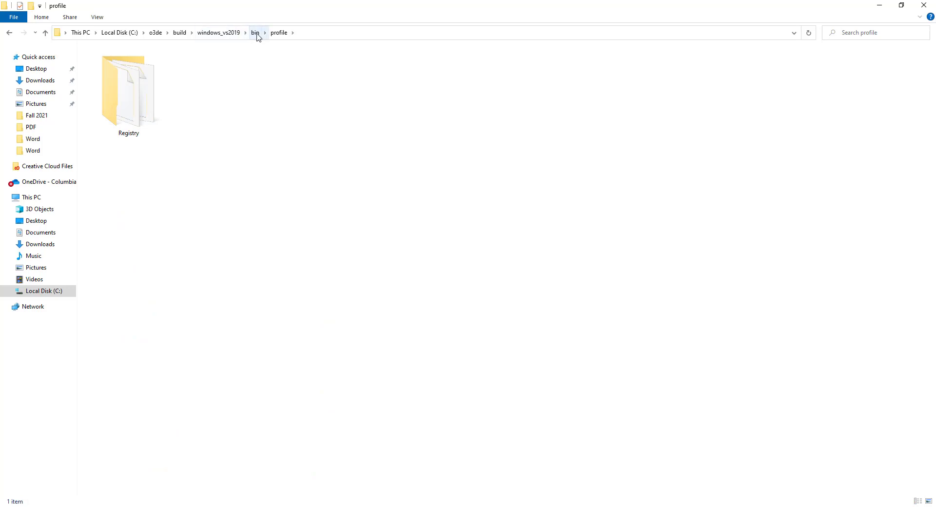
pyautogui.click(236, 33)
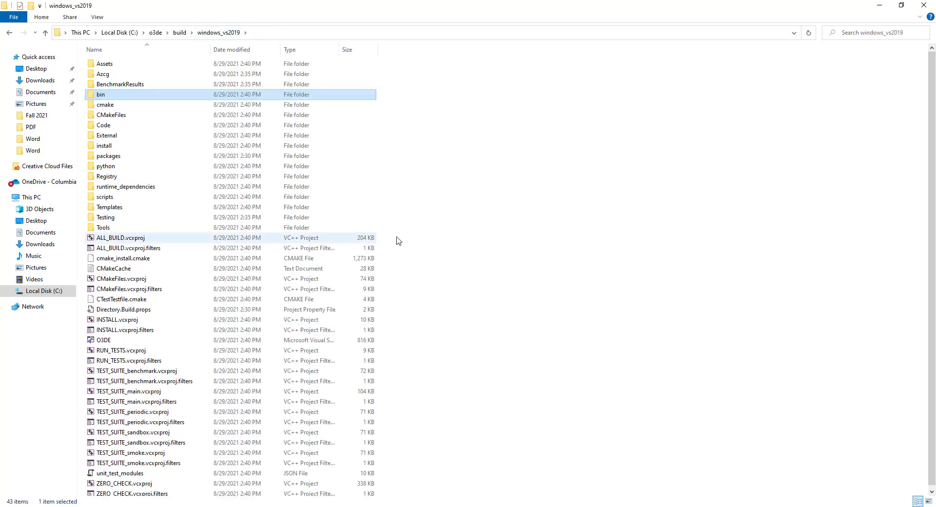
# Switch to the O3DE setup guide in Brave and examine the optional step 4 command for building the Editor target in the profile configuration
pyautogui.hotkey('alt', 'Tab')
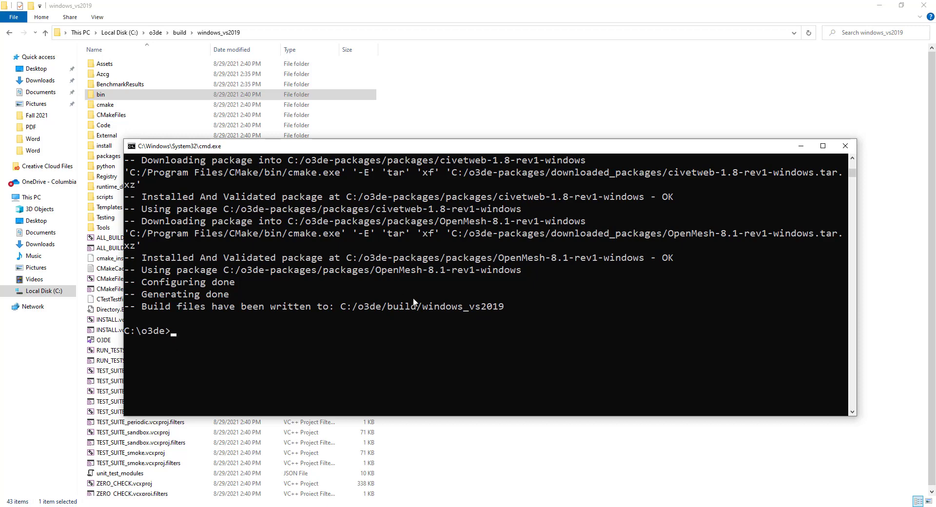
pyautogui.click(251, 506)
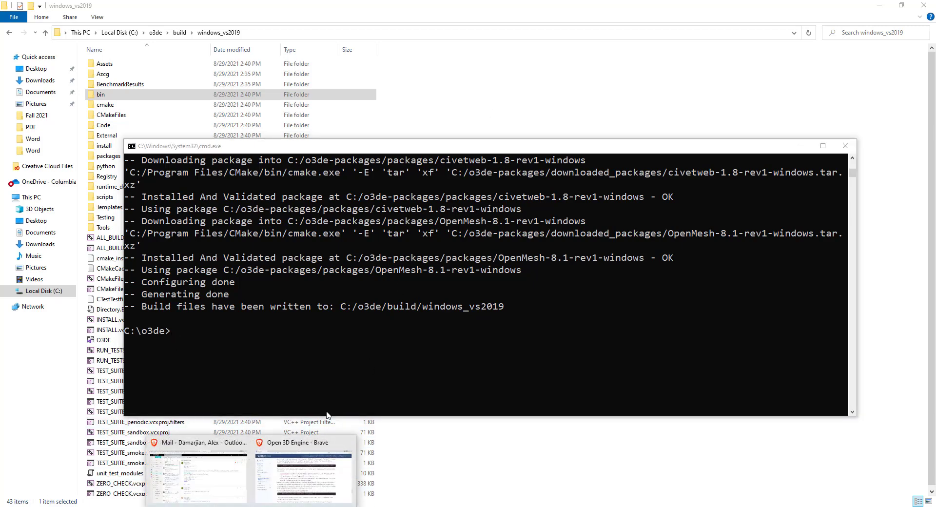
pyautogui.click(312, 470)
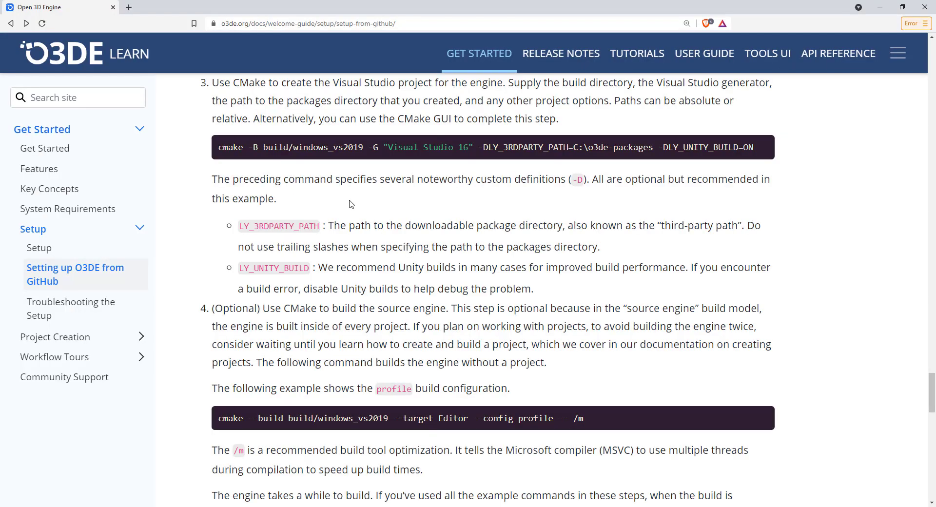
pyautogui.scroll(-2, 369, 224)
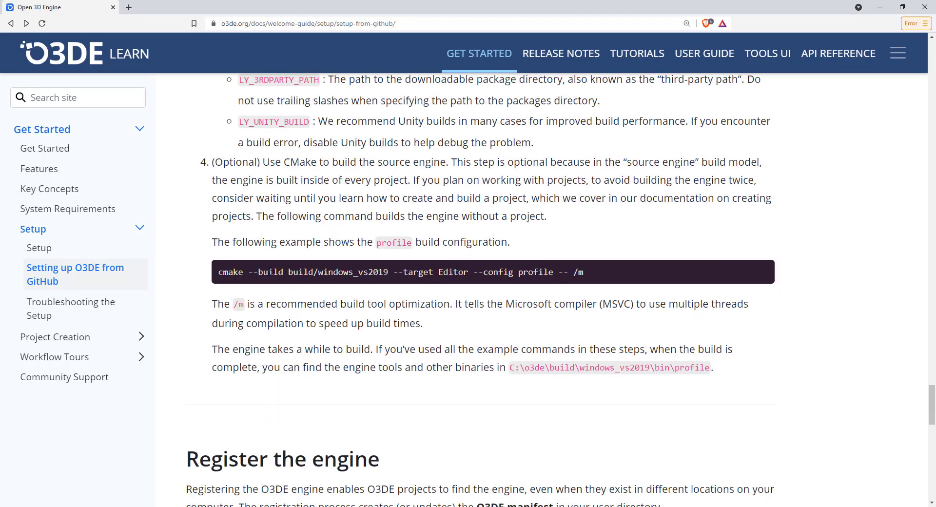
pyautogui.moveTo(246, 275); pyautogui.dragTo(466, 273)
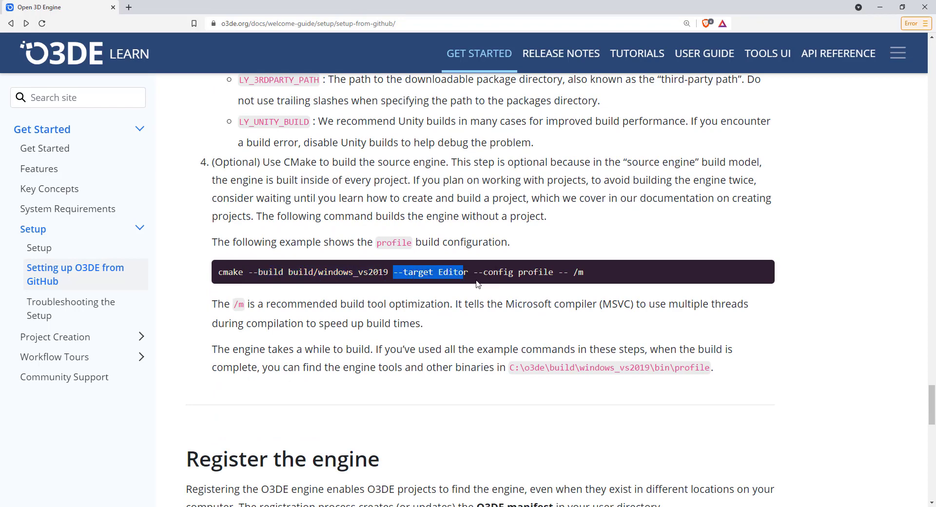
pyautogui.click(588, 274)
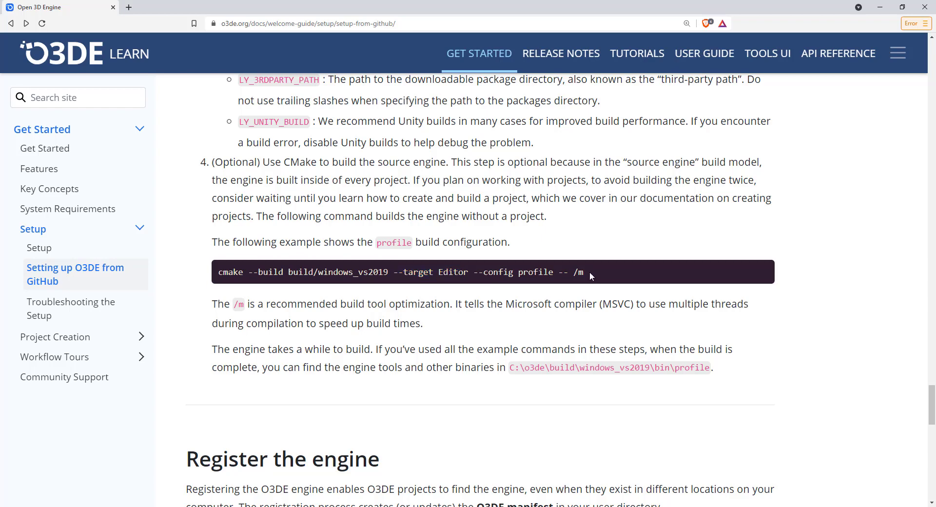
# Copy the guide's cmake command for building the Editor target and open a Command Prompt in the C:\o3de folder
pyautogui.moveTo(579, 273); pyautogui.dragTo(219, 274)
pyautogui.hotkey('ctrl', 'c')
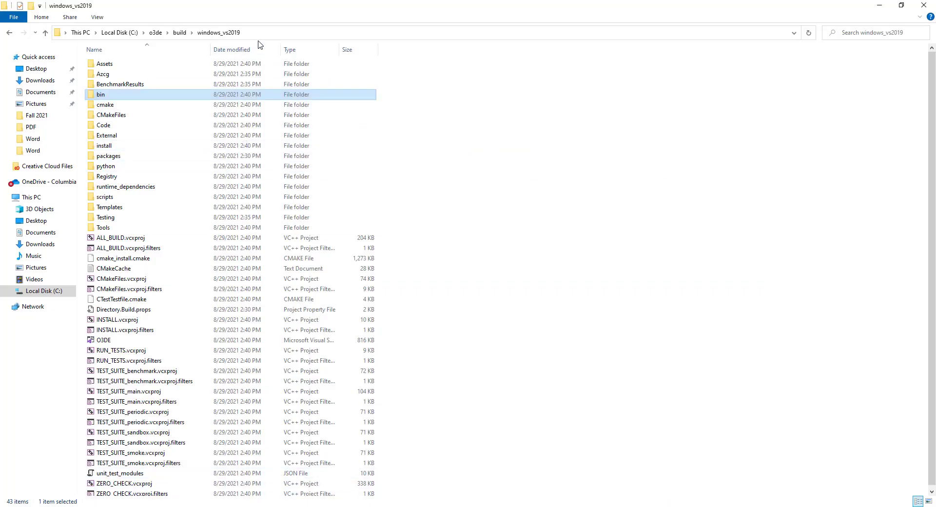
pyautogui.click(152, 33)
pyautogui.click(259, 33)
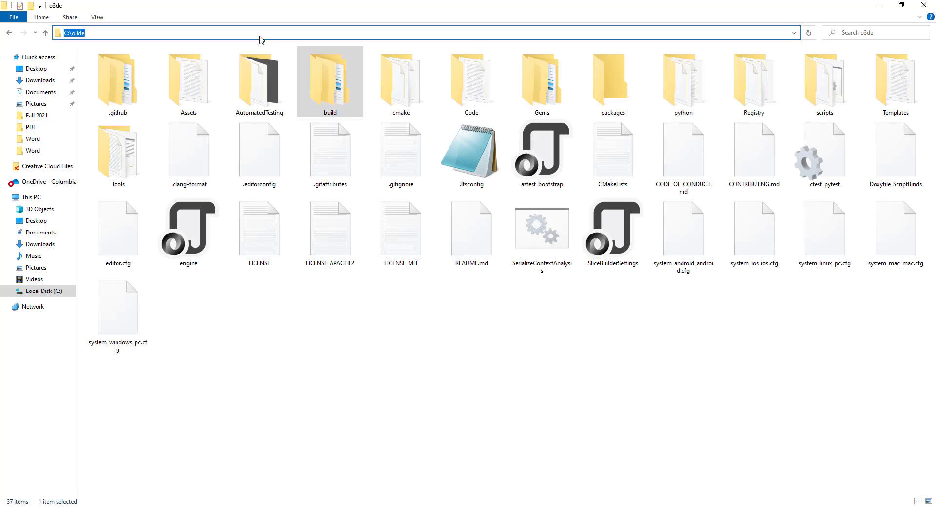
pyautogui.write('cmd')
pyautogui.press('Return')
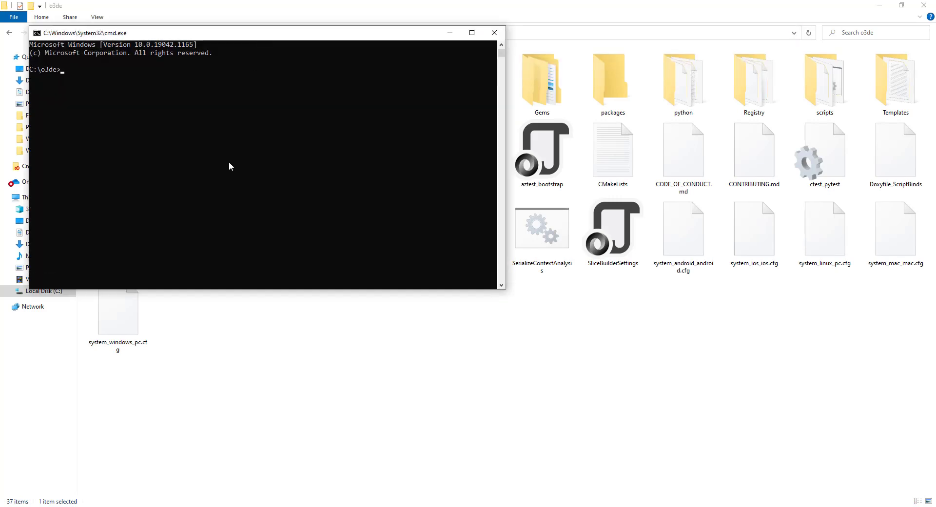
# Run "cmake --build build/windows_vs2019 --target Editor --config profile -- /m" from C:\o3de to build the engine's Editor
pyautogui.hotkey('ctrl', 'v')
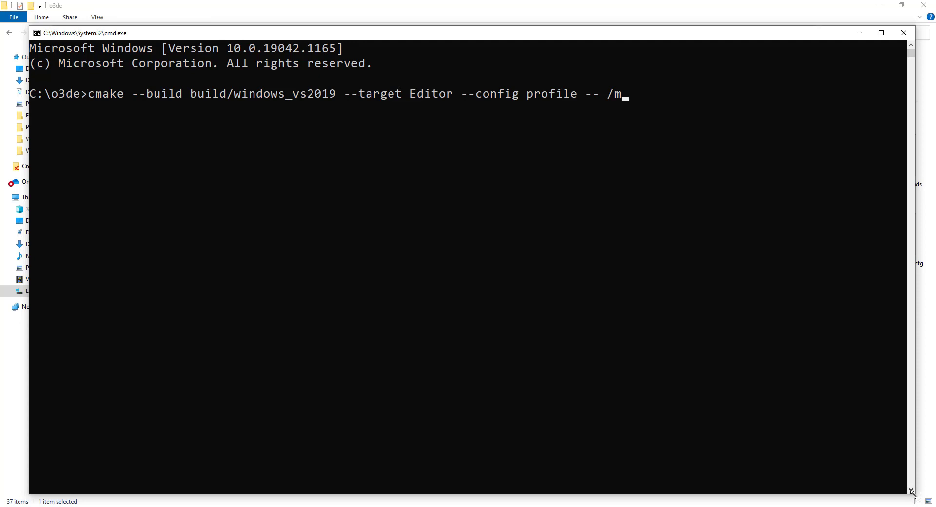
pyautogui.moveTo(911, 493); pyautogui.dragTo(777, 257)
pyautogui.moveTo(497, 31); pyautogui.dragTo(627, 250)
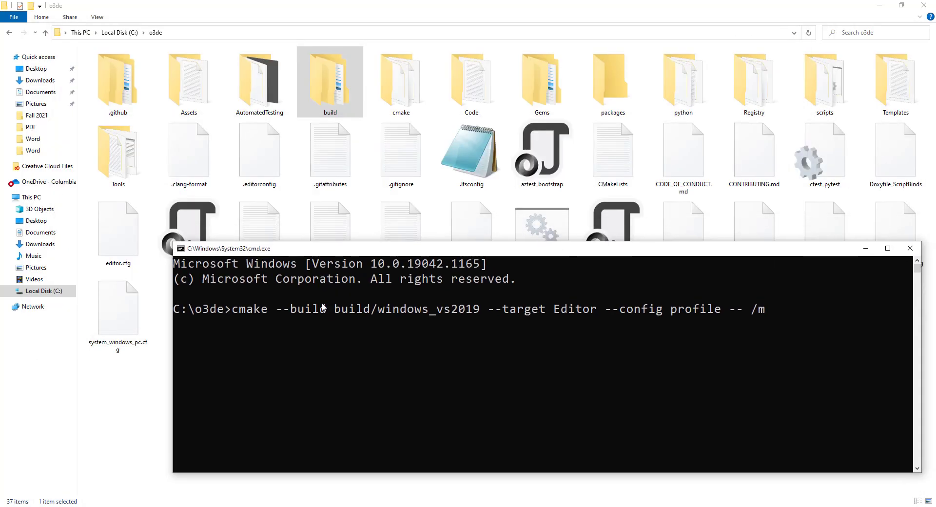
pyautogui.click(333, 77)
pyautogui.doubleClick(334, 78)
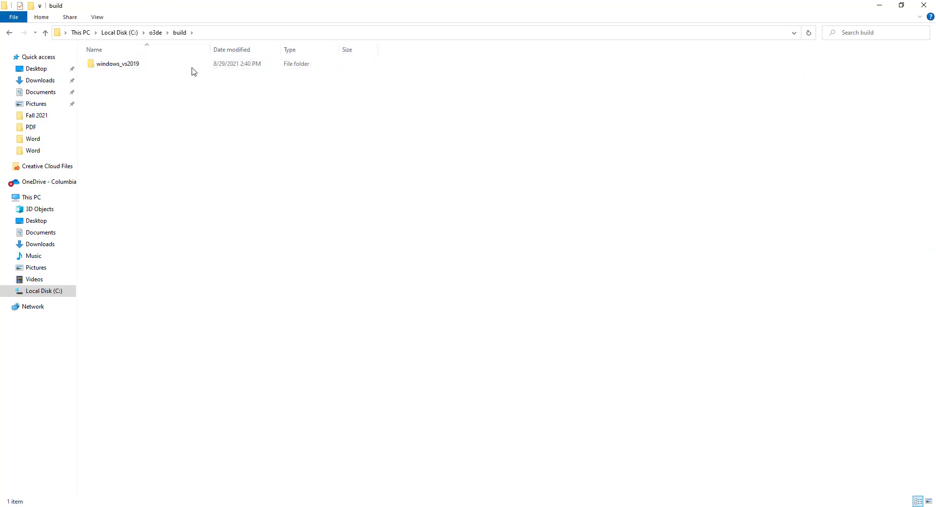
pyautogui.moveTo(362, 503)
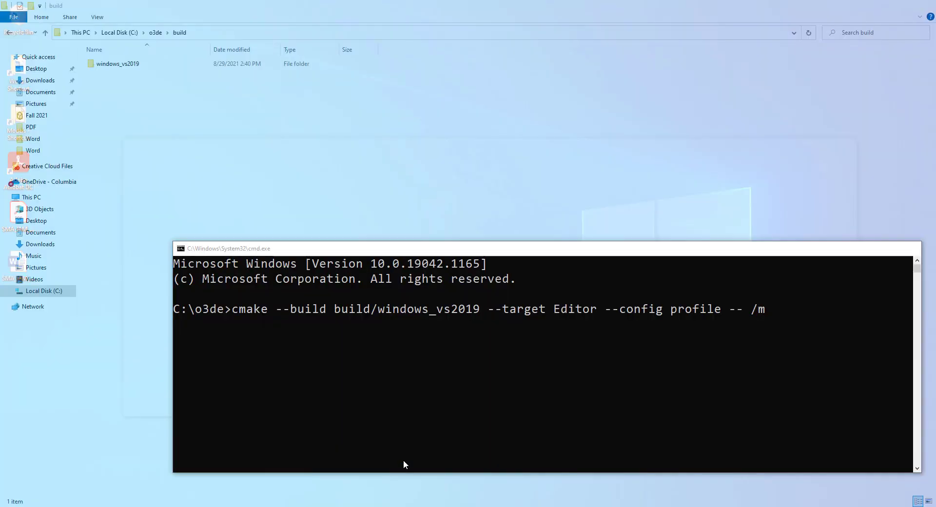
pyautogui.click(403, 462)
pyautogui.moveTo(632, 249); pyautogui.dragTo(585, 174)
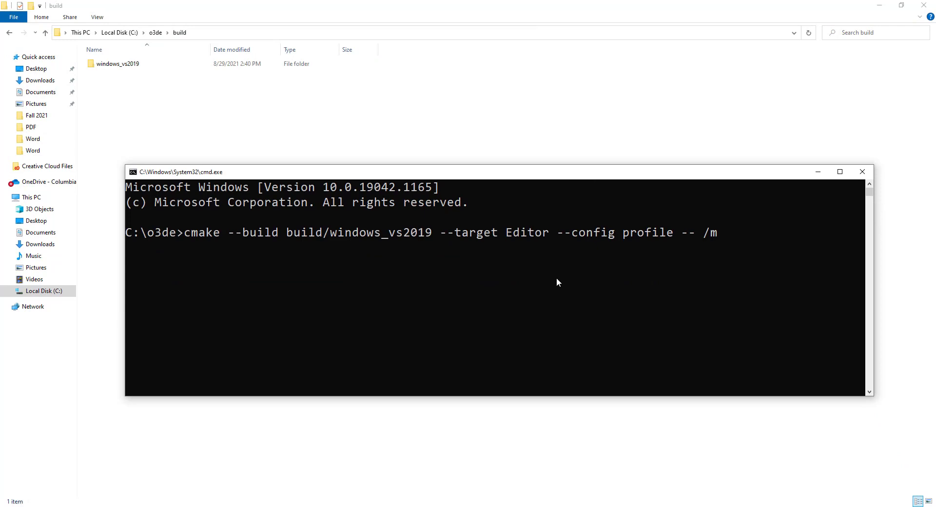
pyautogui.press('Return')
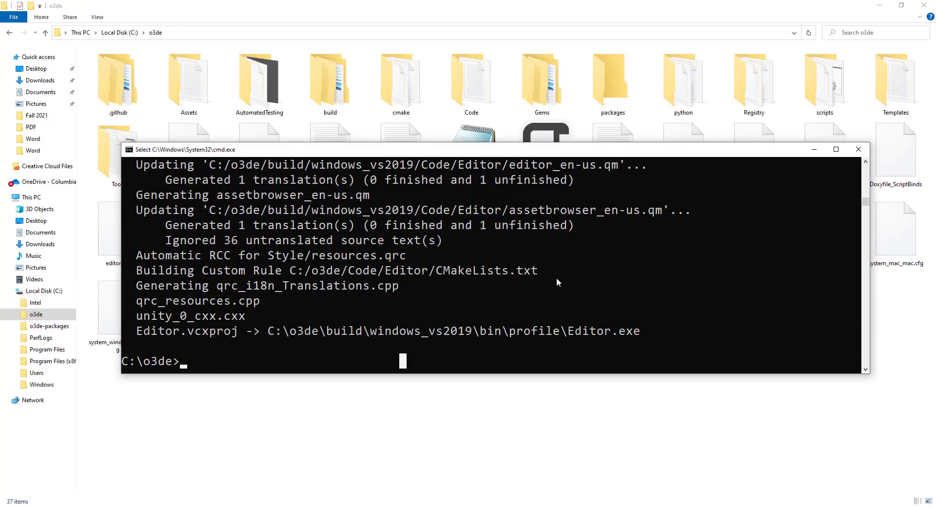
# Examine the Editor.exe output path in the build log and open C:\o3de\build\windows_vs2019\bin\profile to inspect the built binaries
pyautogui.click(572, 197)
pyautogui.moveTo(273, 335); pyautogui.dragTo(482, 333)
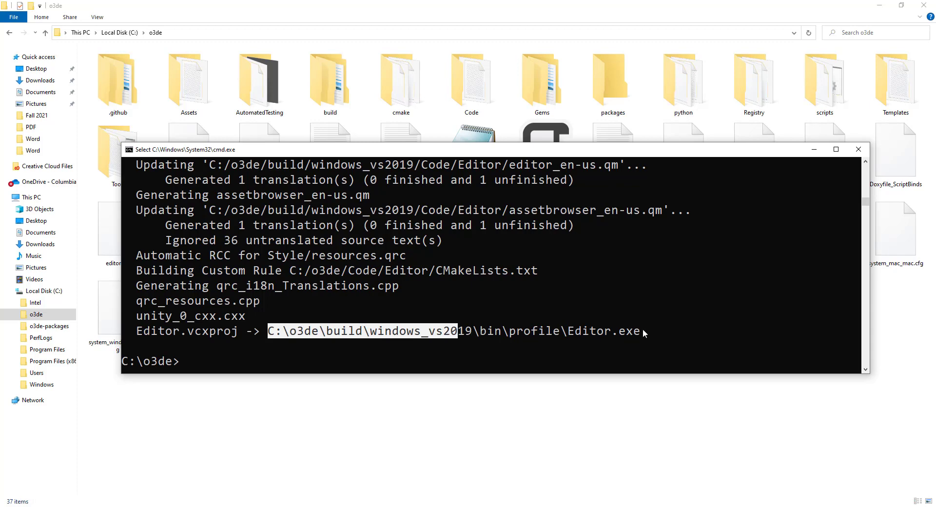
pyautogui.moveTo(642, 333); pyautogui.dragTo(568, 335)
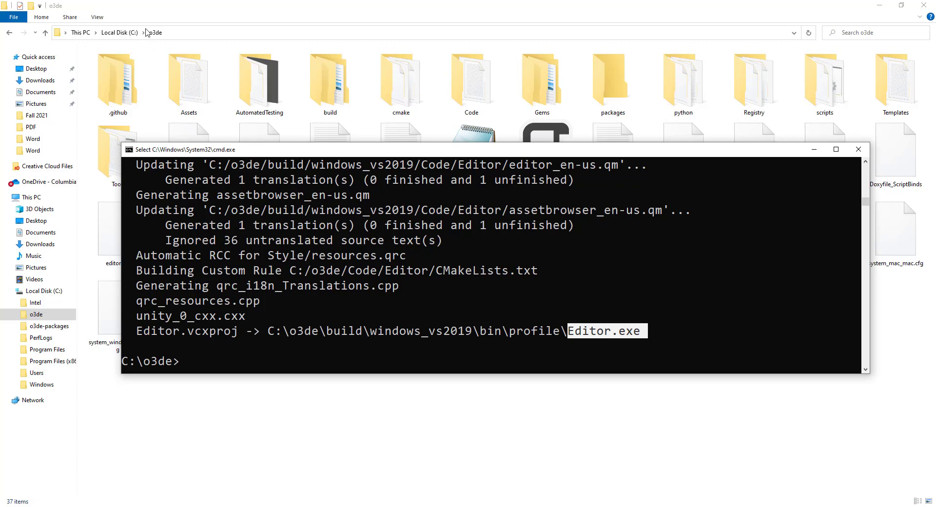
pyautogui.doubleClick(330, 82)
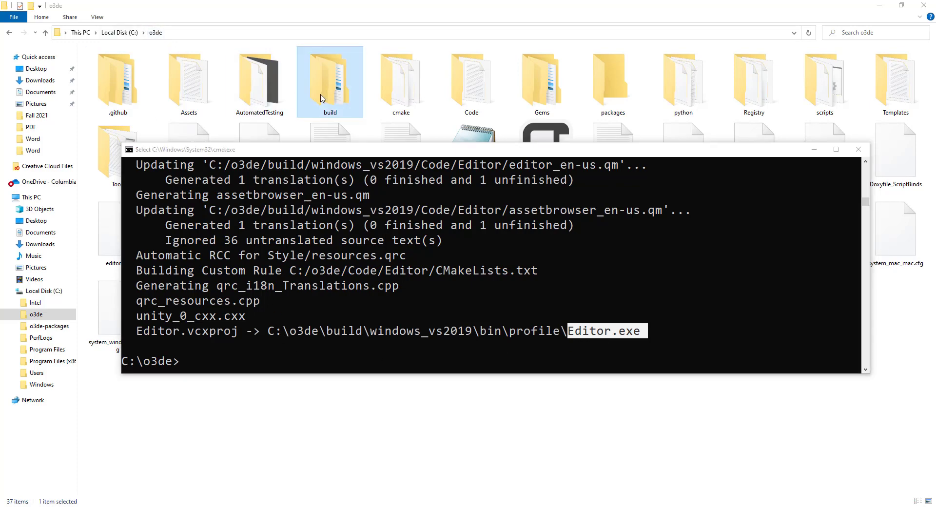
pyautogui.doubleClick(122, 70)
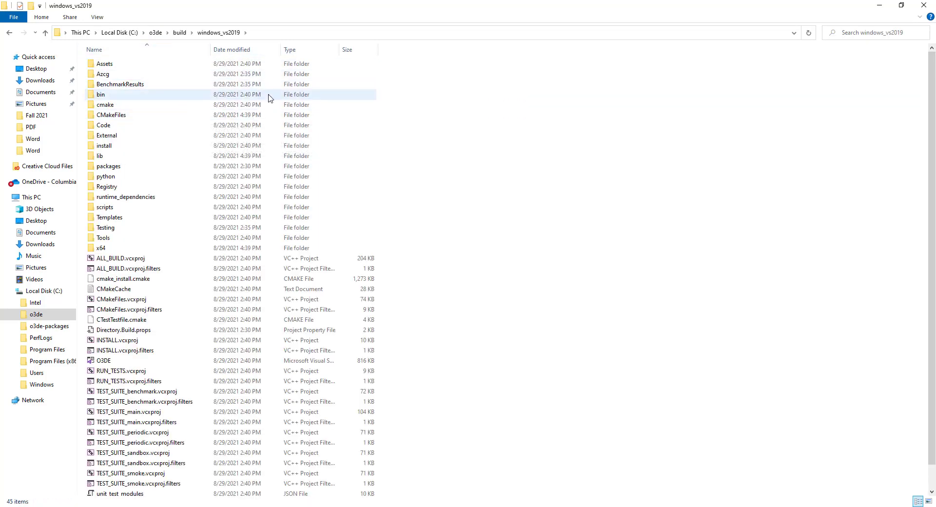
pyautogui.doubleClick(170, 95)
pyautogui.doubleClick(155, 75)
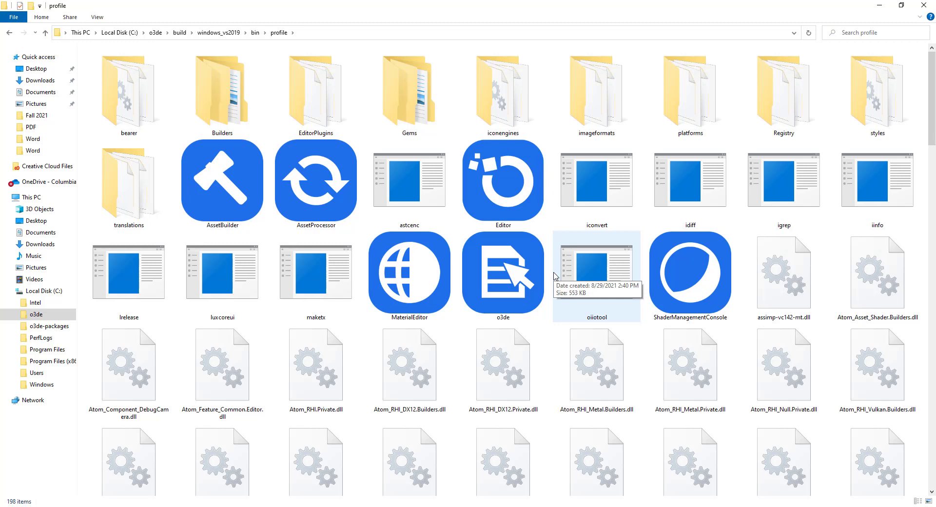
# Open the personal user folder under C:\Users and enlarge its icons to examine the contents before registering the engine
pyautogui.click(44, 291)
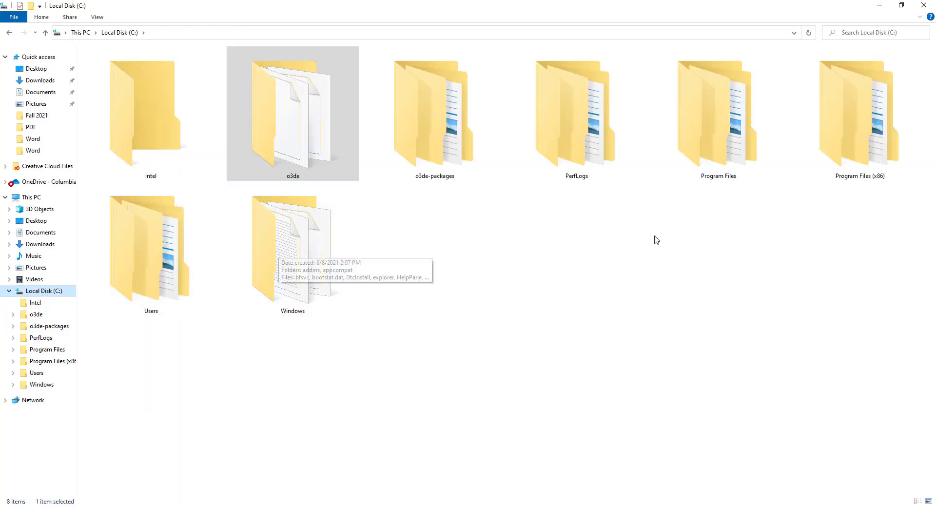
pyautogui.doubleClick(157, 261)
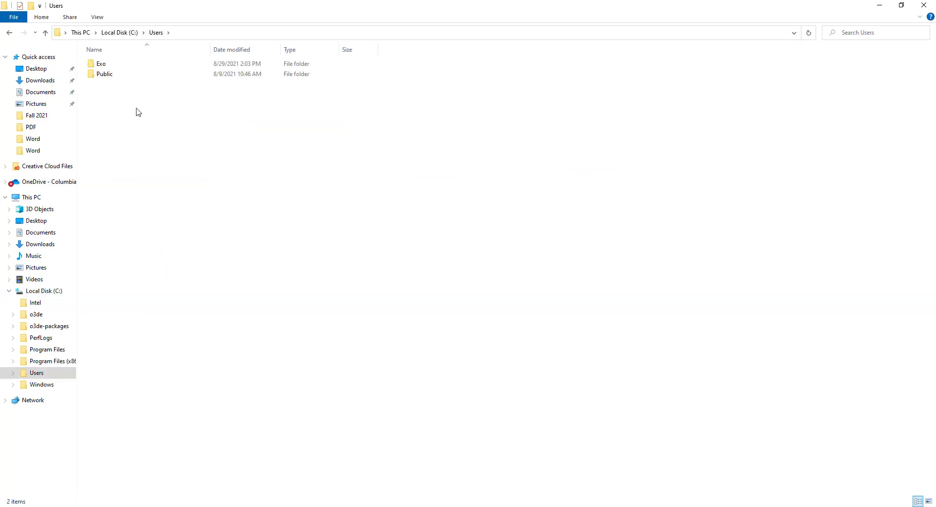
pyautogui.doubleClick(117, 65)
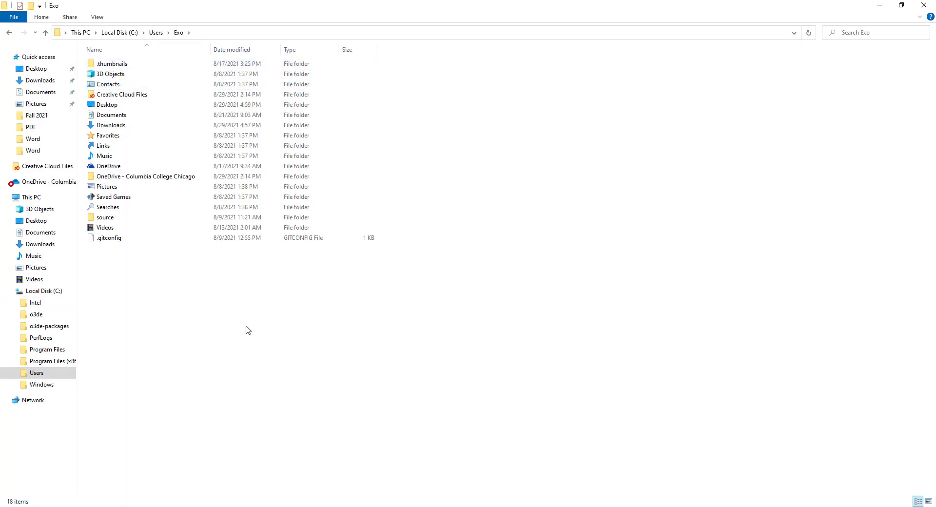
pyautogui.keyDown('ctrl'); pyautogui.scroll(4, 330, 334); pyautogui.keyUp('ctrl')
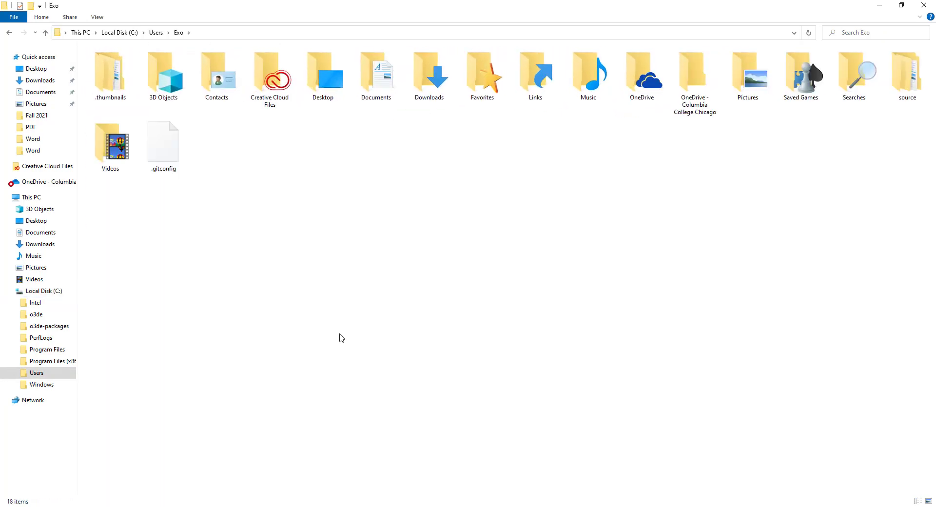
pyautogui.keyDown('ctrl'); pyautogui.scroll(3, 341, 337); pyautogui.keyUp('ctrl')
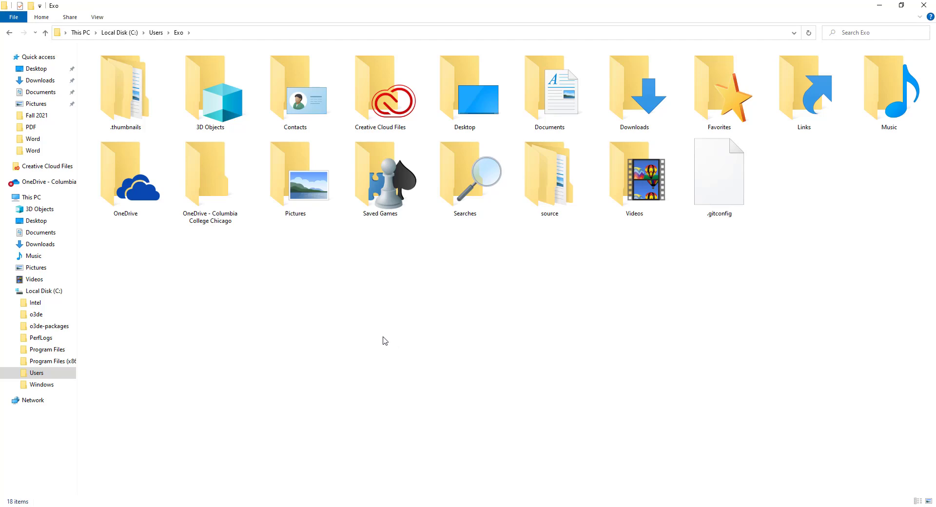
# Switch to the O3DE setup guide in Brave and read the source engine instructions in the "Register the engine" section
pyautogui.hotkey('alt', 'Tab')
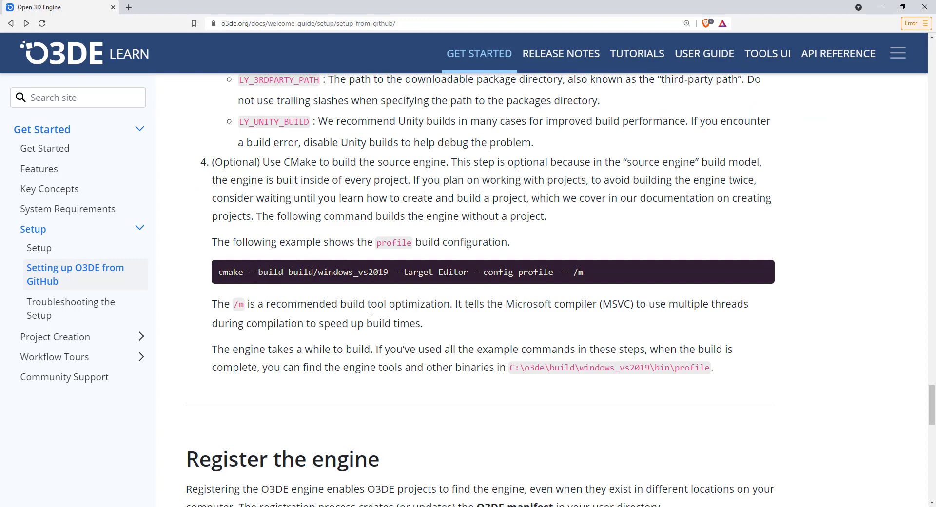
pyautogui.scroll(-4, 374, 269)
pyautogui.moveTo(380, 268); pyautogui.dragTo(185, 266)
pyautogui.scroll(6, 229, 375)
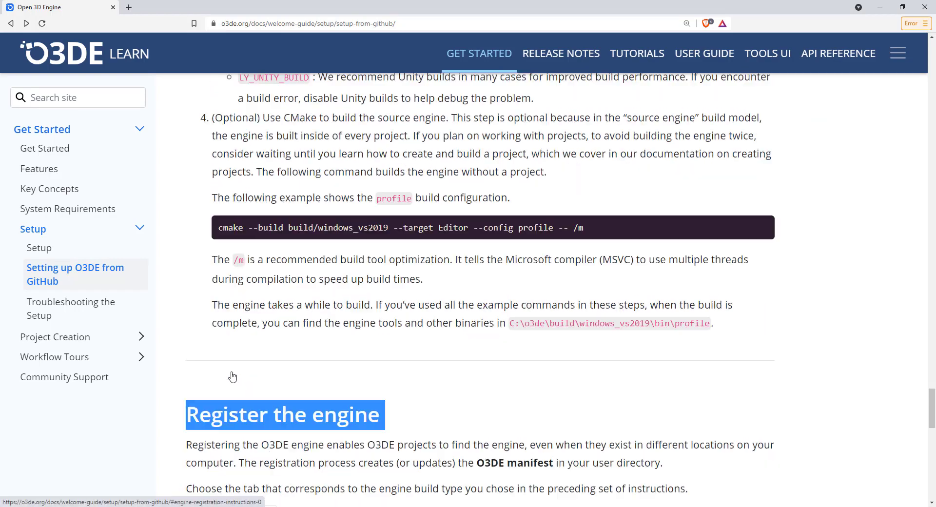
pyautogui.scroll(-6, 257, 240)
pyautogui.scroll(-6, 256, 240)
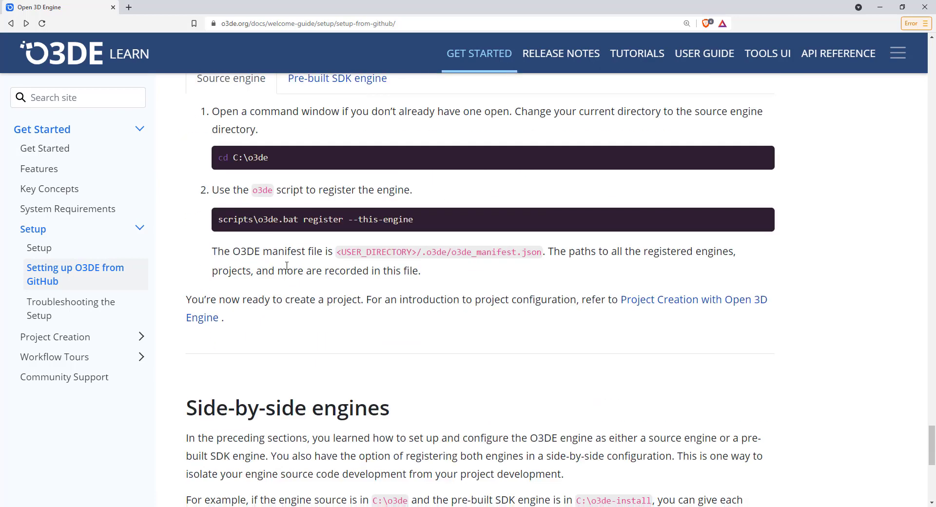
pyautogui.scroll(2, 267, 173)
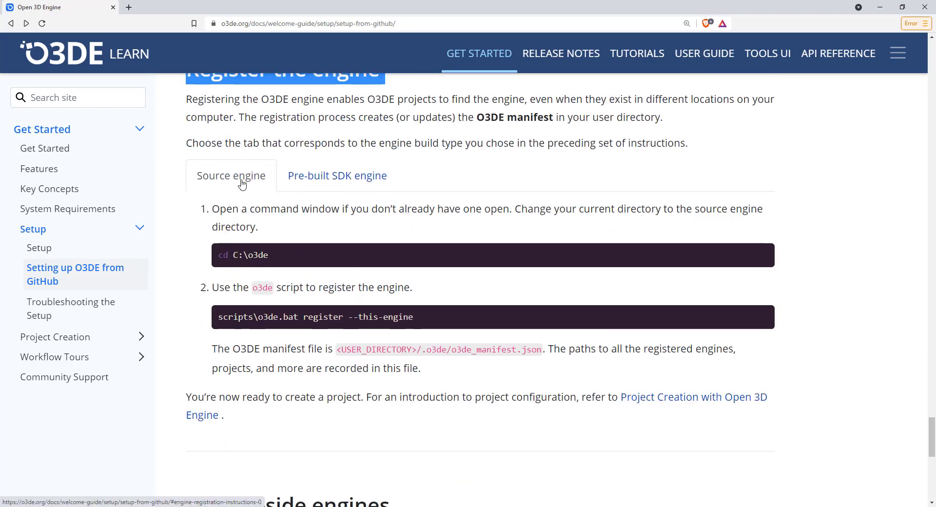
# Copy the "scripts\o3de.bat register --this-engine" command from the guide and open a new Command Prompt in C:\o3de
pyautogui.moveTo(276, 256); pyautogui.dragTo(218, 256)
pyautogui.moveTo(417, 322); pyautogui.dragTo(213, 319)
pyautogui.hotkey('ctrl', 'c')
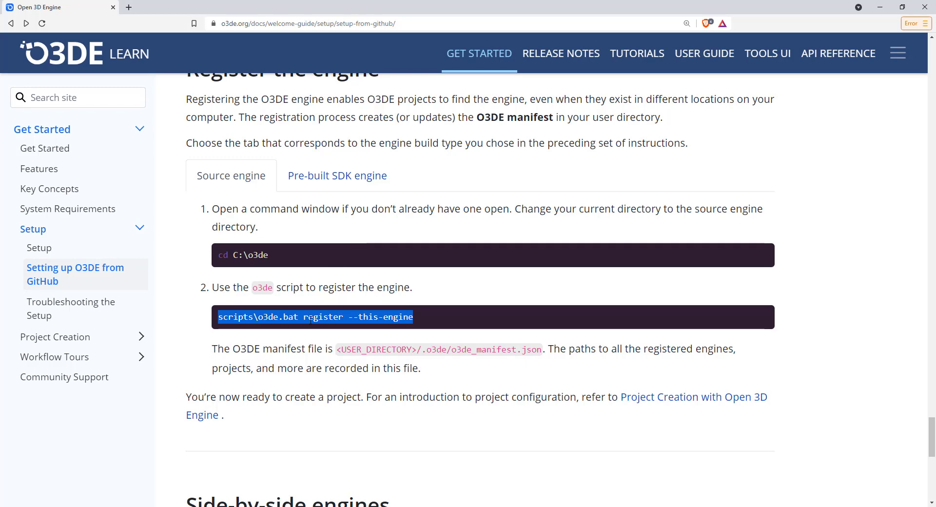
pyautogui.hotkey('alt', 'Tab')
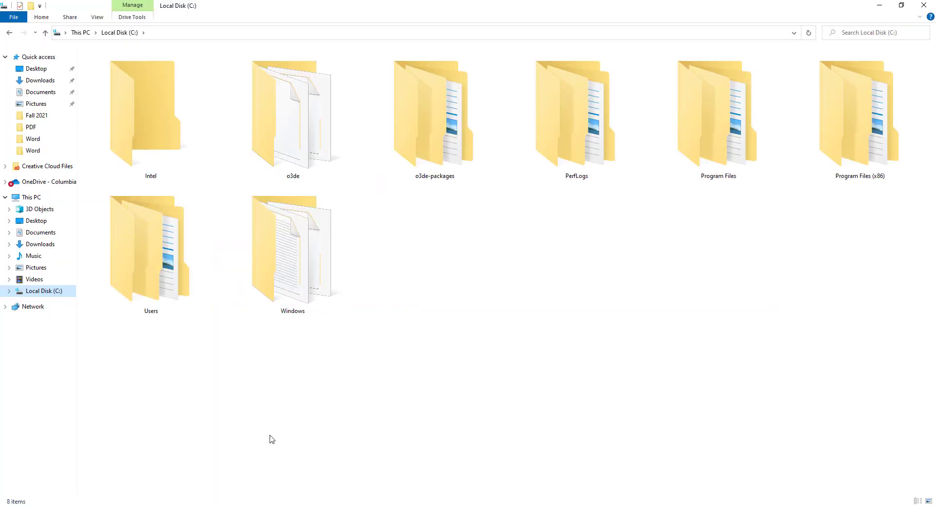
pyautogui.doubleClick(261, 138)
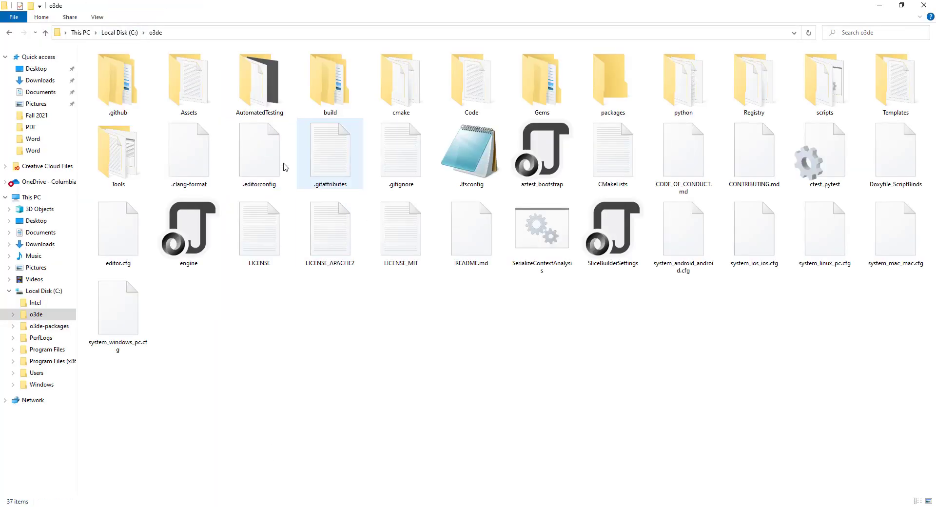
pyautogui.click(202, 37)
pyautogui.write('cmd')
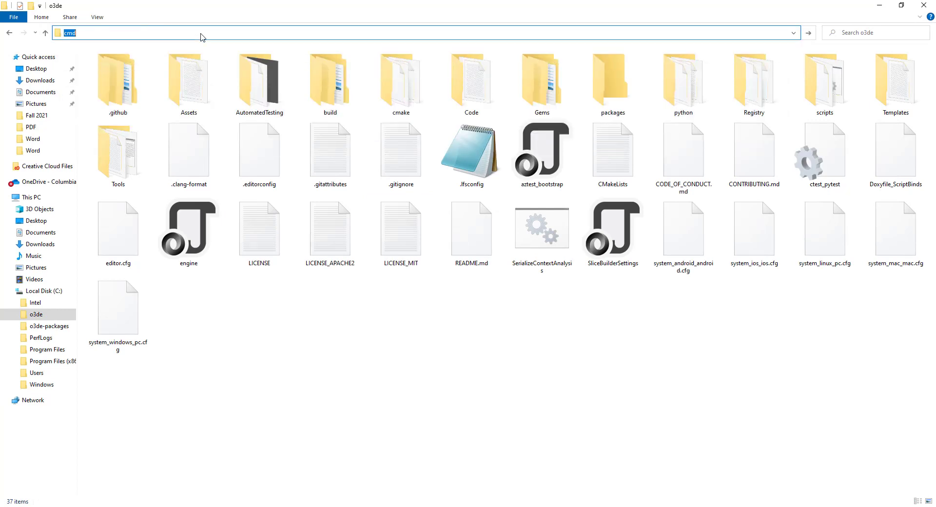
pyautogui.press('Return')
# Register the engine by running "scripts\o3de.bat register --this-engine" from C:\o3de in an enlarged, repositioned Command Prompt
pyautogui.hotkey('ctrl', 'v')
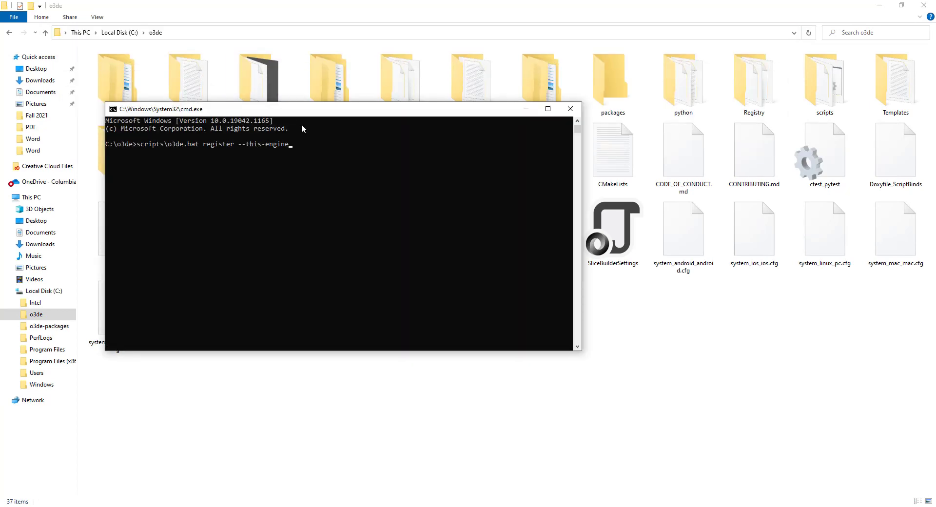
pyautogui.keyDown('ctrl'); pyautogui.scroll(5, 338, 201); pyautogui.keyUp('ctrl')
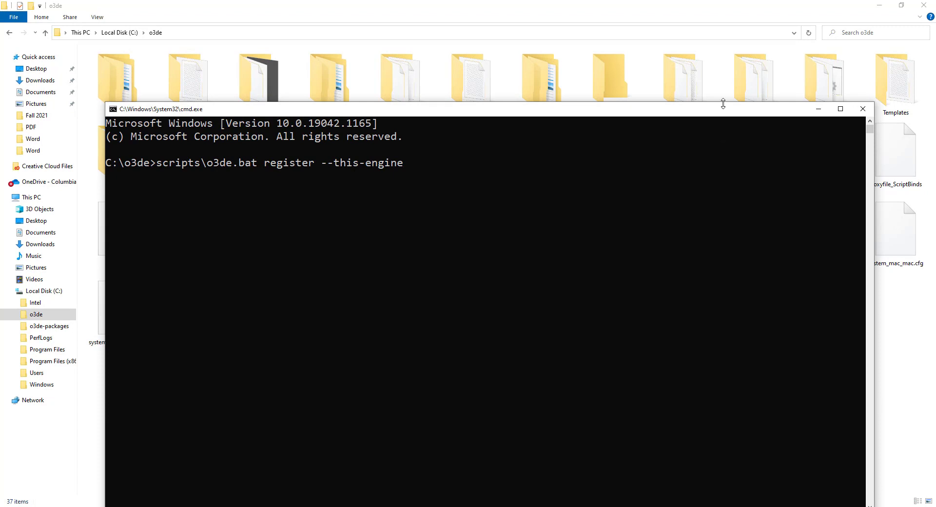
pyautogui.moveTo(723, 103); pyautogui.dragTo(722, 233)
pyautogui.moveTo(487, 239); pyautogui.dragTo(508, 131)
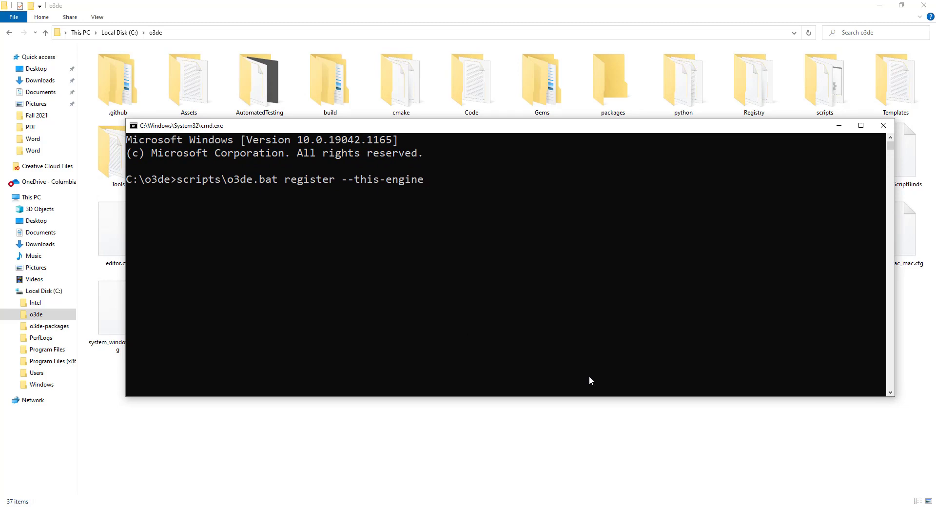
pyautogui.press('Return')
# Open the .o3de folder inside the personal user folder under C:\Users to inspect the files from the engine registration
pyautogui.click(46, 293)
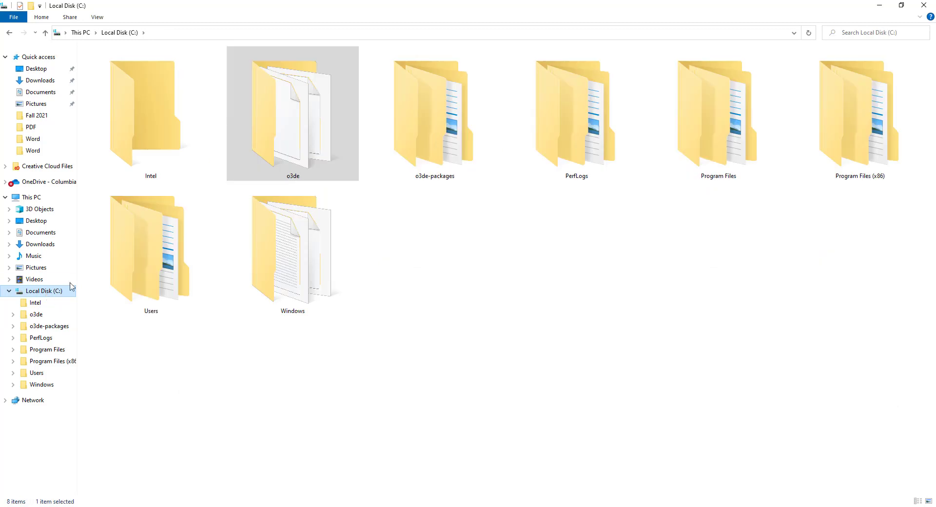
pyautogui.doubleClick(209, 292)
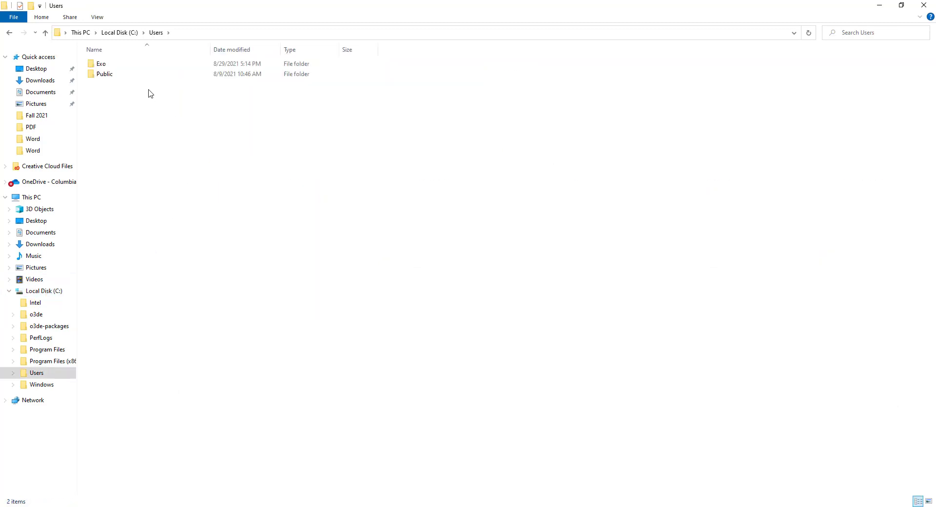
pyautogui.doubleClick(140, 64)
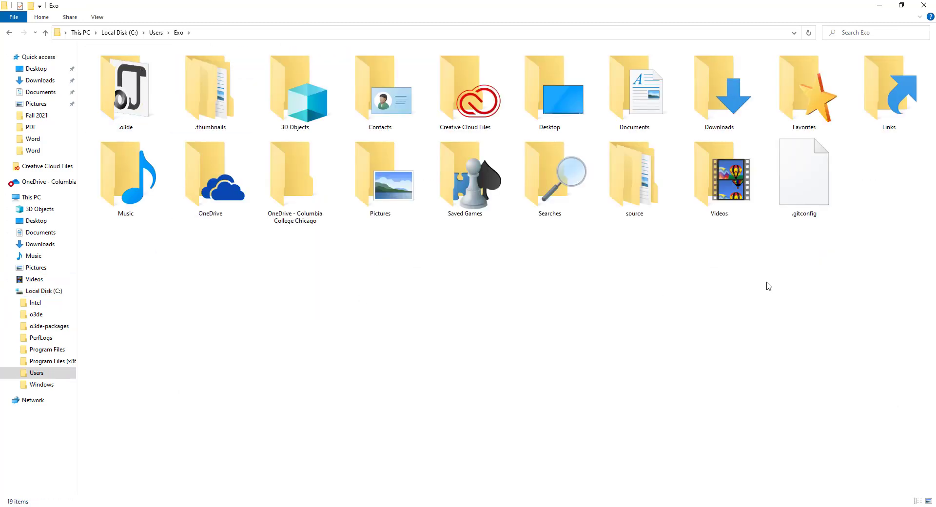
pyautogui.click(135, 92)
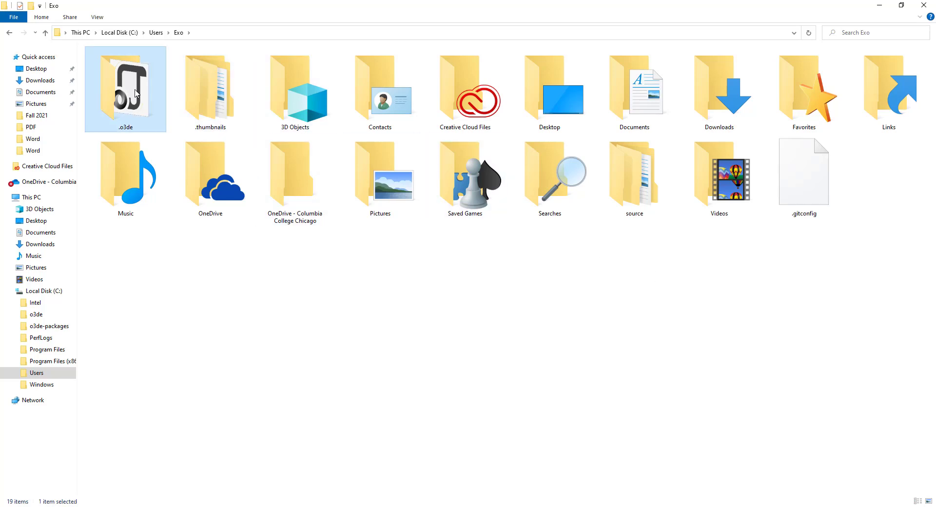
pyautogui.doubleClick(135, 93)
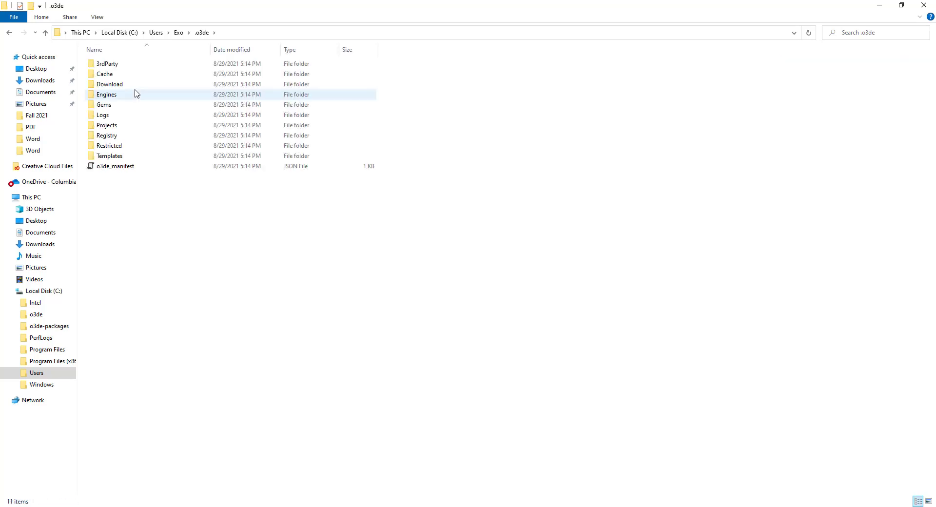
# Open the o3de_manifest JSON file and examine its "engines" and "engines_path" entries
pyautogui.click(127, 171)
pyautogui.doubleClick(127, 170)
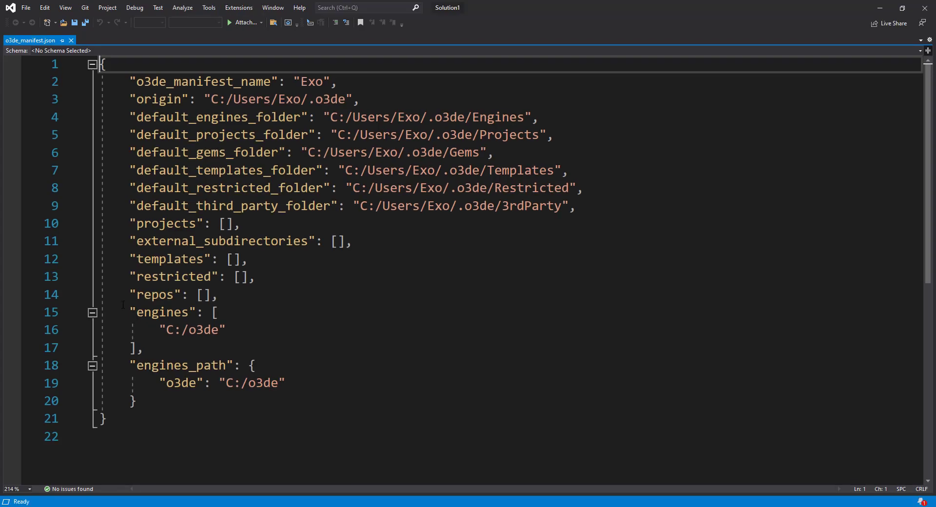
pyautogui.moveTo(121, 312); pyautogui.dragTo(227, 422)
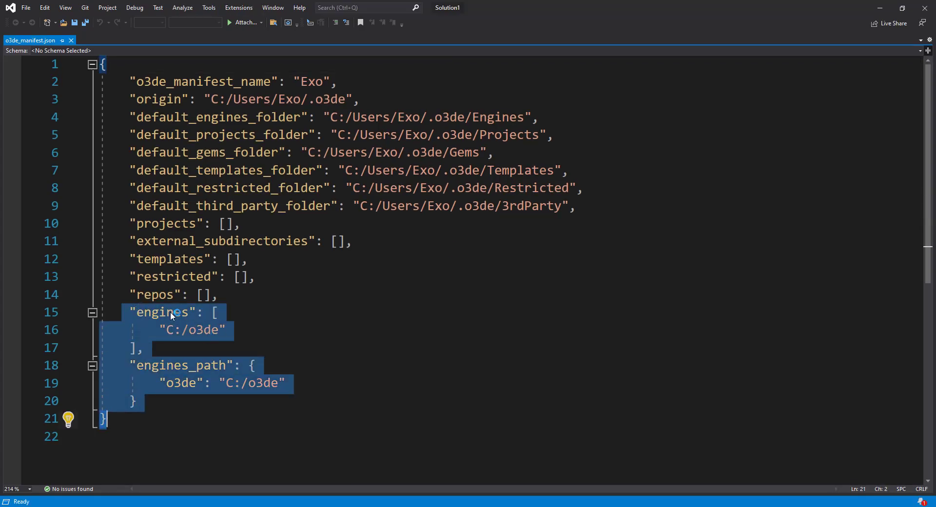
pyautogui.click(170, 312)
pyautogui.click(227, 365)
pyautogui.moveTo(285, 384); pyautogui.dragTo(128, 315)
pyautogui.click(270, 319)
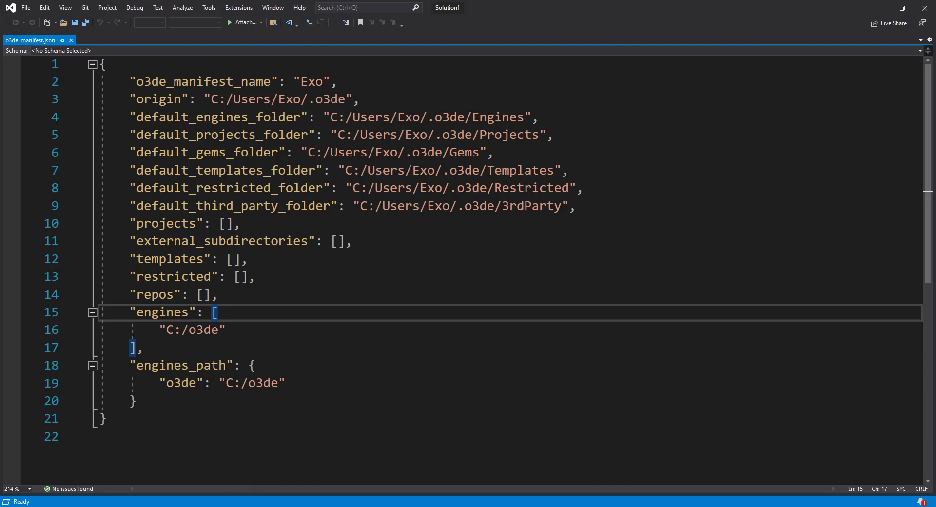
# Return to File Explorer and create a folder named "O3DE Projects" in the root of the C: drive
pyautogui.click(230, 467)
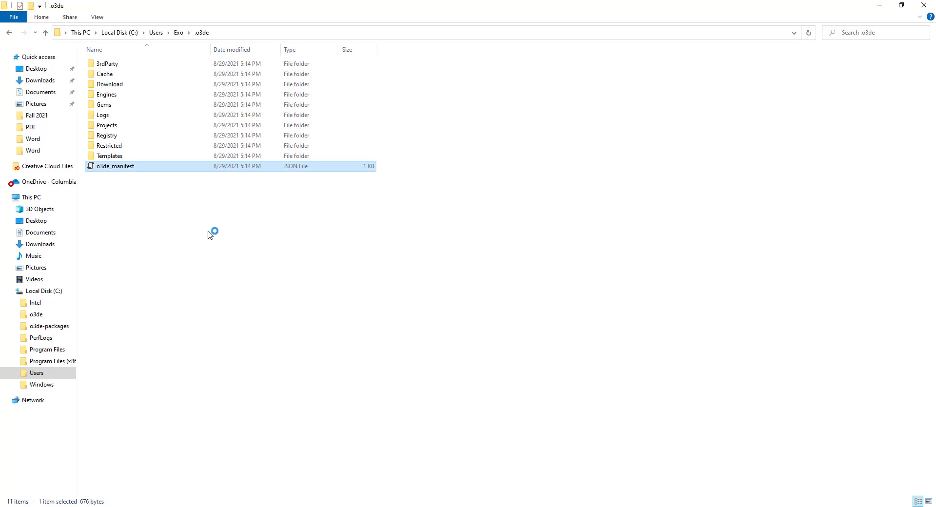
pyautogui.click(40, 291)
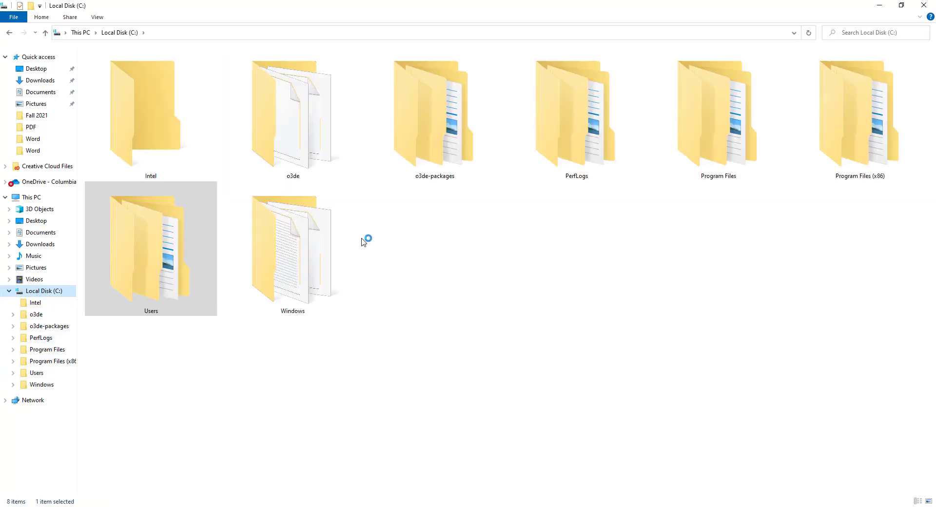
pyautogui.click(289, 131)
pyautogui.click(442, 122)
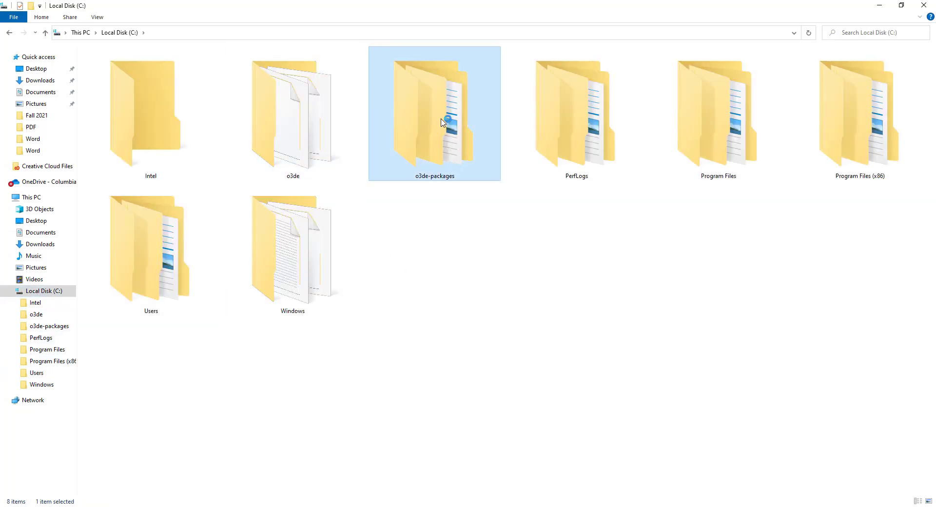
pyautogui.rightClick(451, 225)
pyautogui.moveTo(526, 360)
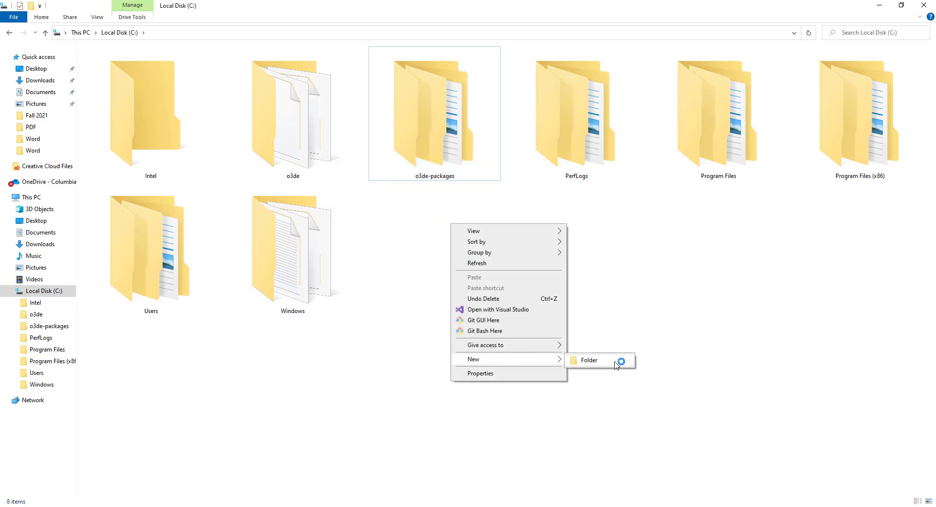
pyautogui.click(616, 361)
pyautogui.write('O3D')
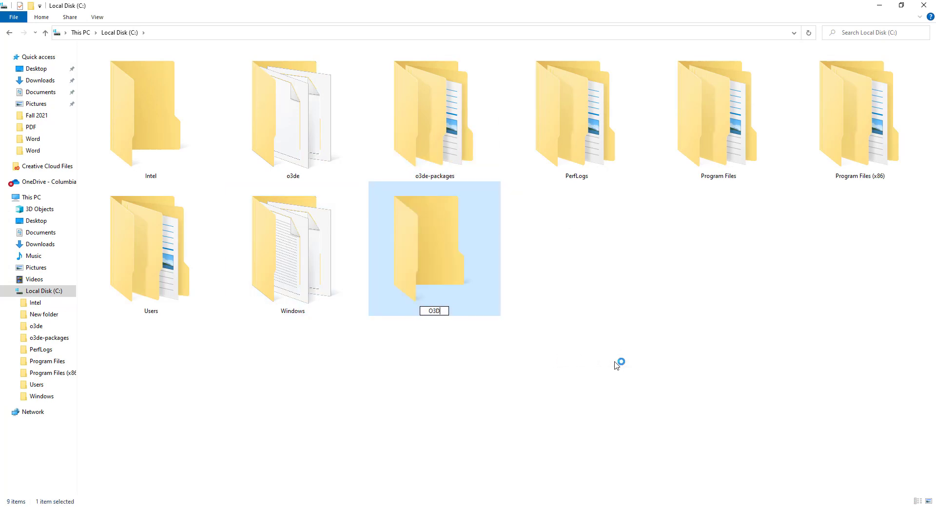
pyautogui.write('E Projects')
pyautogui.press('Return')
# Launch the o3de application from C:\o3de\build\windows_vs2019\bin\profile, then unmaximize and widen the Project Manager window
pyautogui.doubleClick(338, 129)
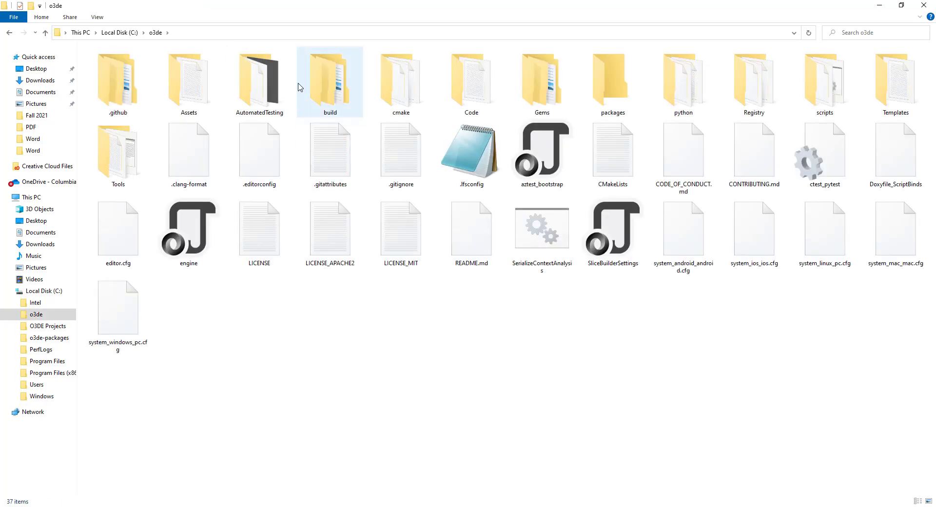
pyautogui.doubleClick(320, 94)
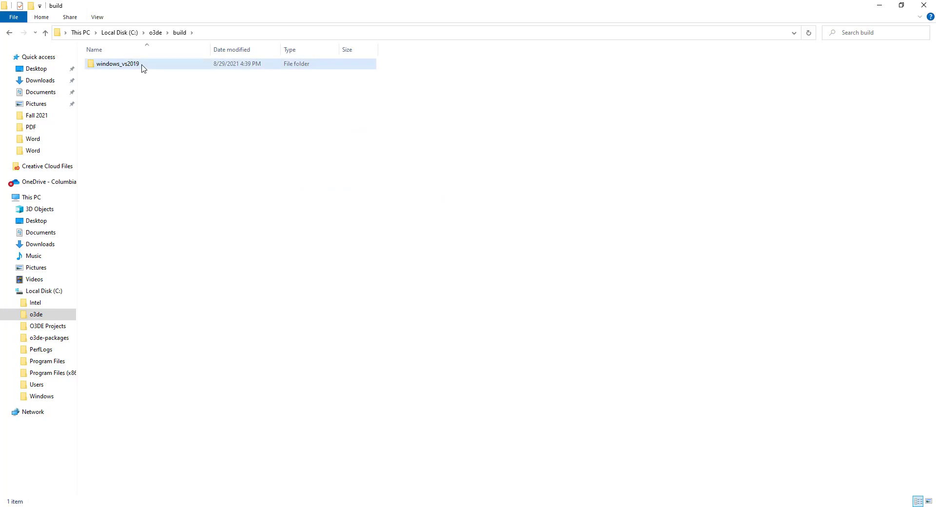
pyautogui.doubleClick(141, 67)
pyautogui.doubleClick(119, 95)
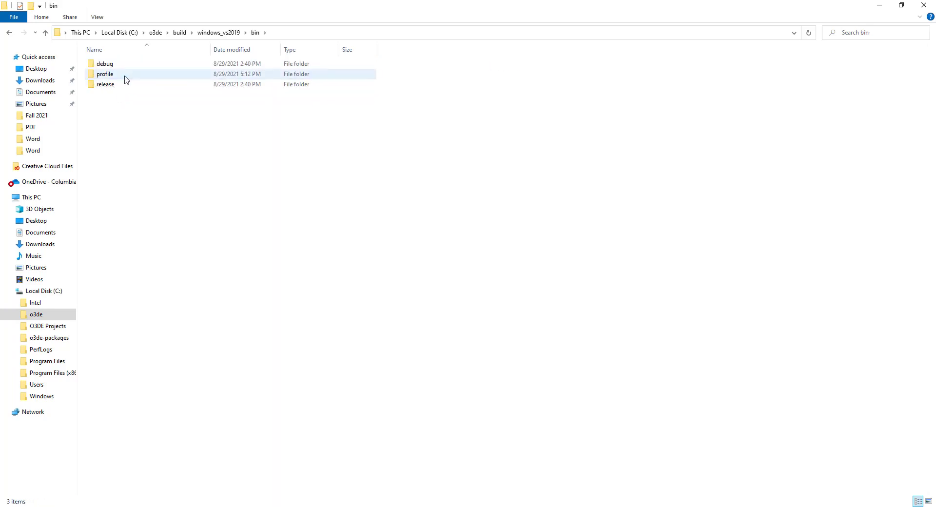
pyautogui.doubleClick(125, 75)
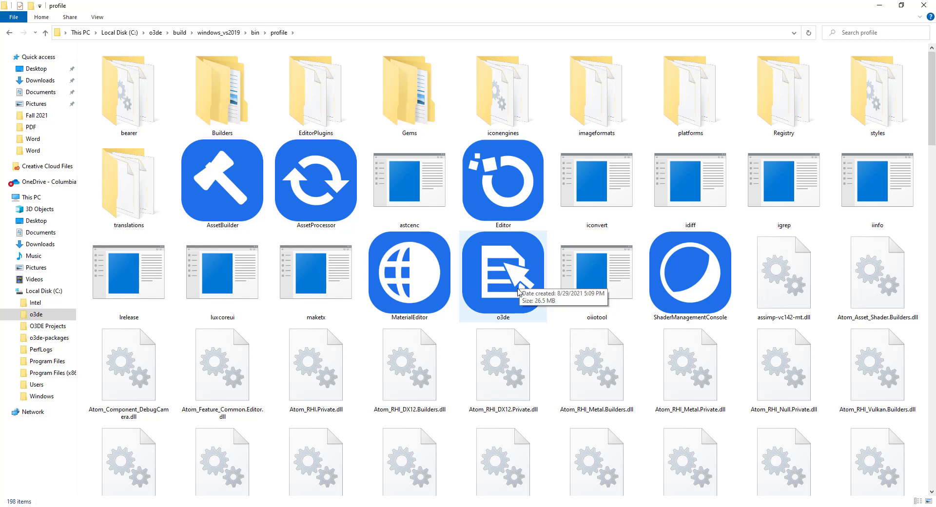
pyautogui.doubleClick(513, 269)
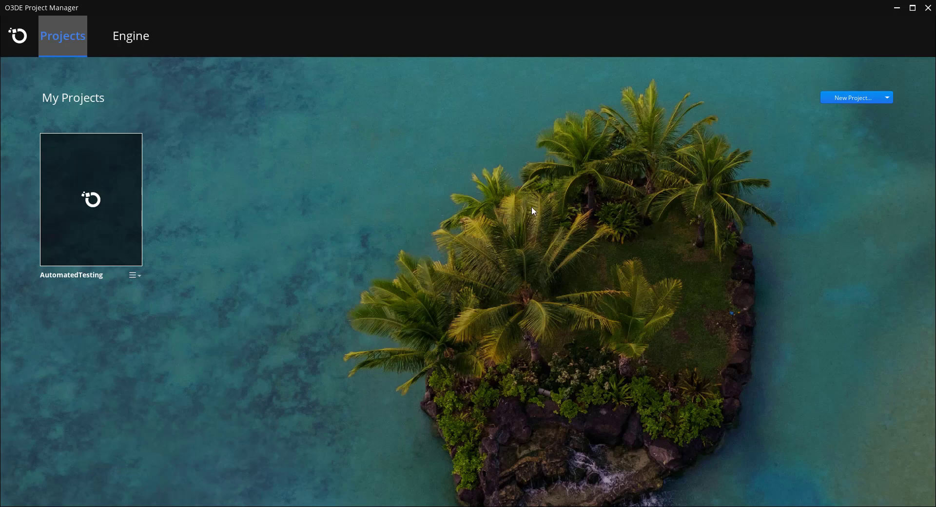
pyautogui.doubleClick(293, 4)
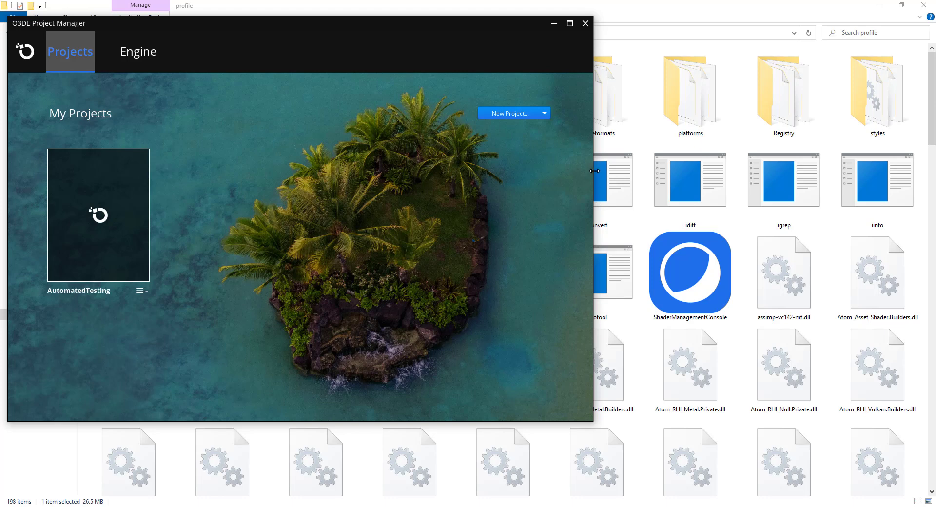
pyautogui.moveTo(593, 175); pyautogui.dragTo(752, 179)
pyautogui.click(700, 115)
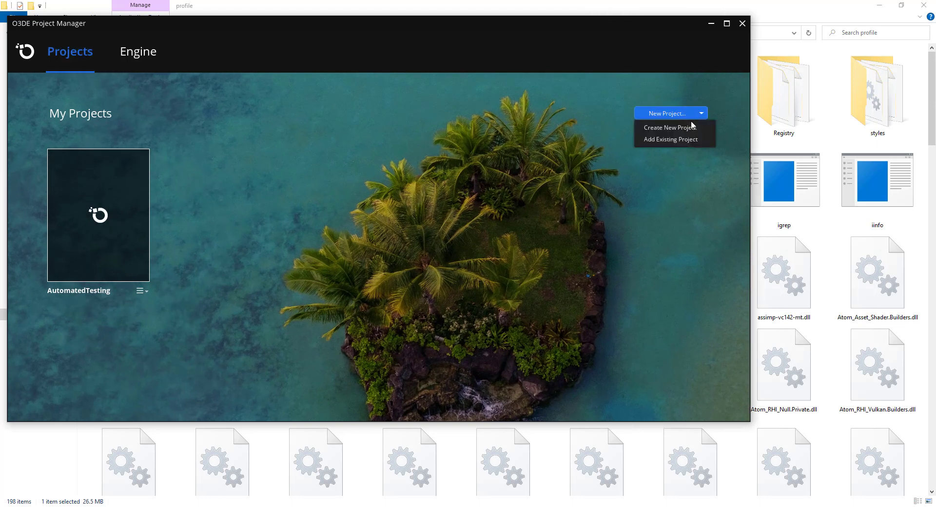
pyautogui.click(689, 128)
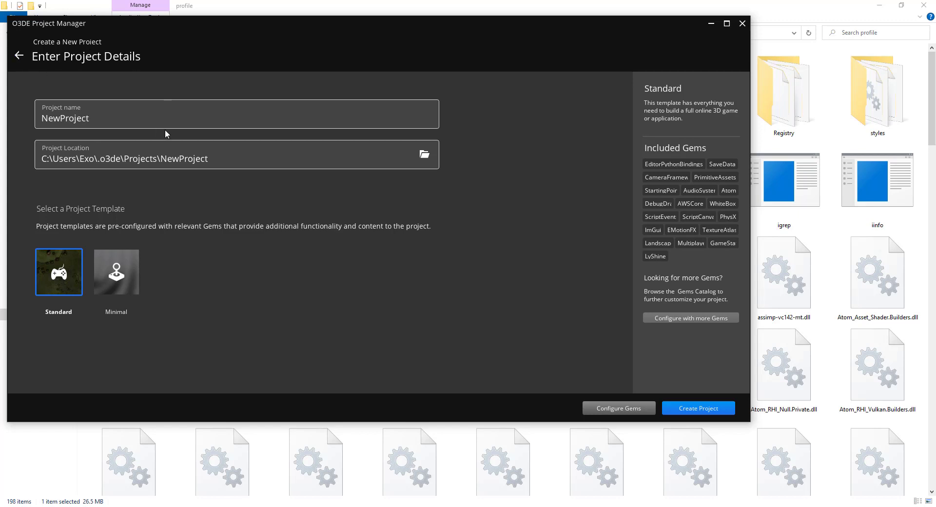
pyautogui.click(23, 58)
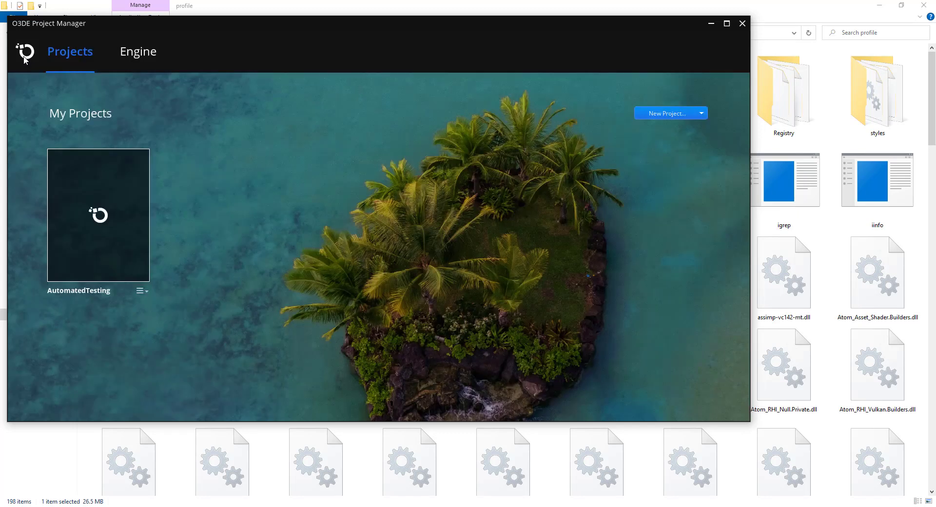
# Set the 3rd Party Software Folder in the engine settings to C:\o3de-packages
pyautogui.click(137, 56)
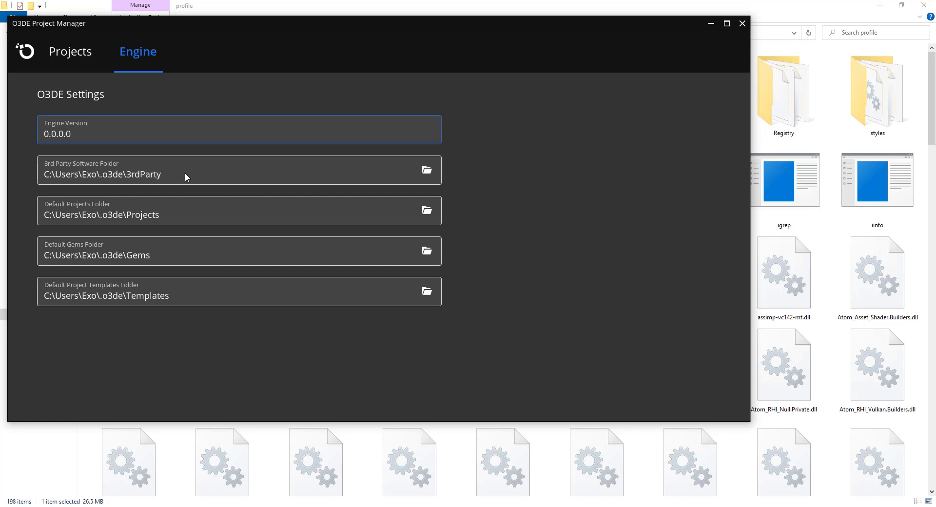
pyautogui.click(426, 170)
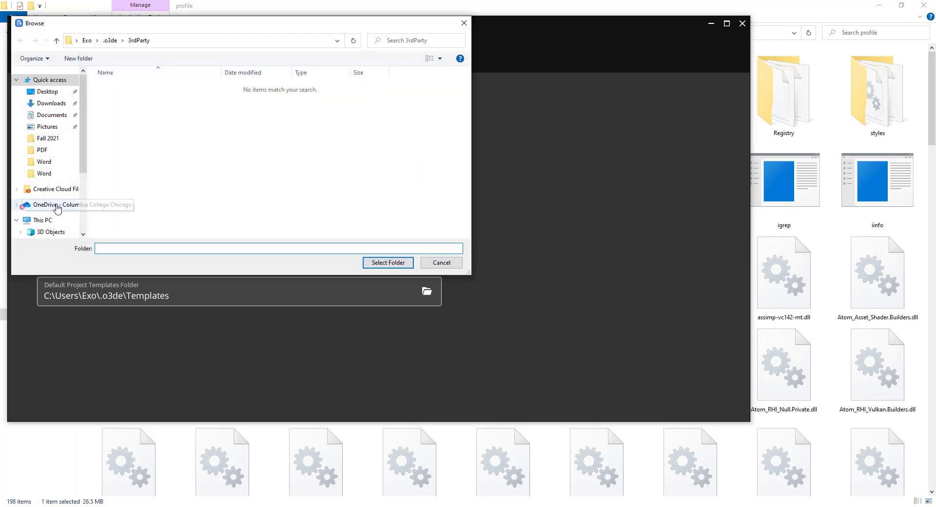
pyautogui.scroll(-1, 66, 194)
pyautogui.click(48, 190)
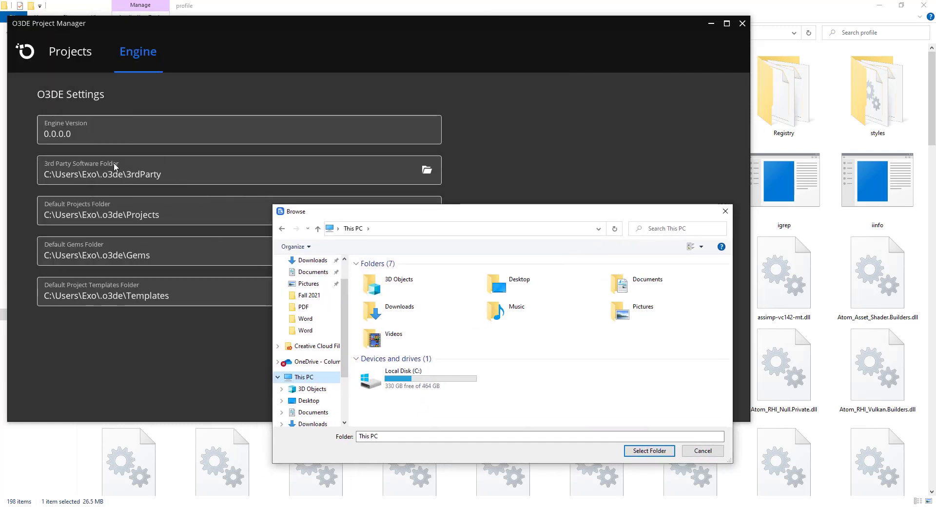
pyautogui.doubleClick(397, 389)
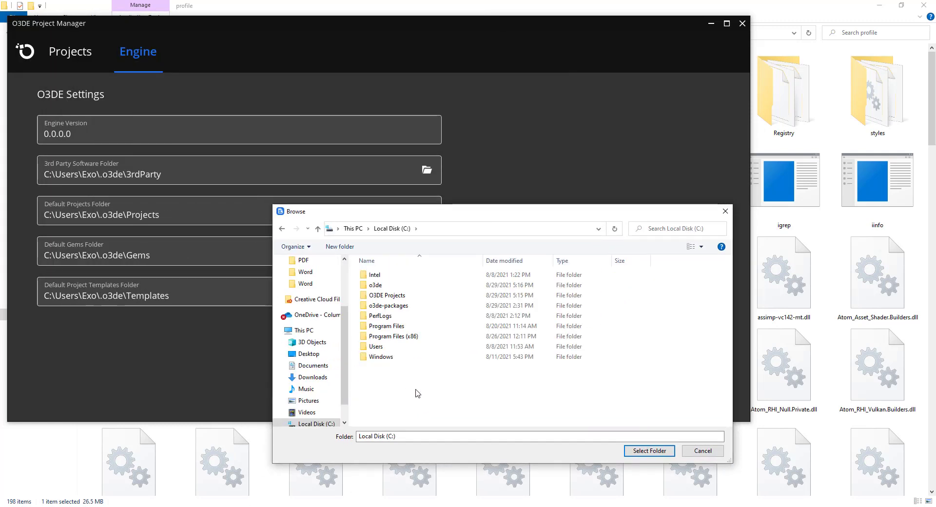
pyautogui.doubleClick(402, 306)
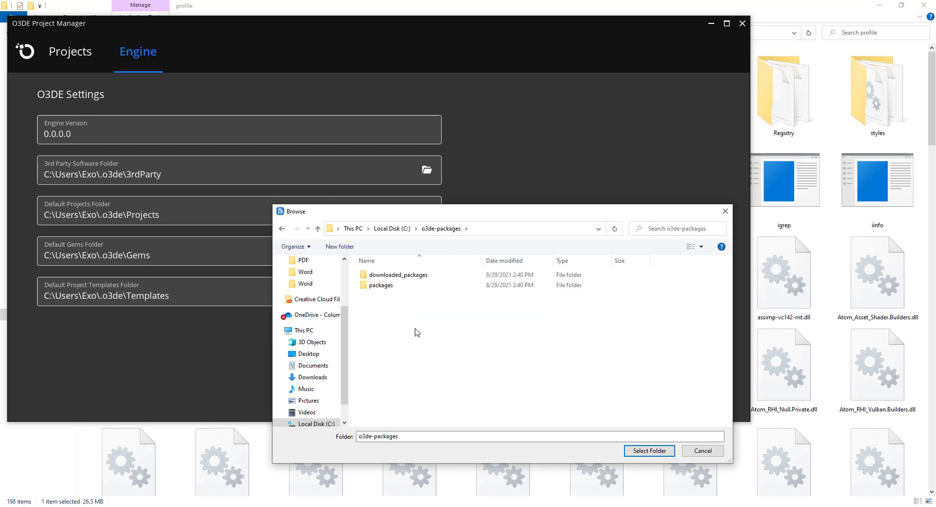
pyautogui.click(633, 449)
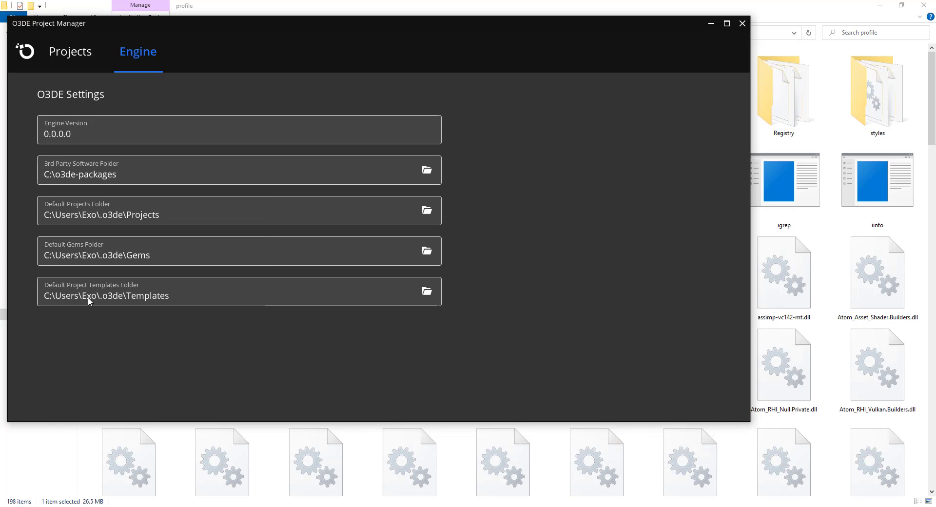
# Rename the O3DE Projects folder on the C: drive to "o3de-projects" and choose it as the Default Projects Folder
pyautogui.click(427, 210)
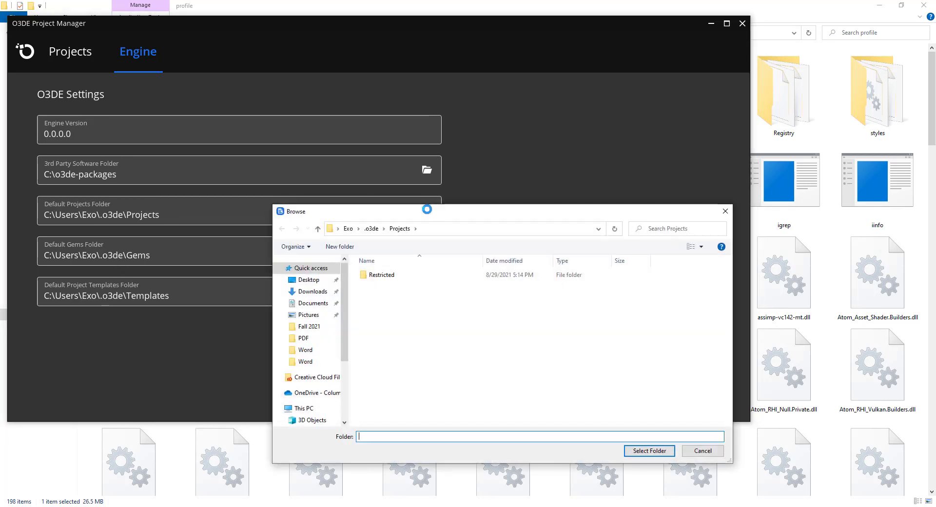
pyautogui.click(371, 228)
pyautogui.click(348, 228)
pyautogui.click(304, 408)
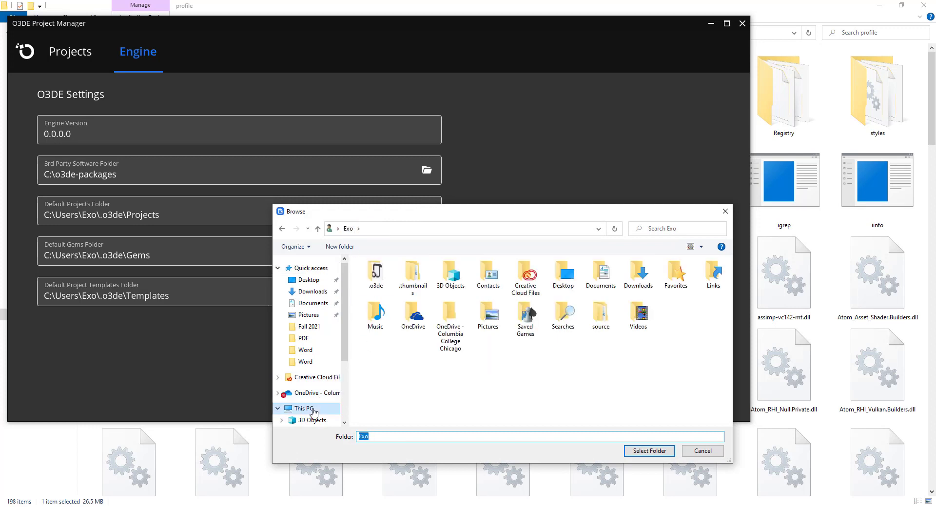
pyautogui.doubleClick(389, 378)
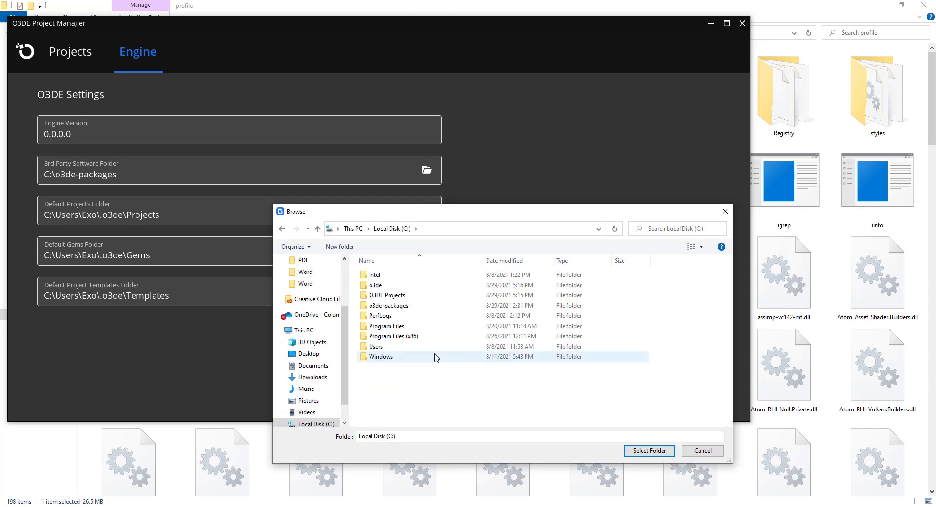
pyautogui.click(403, 297)
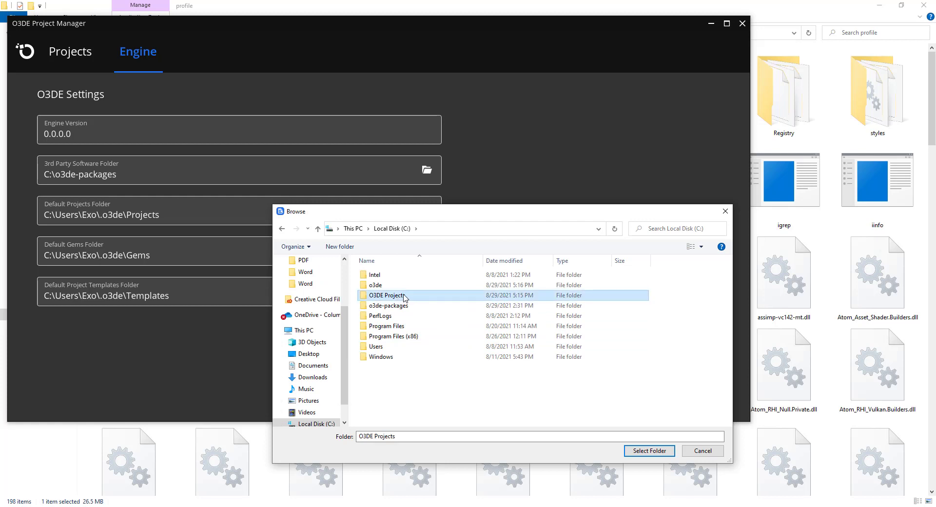
pyautogui.click(403, 296)
pyautogui.write('o')
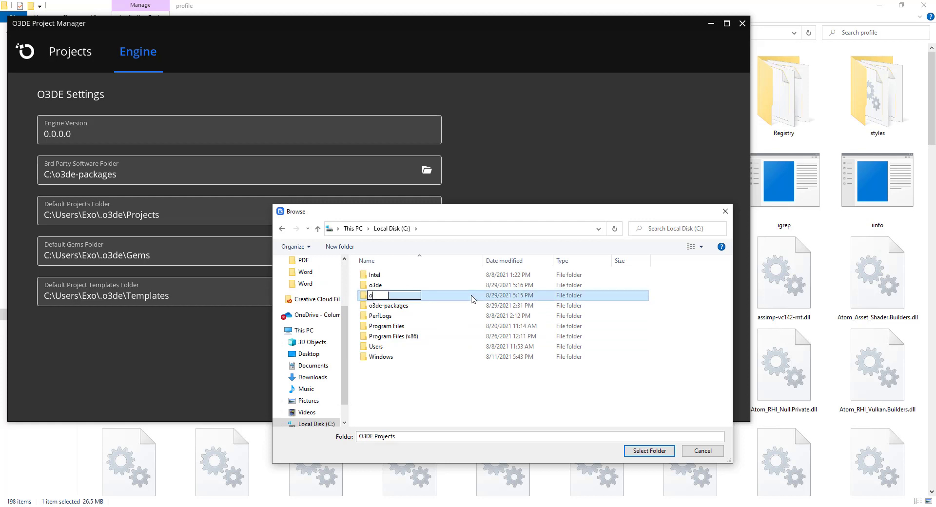
pyautogui.write('3de-projects')
pyautogui.press('Return')
pyautogui.press('Return')
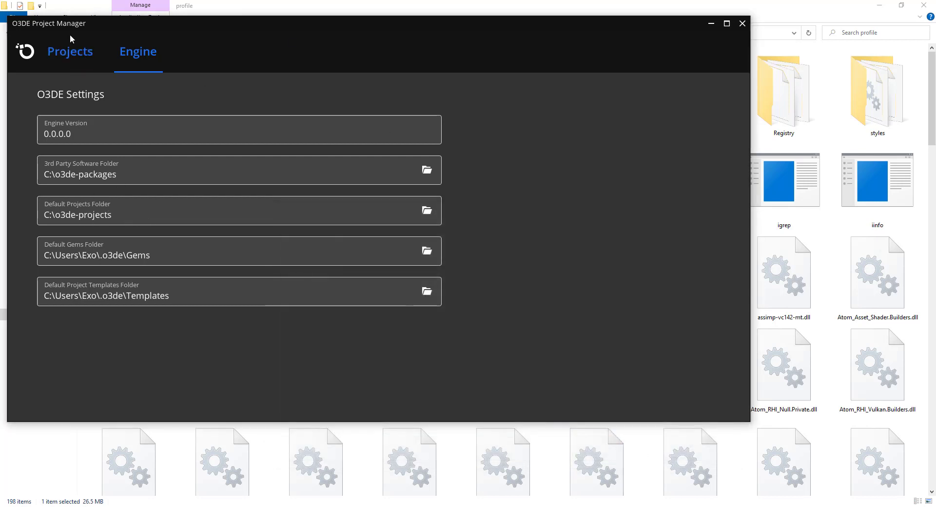
# Start creating a new project and choose the Standard template for it
pyautogui.click(66, 59)
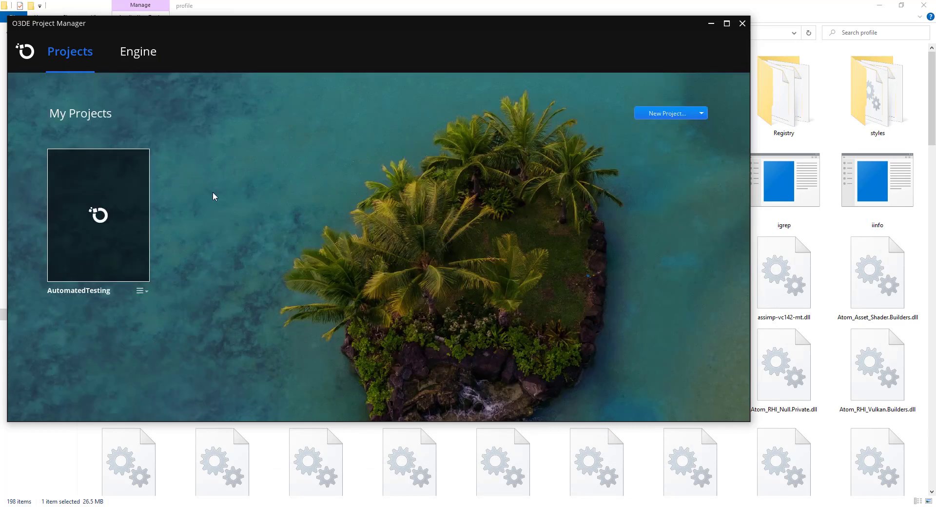
pyautogui.click(678, 114)
pyautogui.click(684, 129)
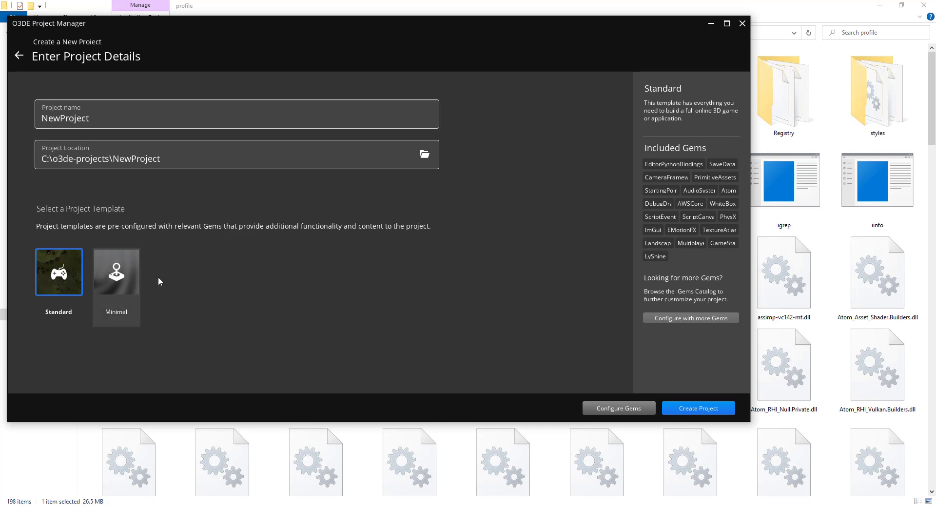
pyautogui.click(117, 273)
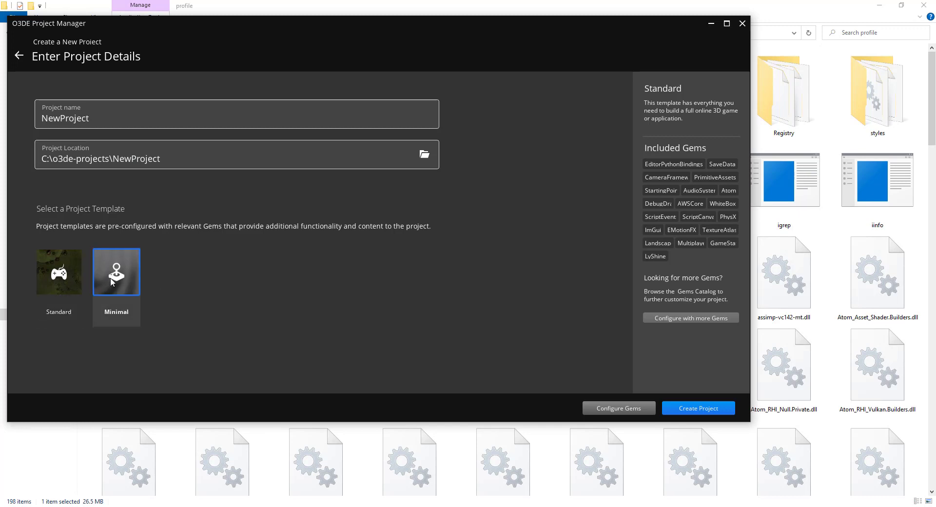
pyautogui.click(56, 278)
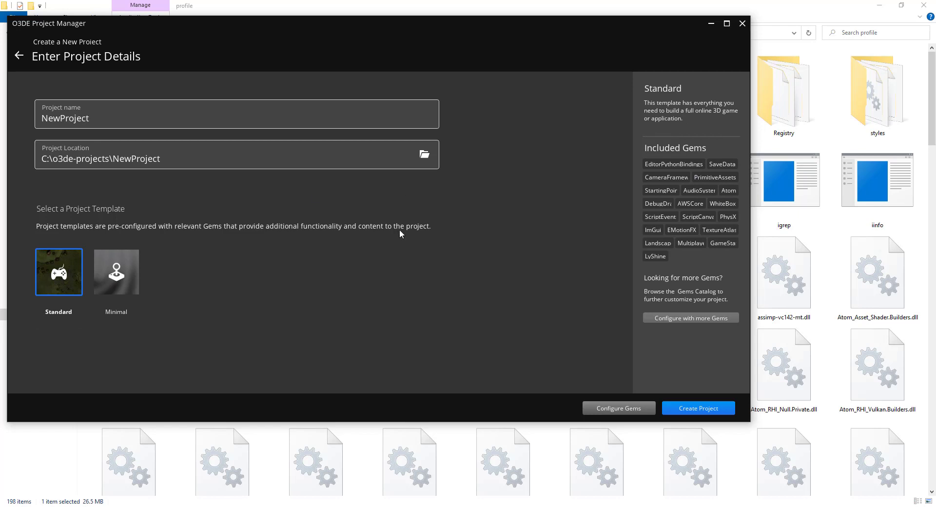
# Find the Python Asset Builder Gem in the Gem Catalog by searching for "python", enable it, and create NewProject
pyautogui.click(686, 317)
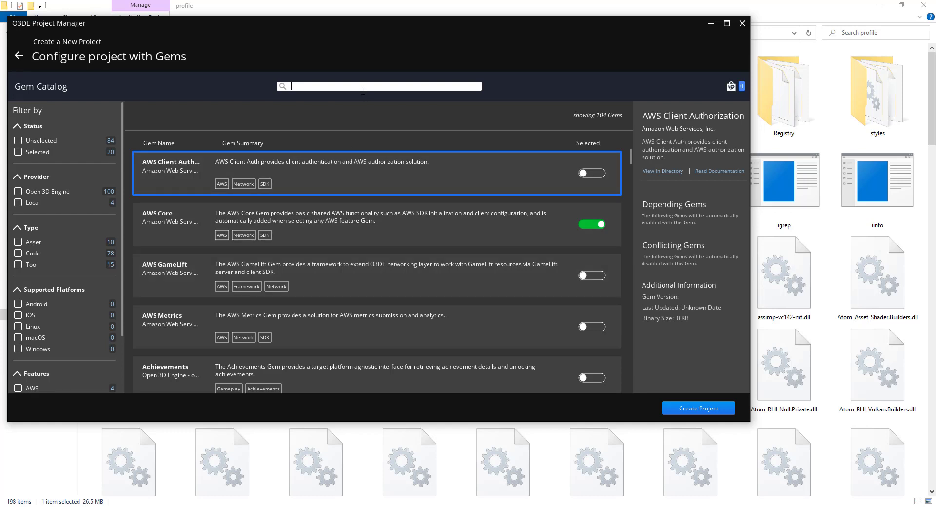
pyautogui.write('python')
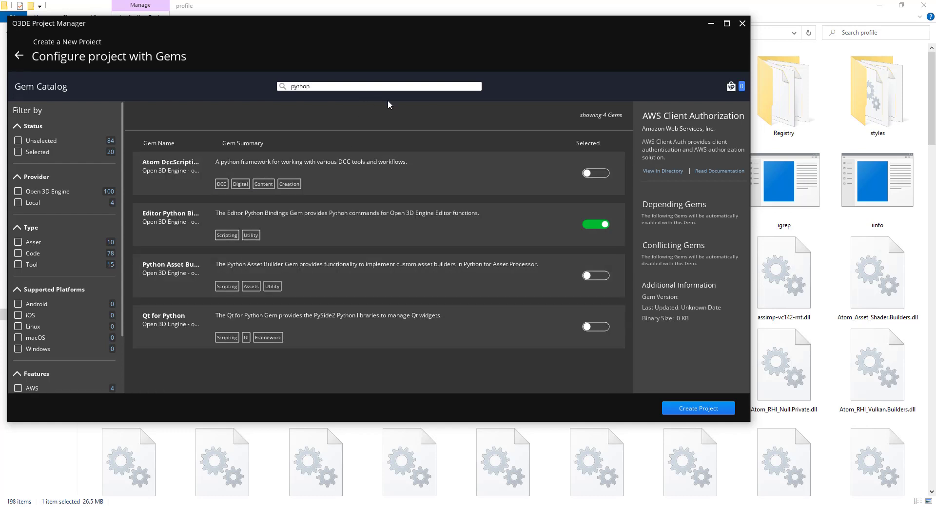
pyautogui.click(605, 278)
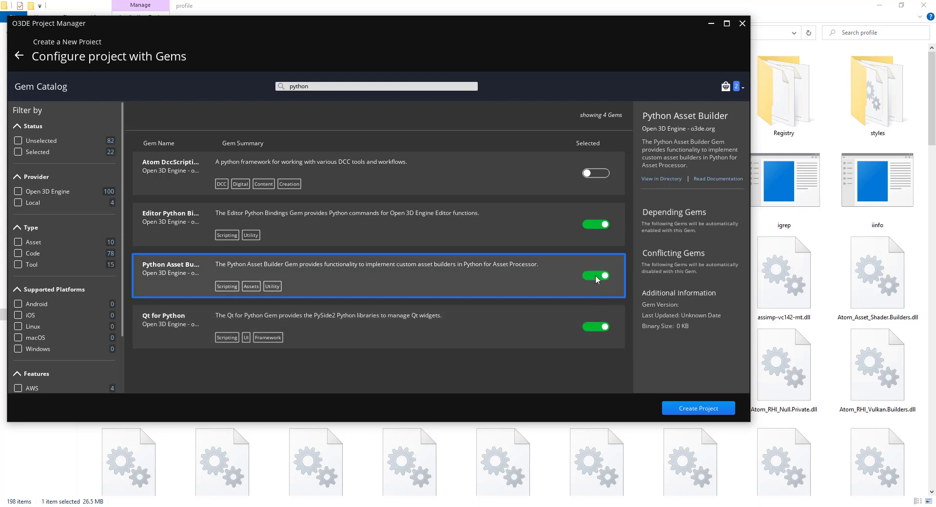
pyautogui.click(703, 408)
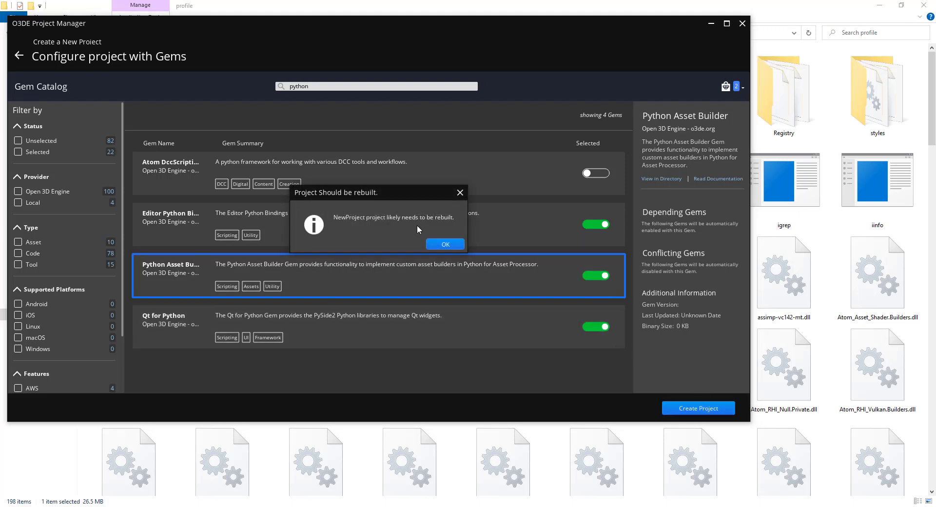
pyautogui.click(445, 244)
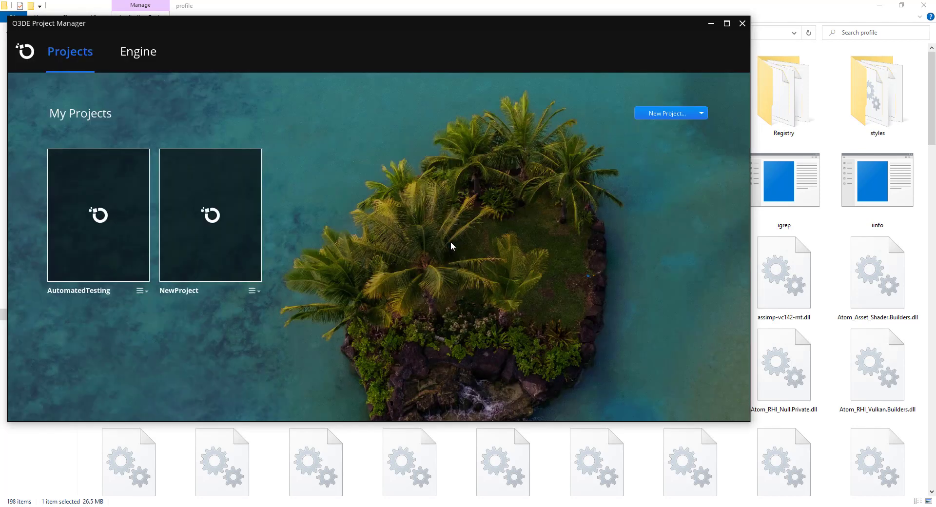
# Review the engine's default folders and the location proposed for another new project, without creating one
pyautogui.click(142, 48)
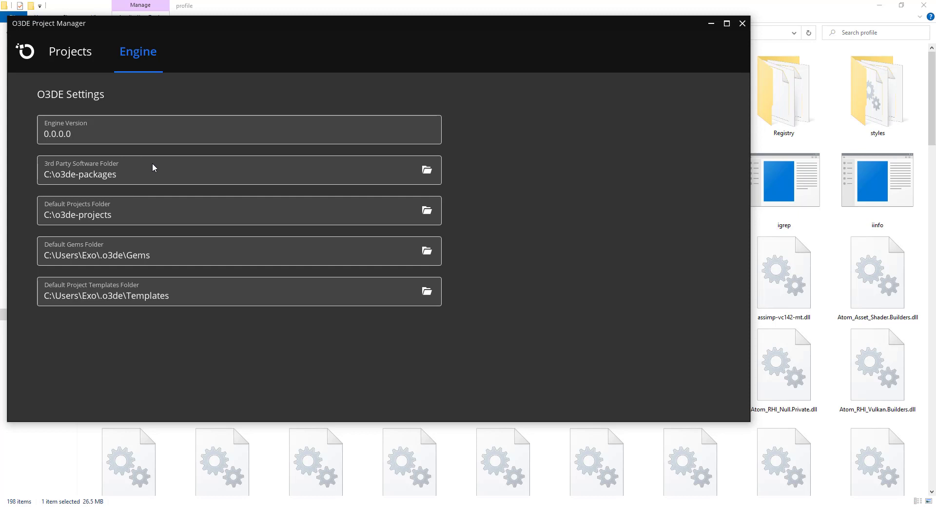
pyautogui.click(84, 65)
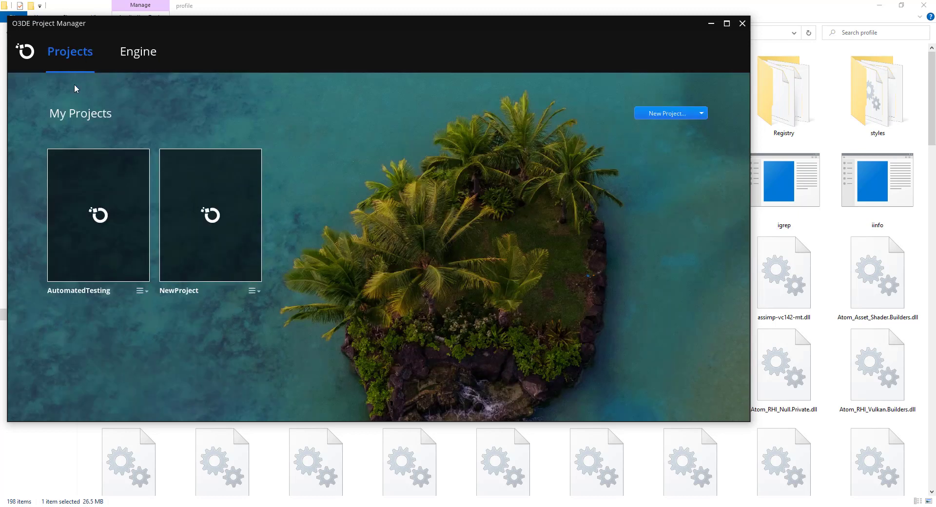
pyautogui.click(664, 113)
pyautogui.click(667, 131)
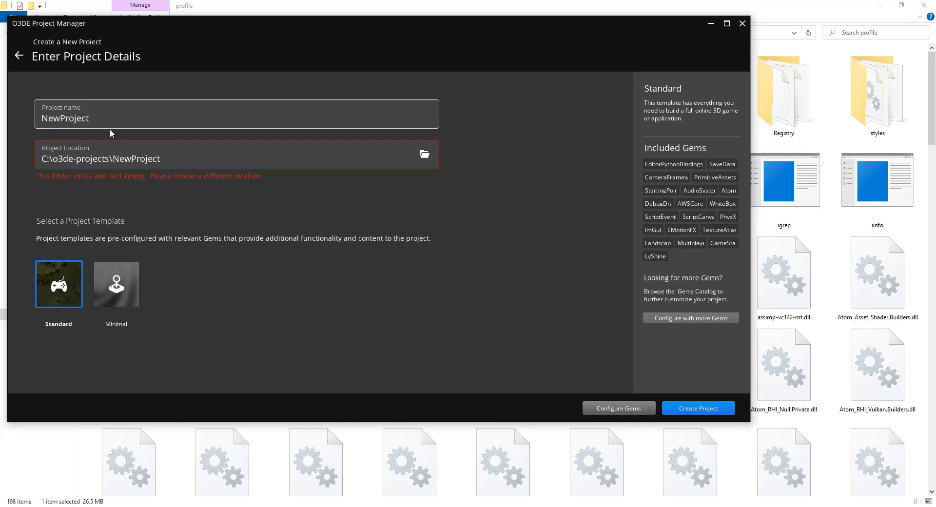
pyautogui.click(19, 55)
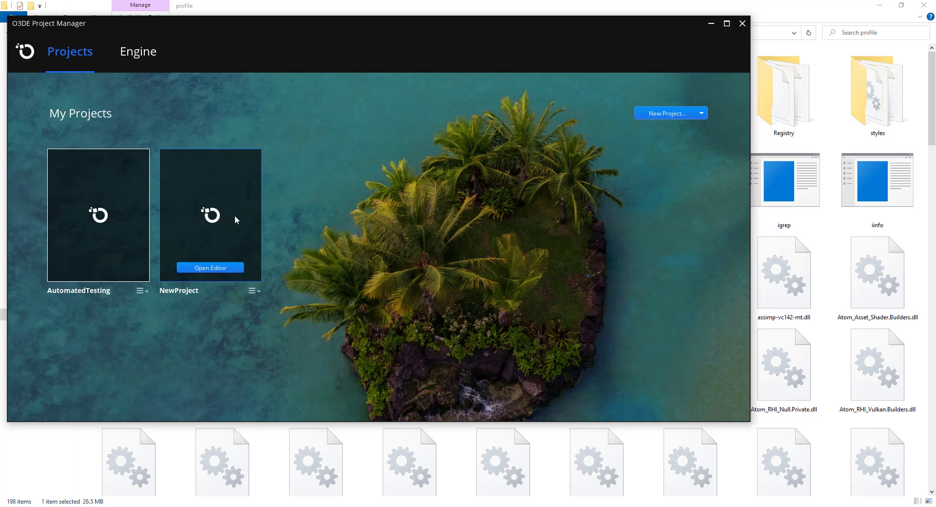
# Build NewProject from the project list
pyautogui.click(253, 291)
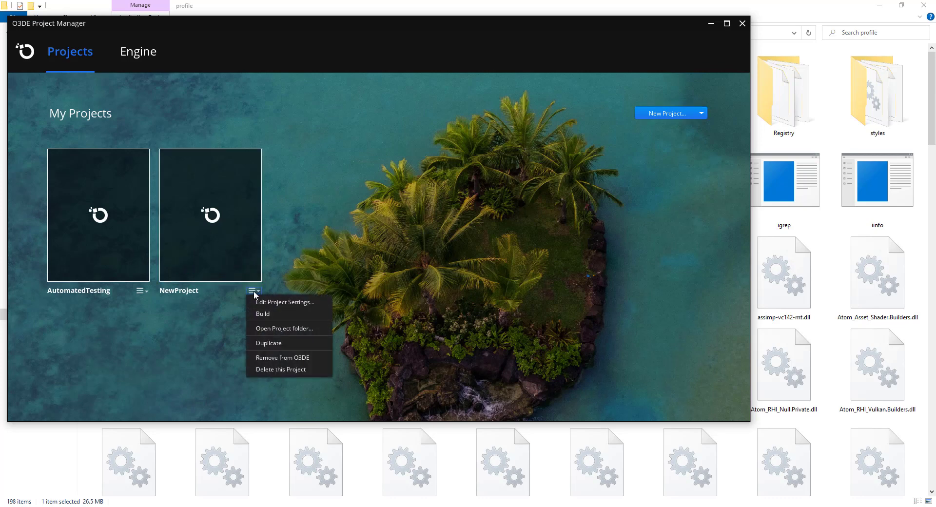
pyautogui.click(262, 313)
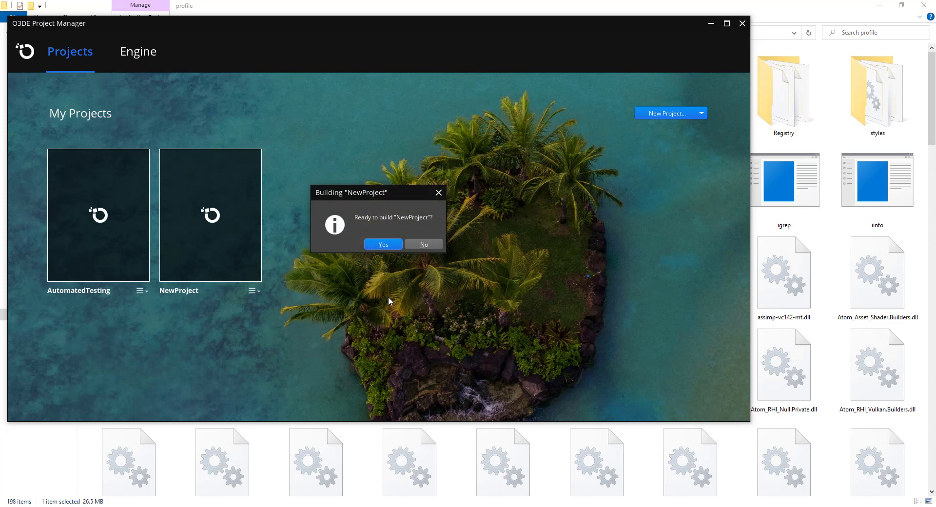
pyautogui.click(382, 245)
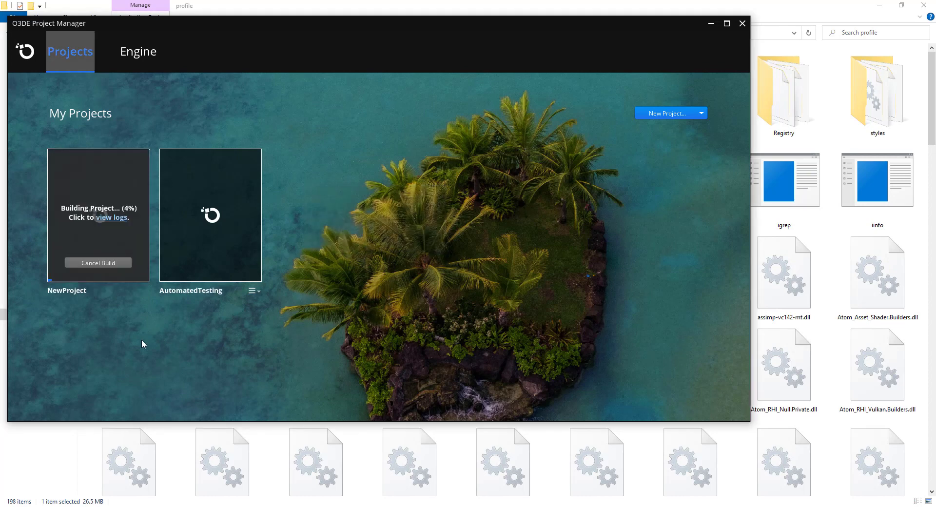
pyautogui.moveTo(136, 218)
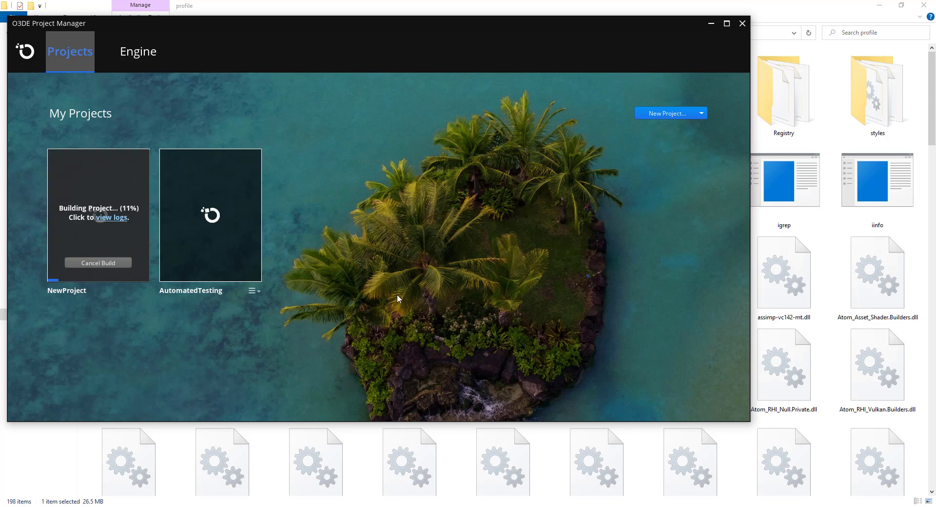
# Switch to Visual Studio and examine the projects list in o3de_manifest.json
pyautogui.hotkey('alt', 'Tab')
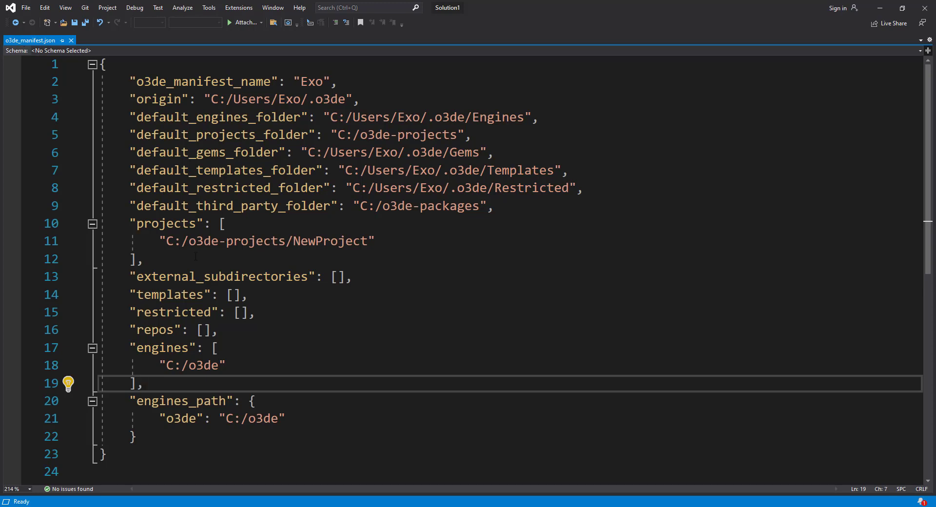
pyautogui.moveTo(196, 256); pyautogui.dragTo(130, 223)
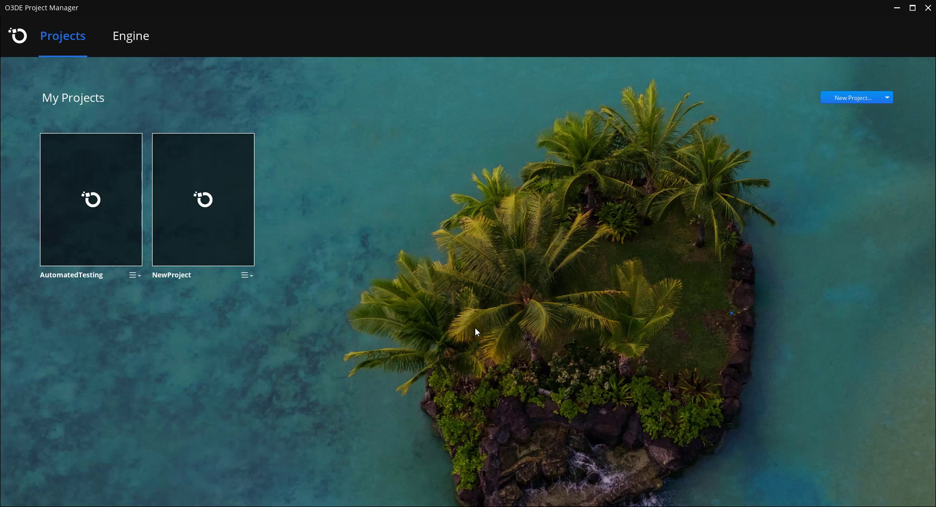
# Open NewProject in the O3DE Editor from Project Manager
pyautogui.moveTo(210, 237)
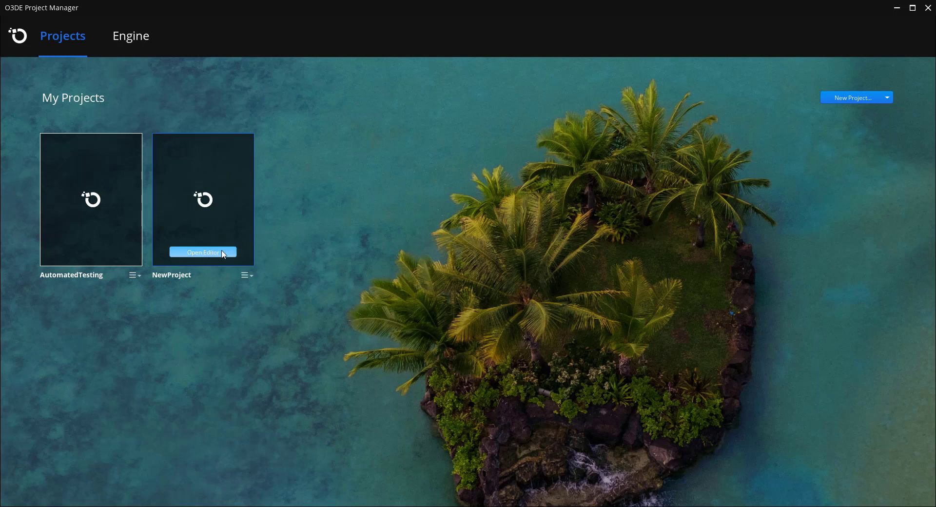
pyautogui.click(223, 253)
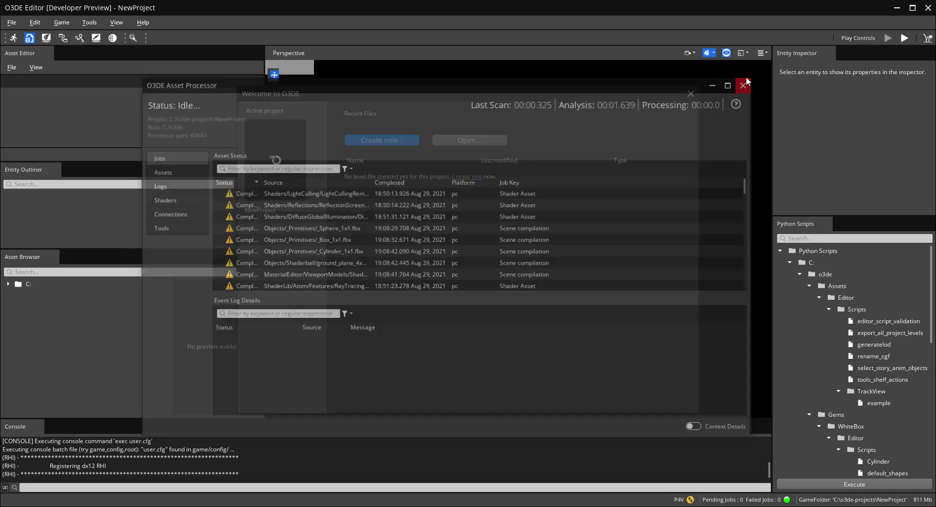
# Bring the O3DE Asset Processor back up to examine its asset job statuses, and close its window
pyautogui.click(814, 505)
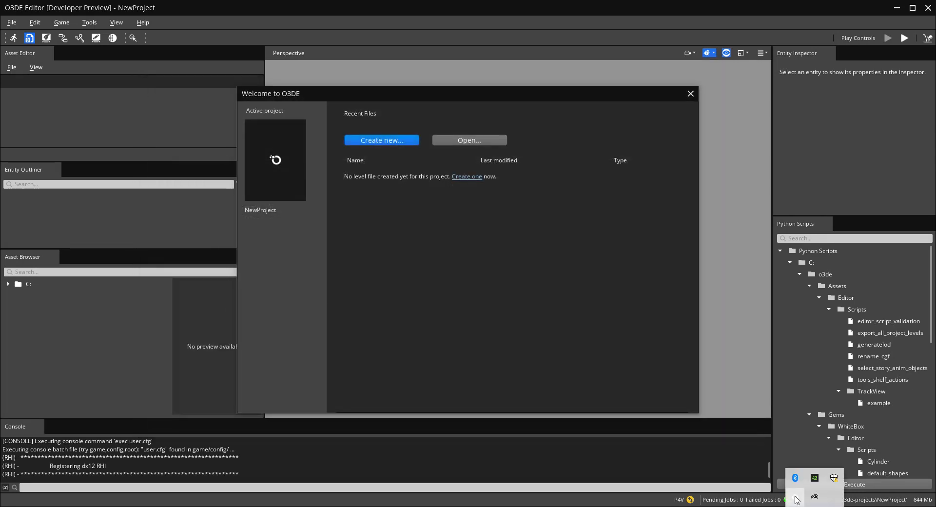
pyautogui.click(815, 497)
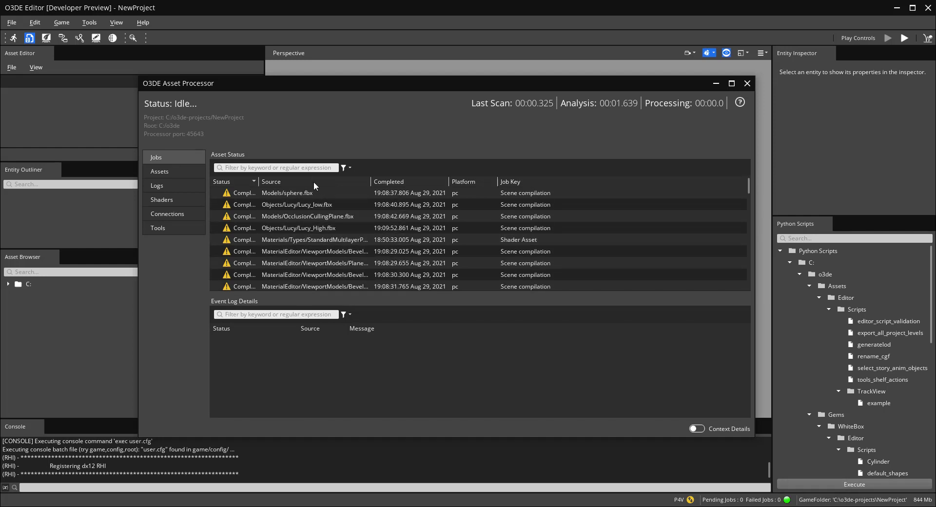
pyautogui.click(747, 83)
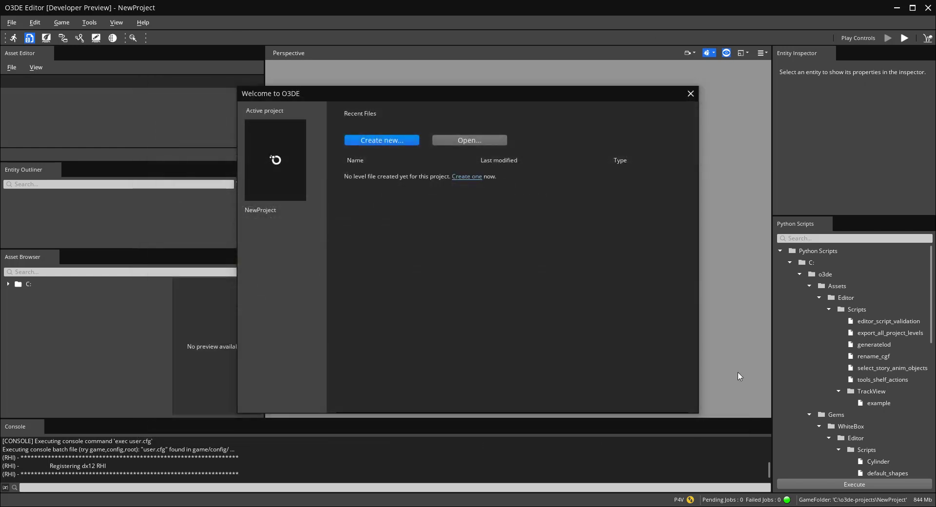